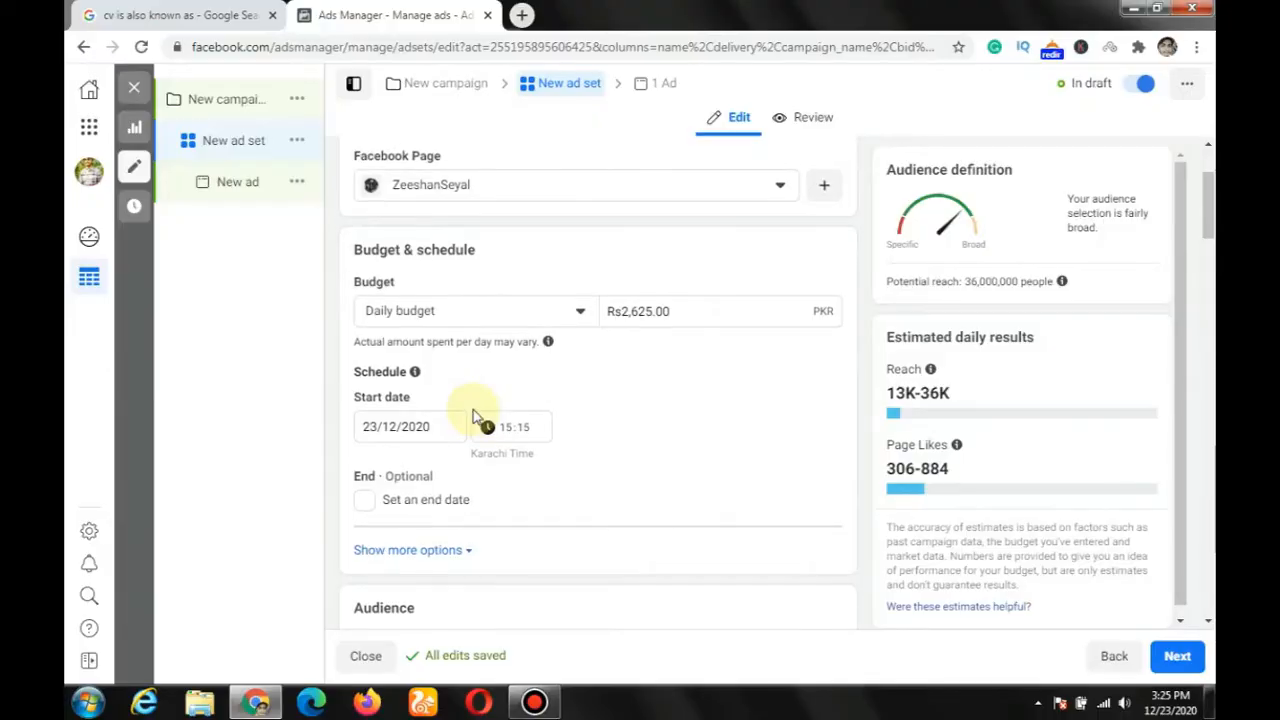
Step: Dismiss the Windows color scheme message covering the ad set form
{"action": "scroll", "coordinate": [471, 414], "scroll_direction": "up", "scroll_amount": 2}
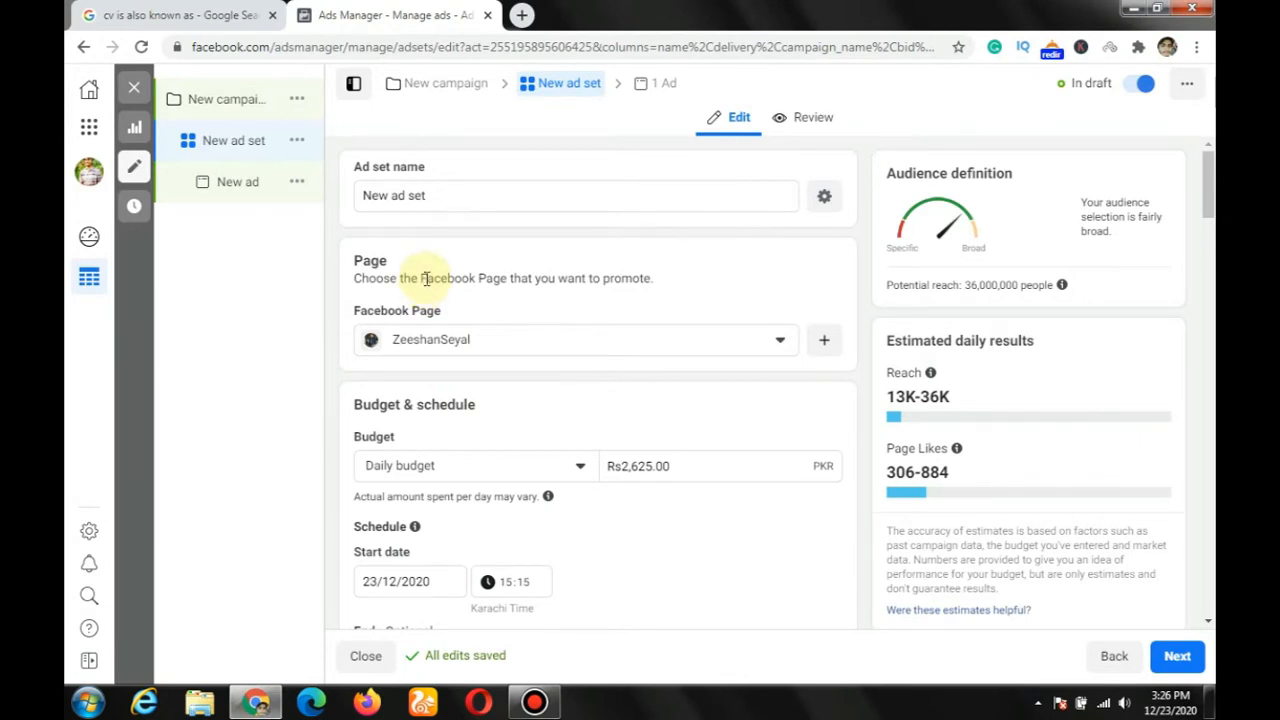
{"action": "scroll", "coordinate": [426, 278], "scroll_direction": "down", "scroll_amount": 4}
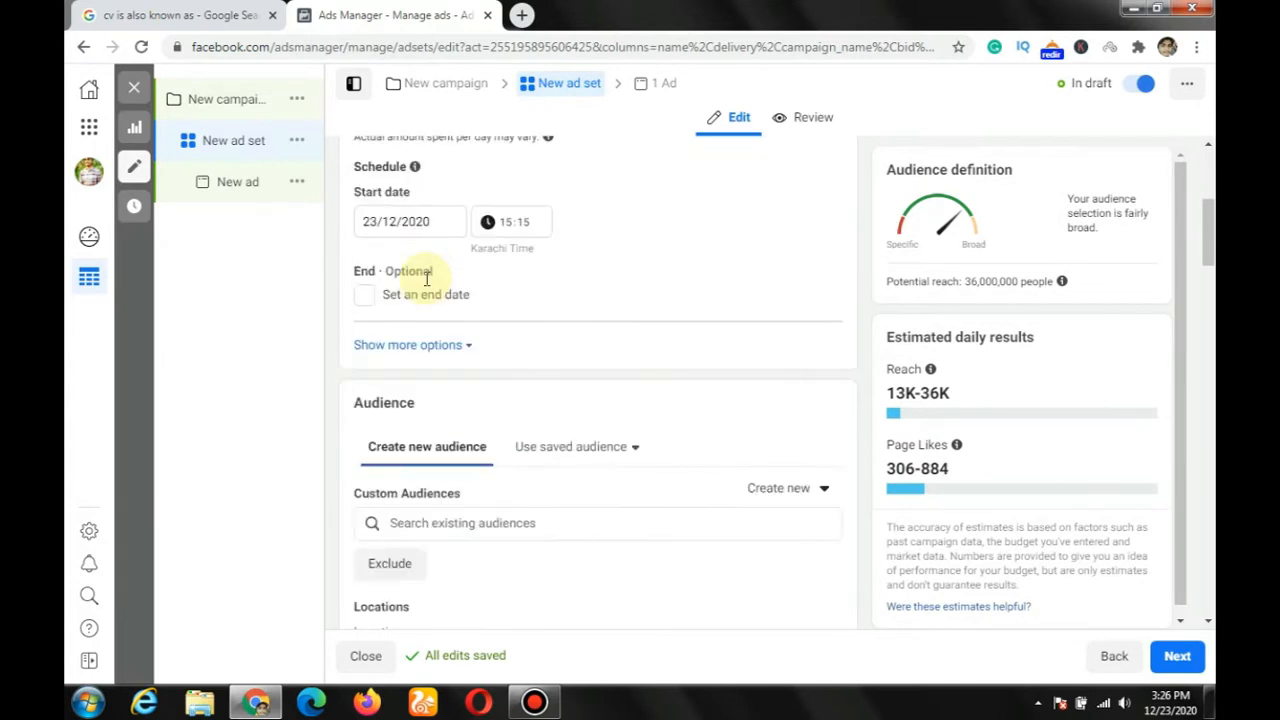
{"action": "scroll", "coordinate": [420, 336], "scroll_direction": "up", "scroll_amount": 4}
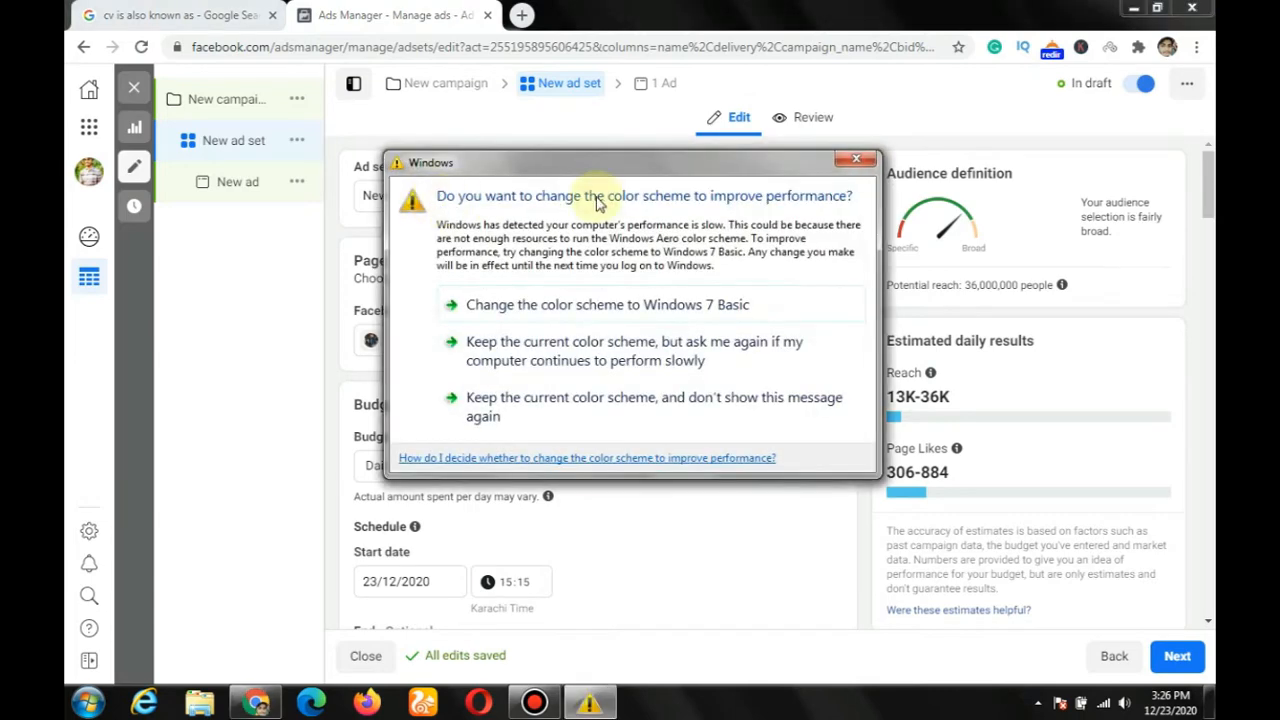
{"action": "left_click", "coordinate": [851, 160]}
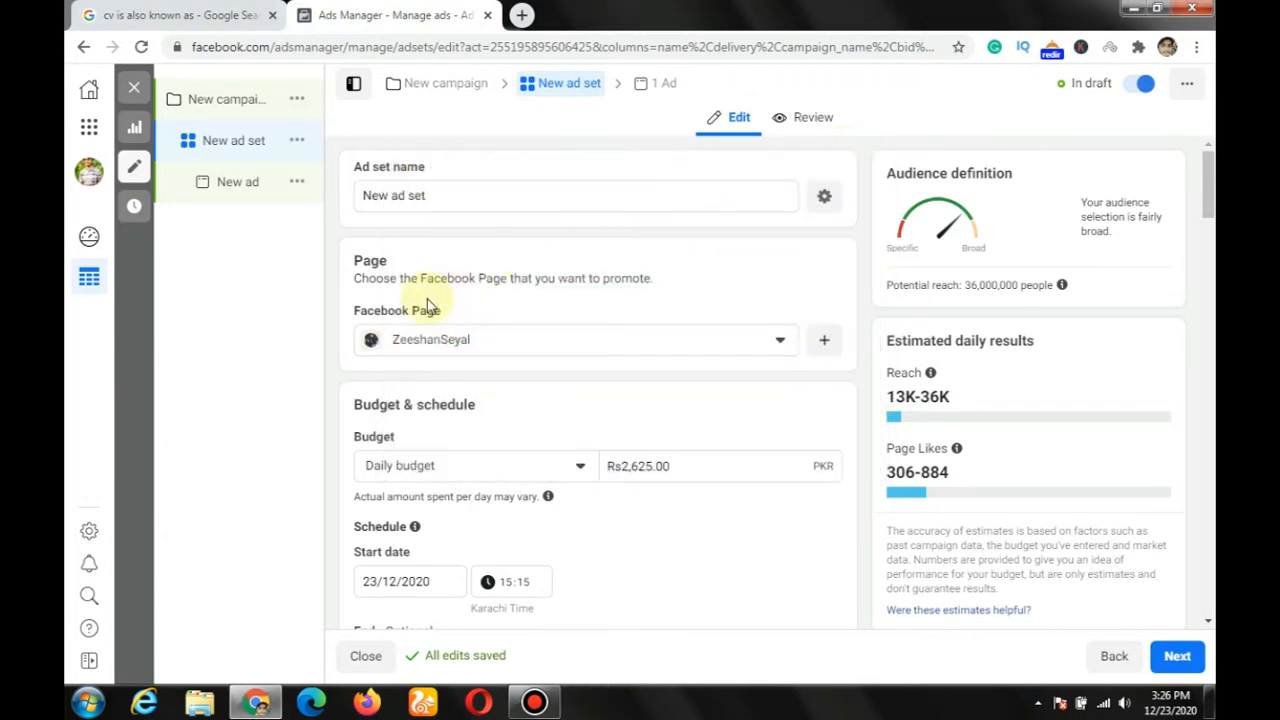
Step: Set the ad set's daily budget to Rs200
{"action": "scroll", "coordinate": [443, 300], "scroll_direction": "down", "scroll_amount": 1}
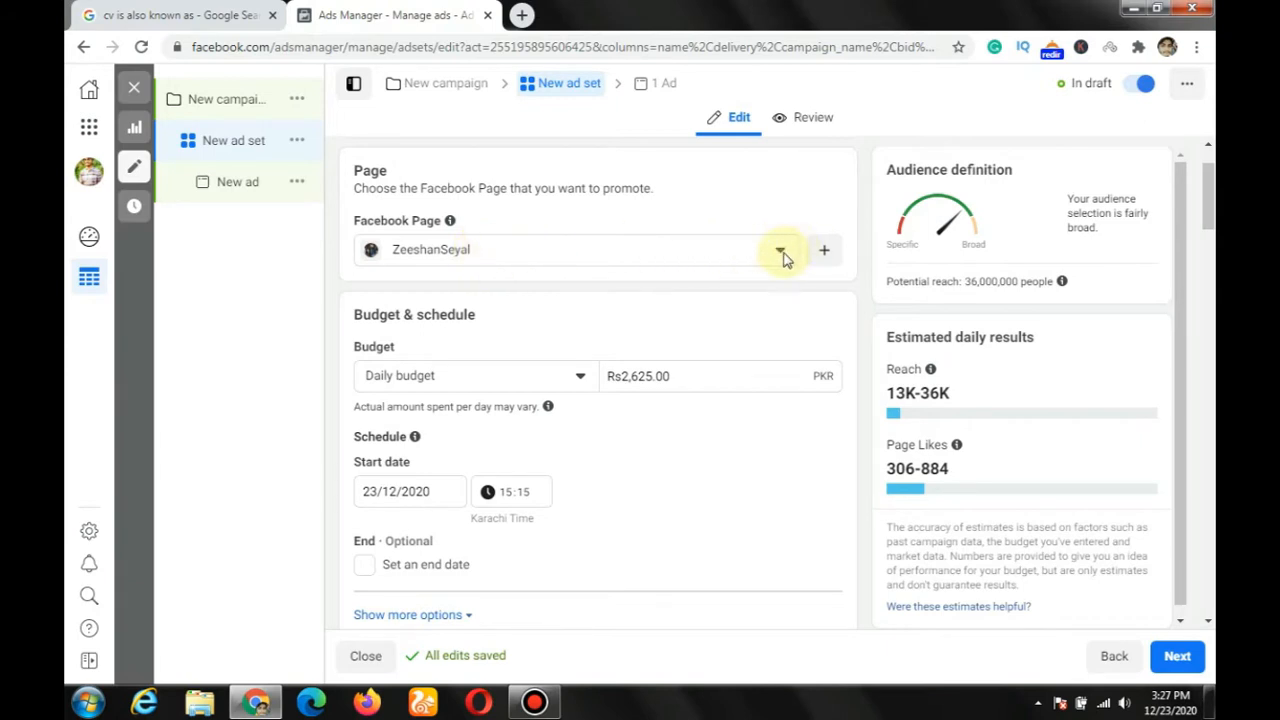
{"action": "scroll", "coordinate": [471, 363], "scroll_direction": "down", "scroll_amount": 1}
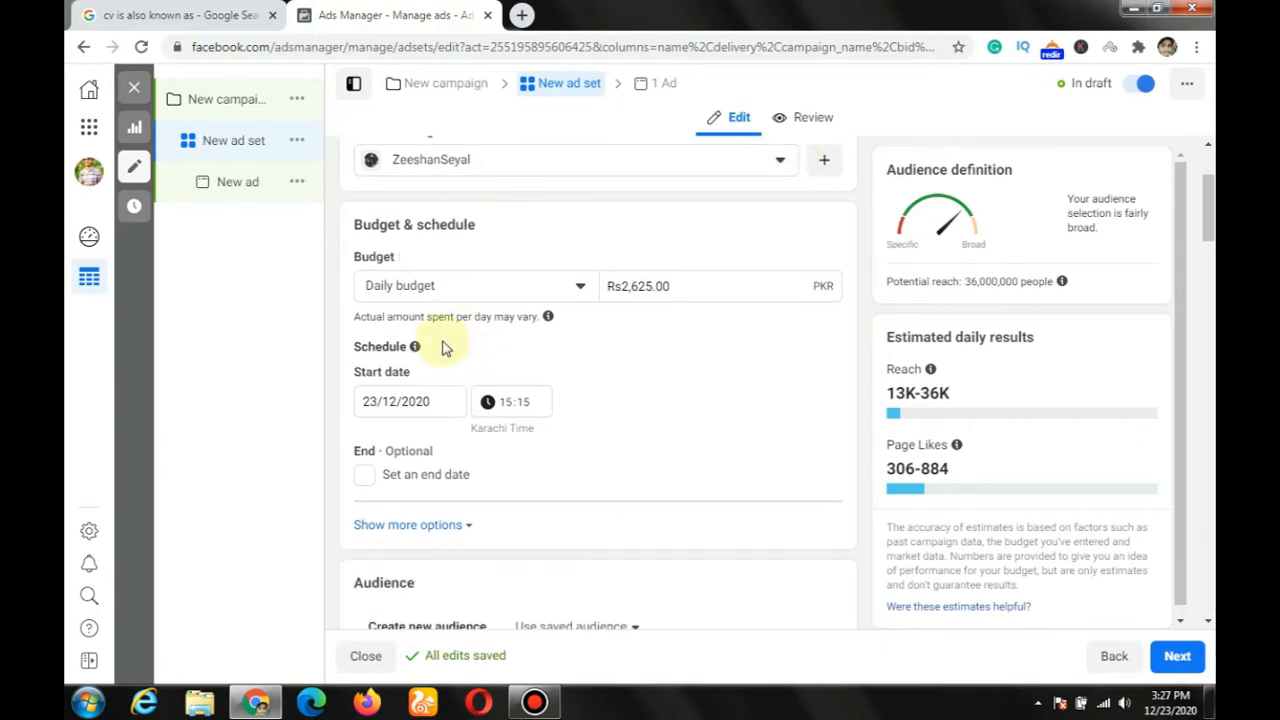
{"action": "left_click", "coordinate": [583, 287]}
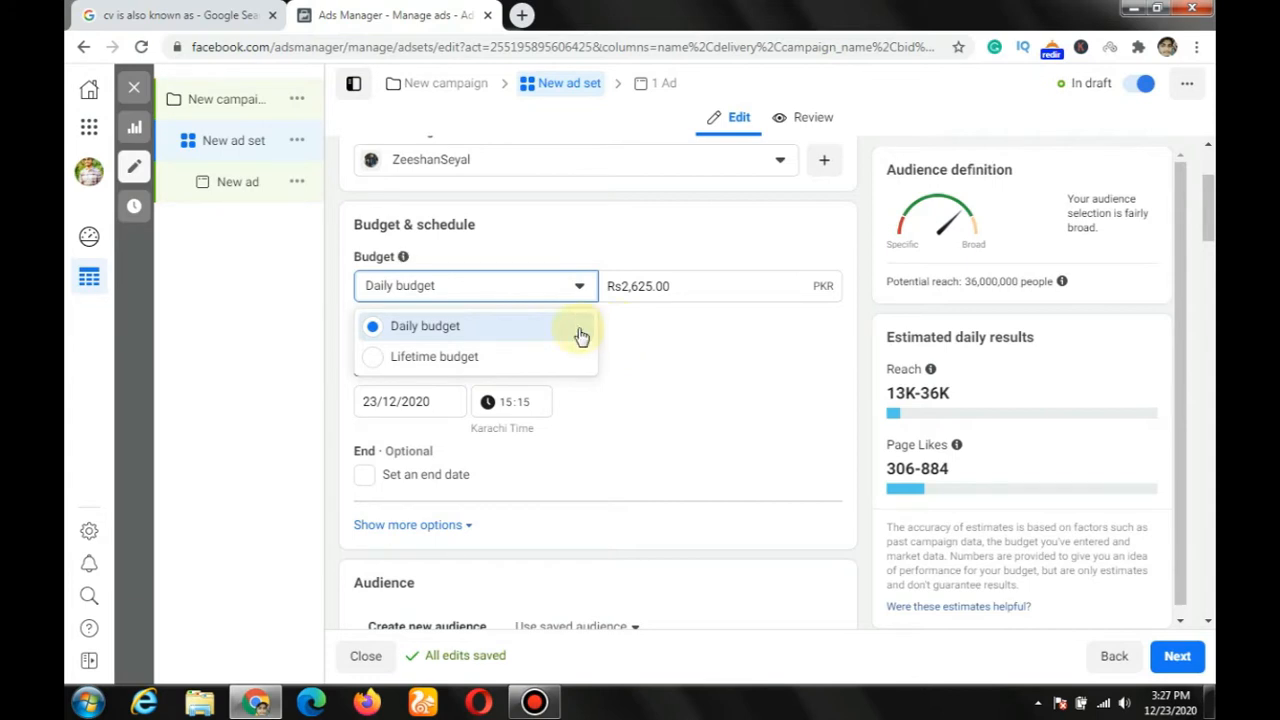
{"action": "left_click", "coordinate": [650, 305]}
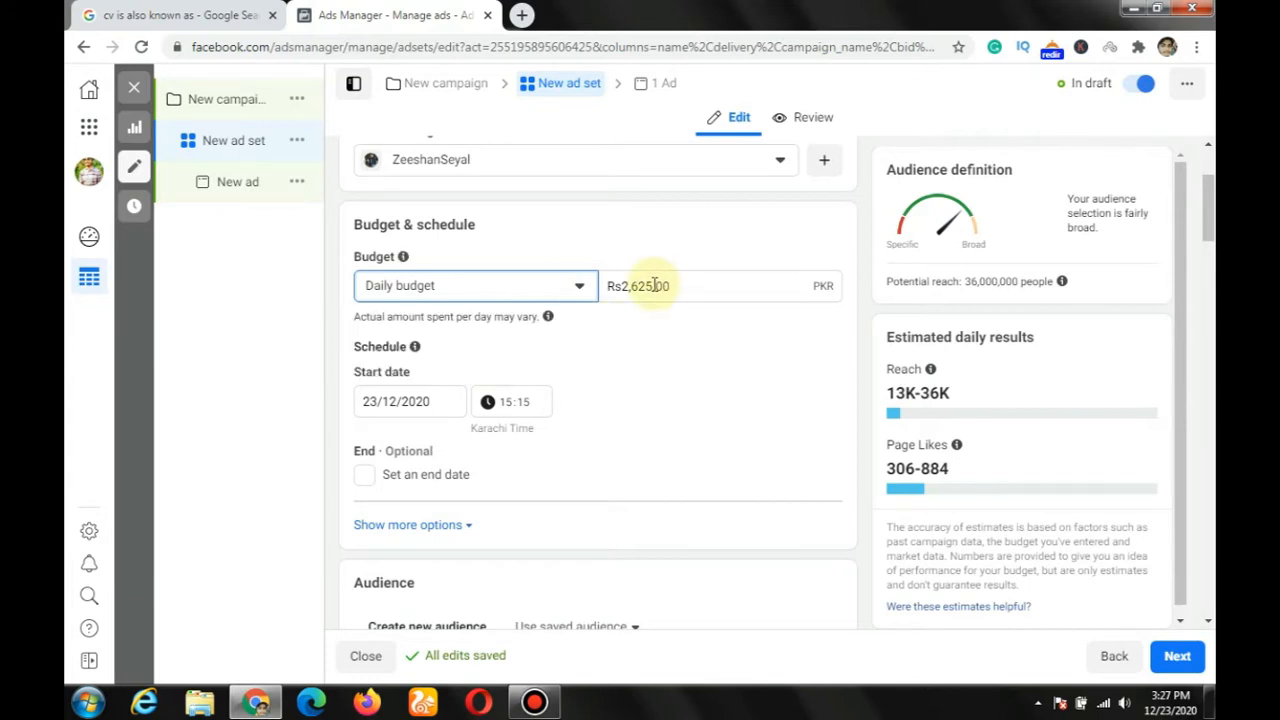
{"action": "left_click_drag", "start_coordinate": [655, 285], "coordinate": [630, 287]}
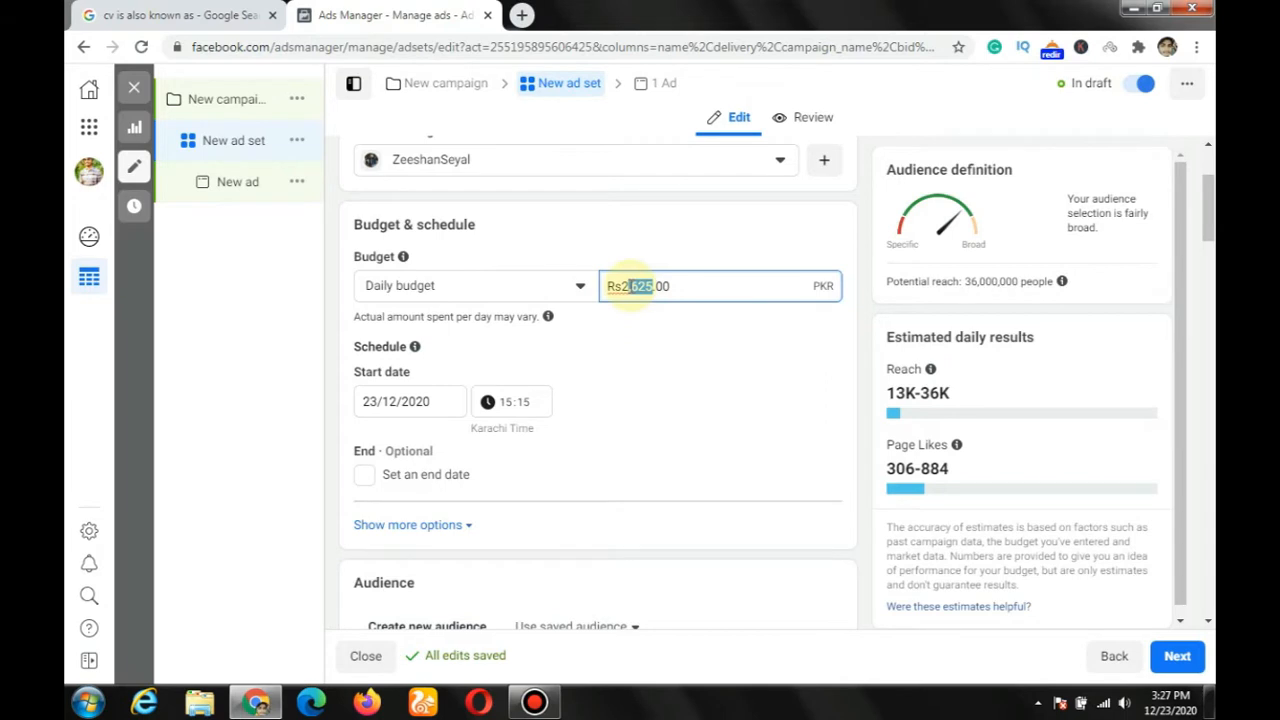
{"action": "key", "text": "BackSpace"}
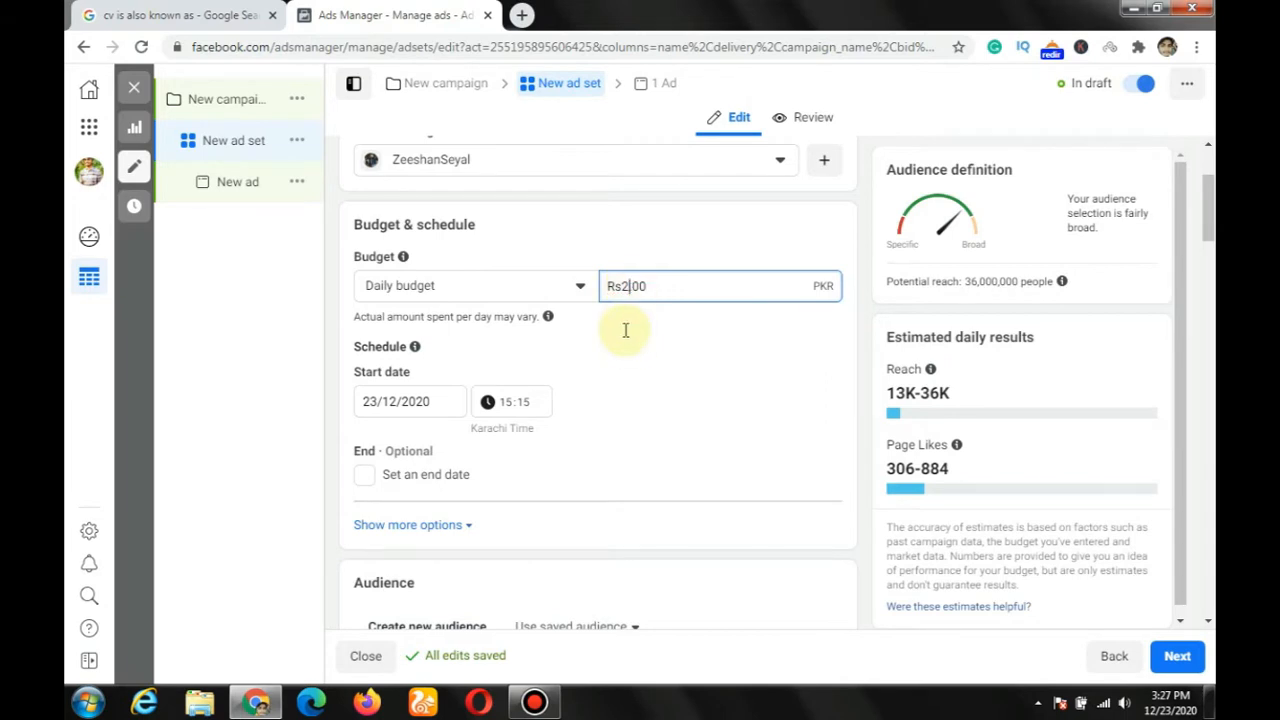
{"action": "left_click", "coordinate": [581, 290]}
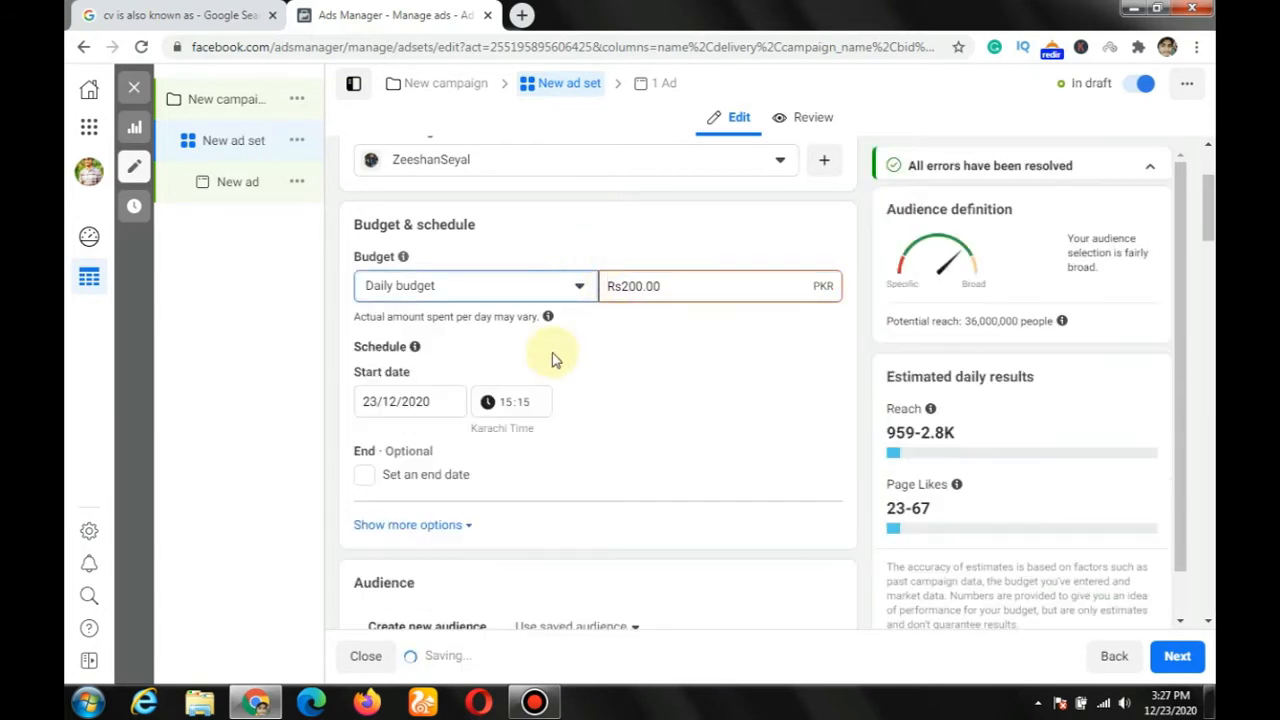
Step: Switch the ad set's budget type to Lifetime budget and set the amount to Rs100
{"action": "left_click", "coordinate": [537, 297]}
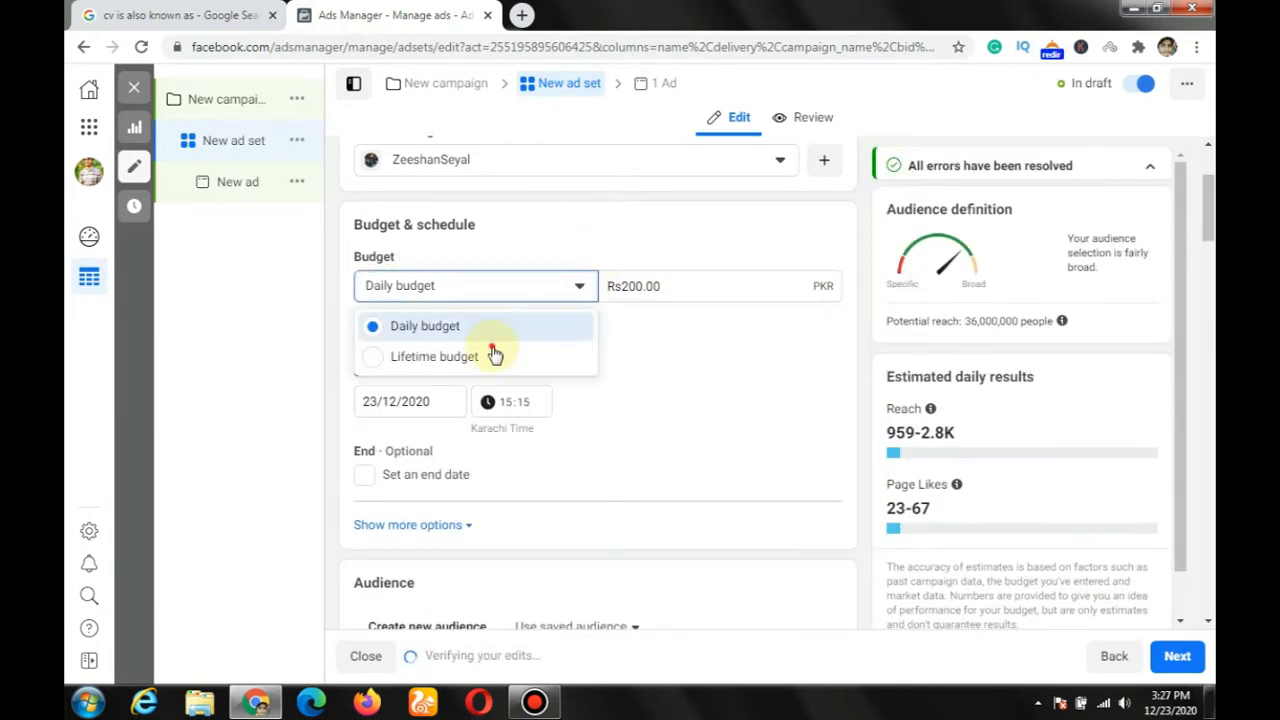
{"action": "left_click", "coordinate": [622, 358]}
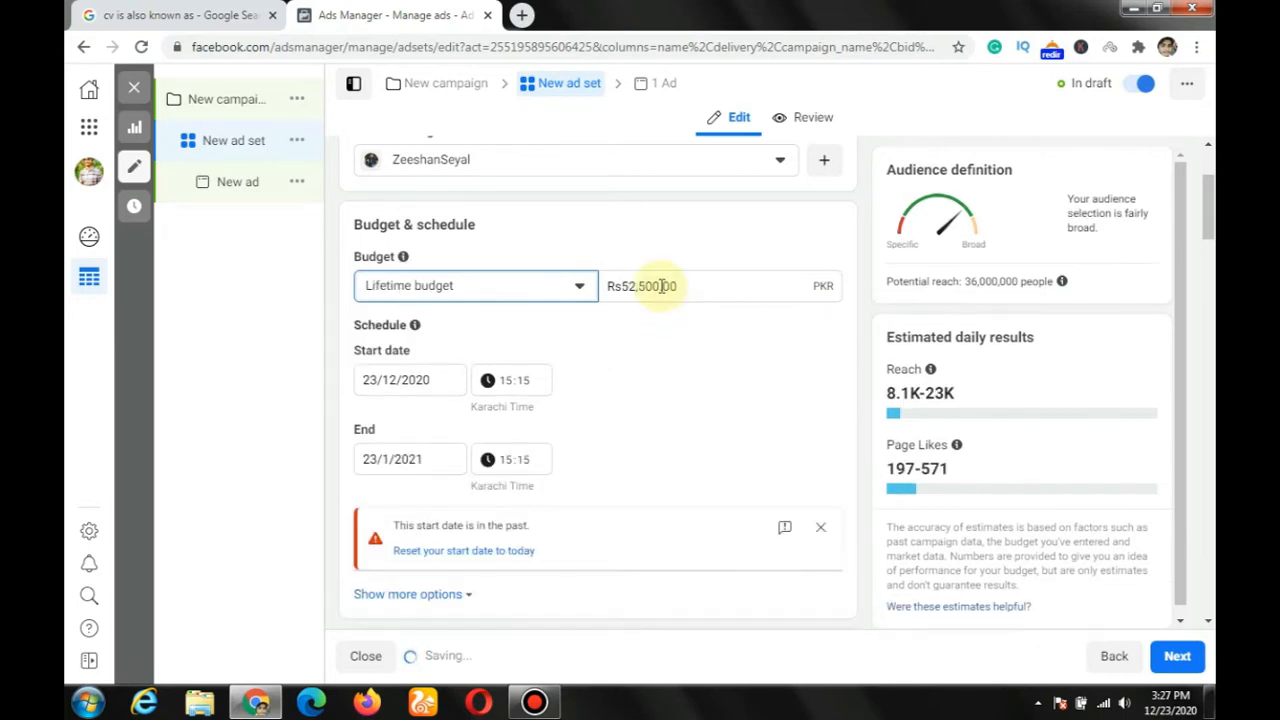
{"action": "left_click", "coordinate": [660, 286]}
{"action": "left_click_drag", "start_coordinate": [678, 286], "coordinate": [632, 286]}
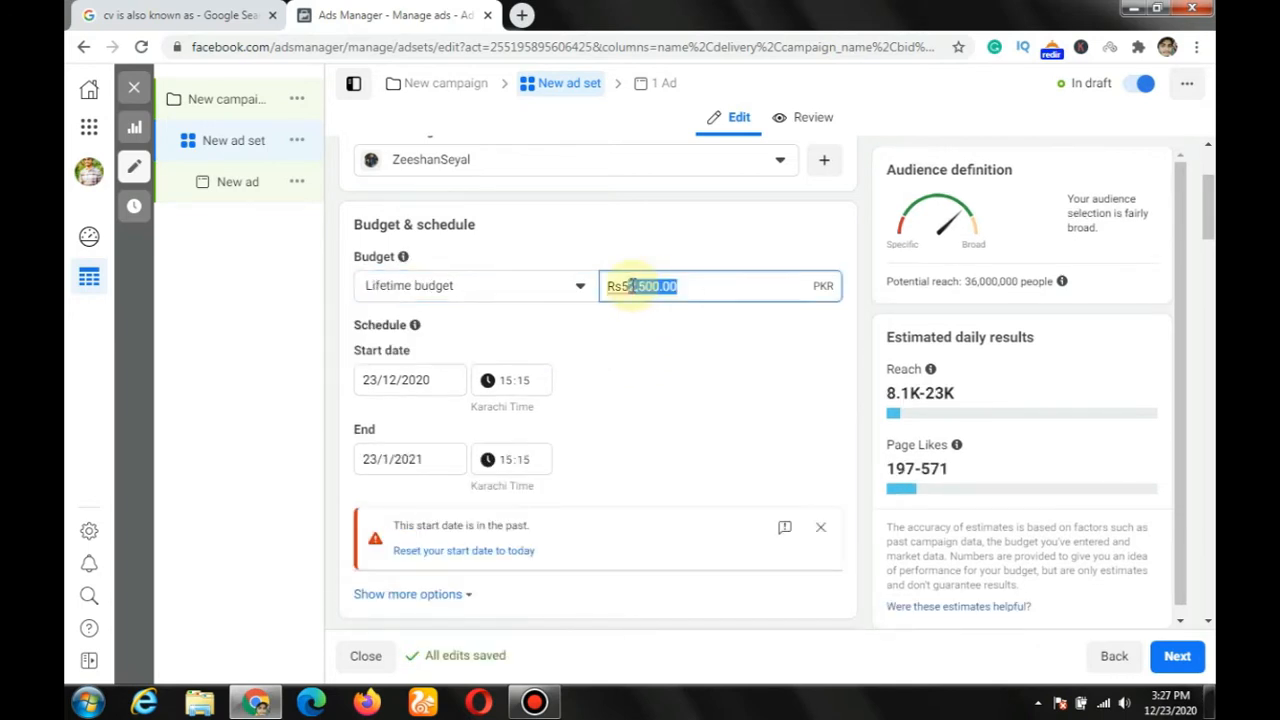
{"action": "key", "text": "BackSpace"}
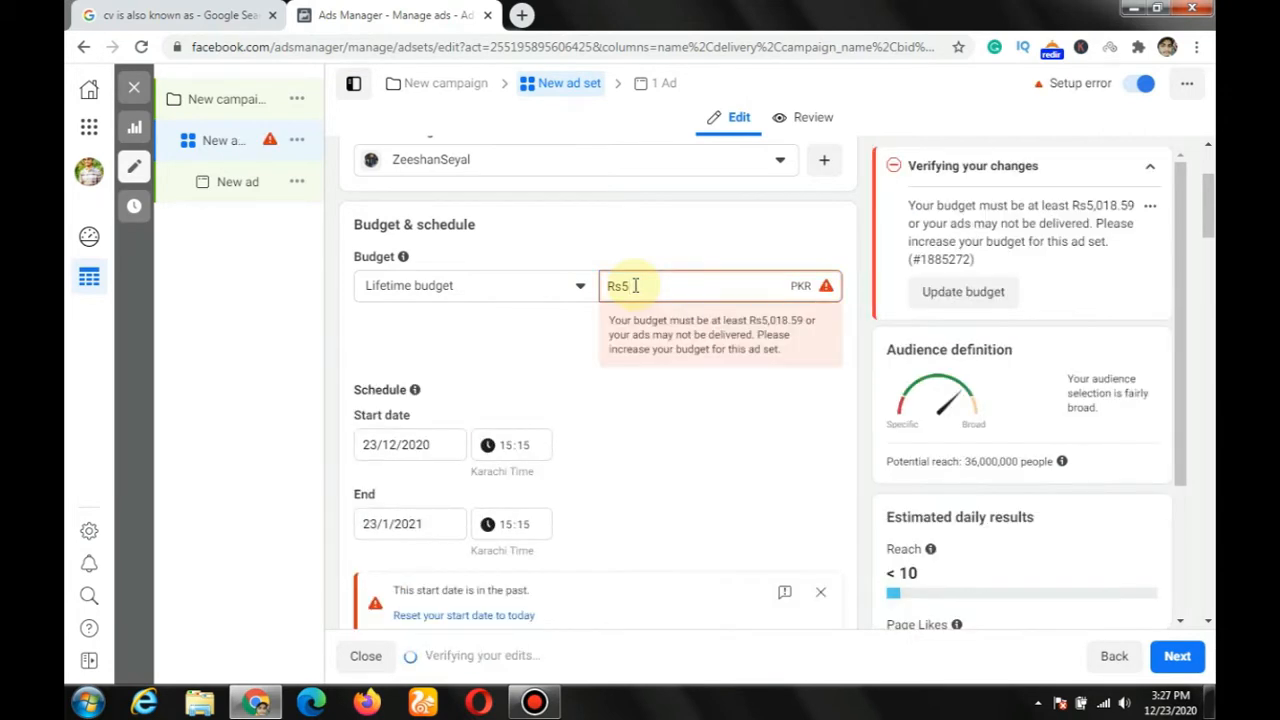
{"action": "key", "text": "BackSpace"}
{"action": "type", "text": "1"}
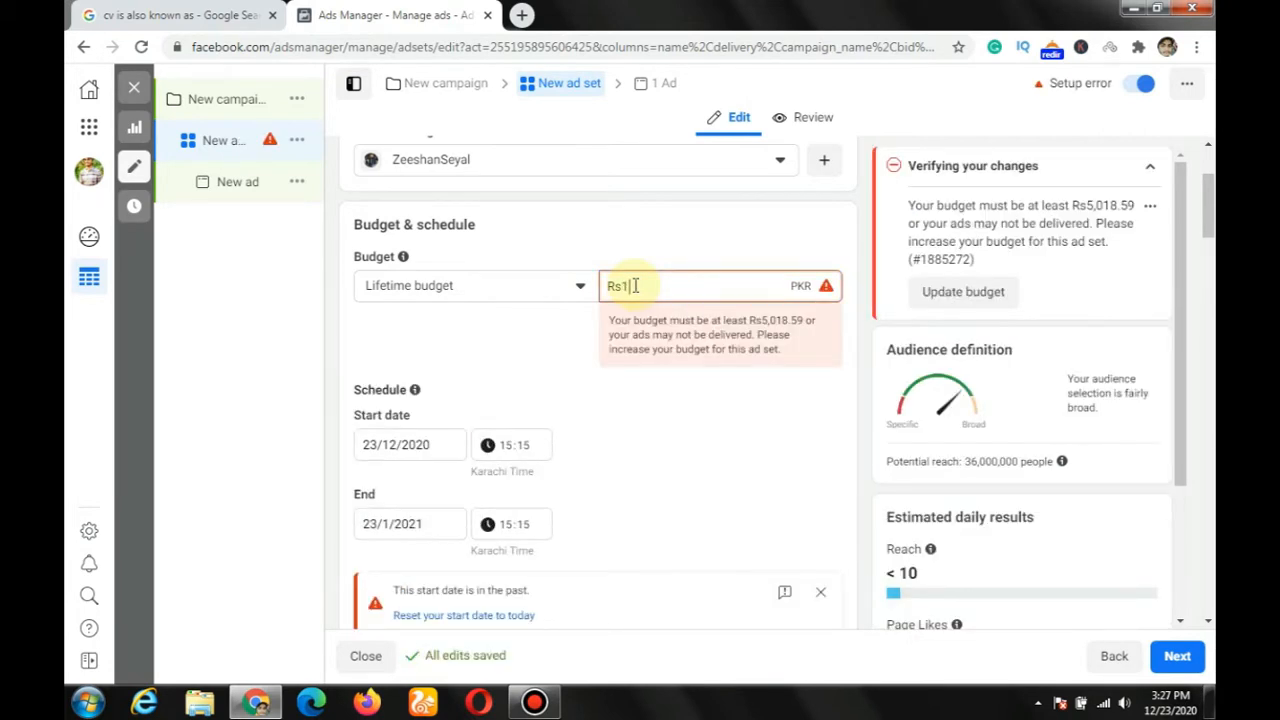
{"action": "type", "text": "00"}
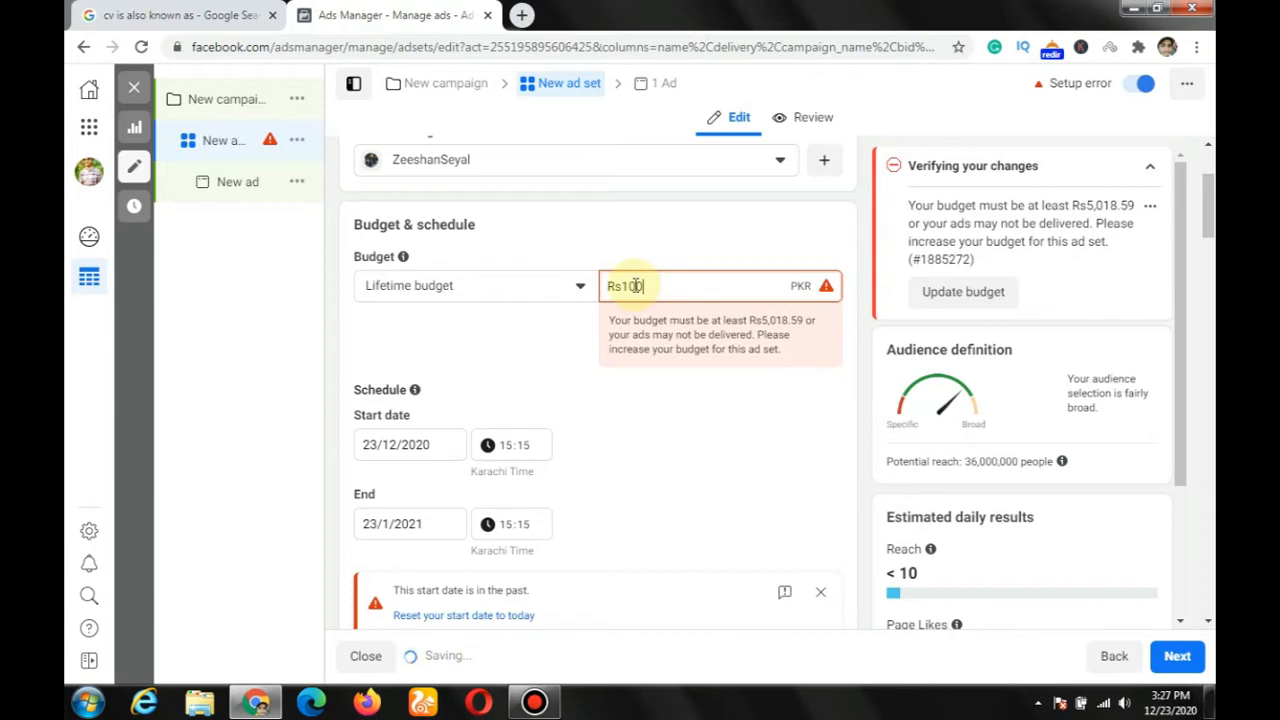
{"action": "left_click", "coordinate": [654, 399]}
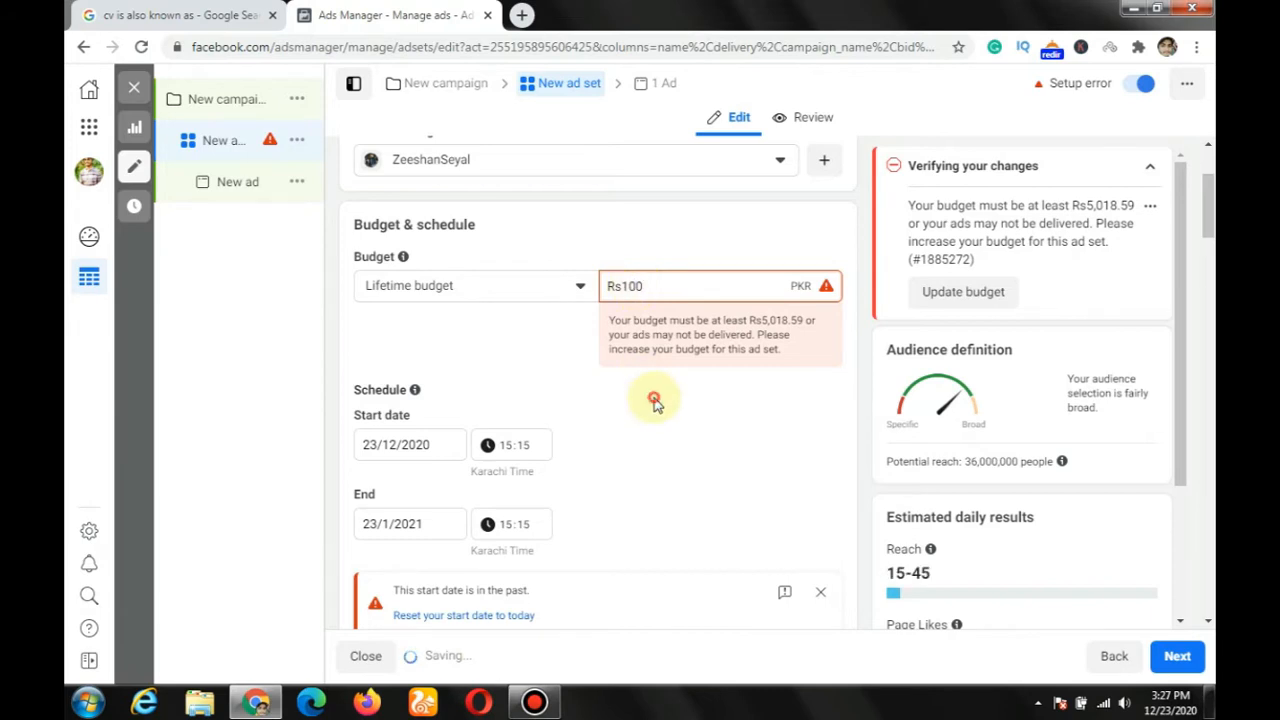
Step: Change the lifetime budget amount to Rs1,000
{"action": "left_click", "coordinate": [664, 288]}
{"action": "key", "text": "BackSpace"}
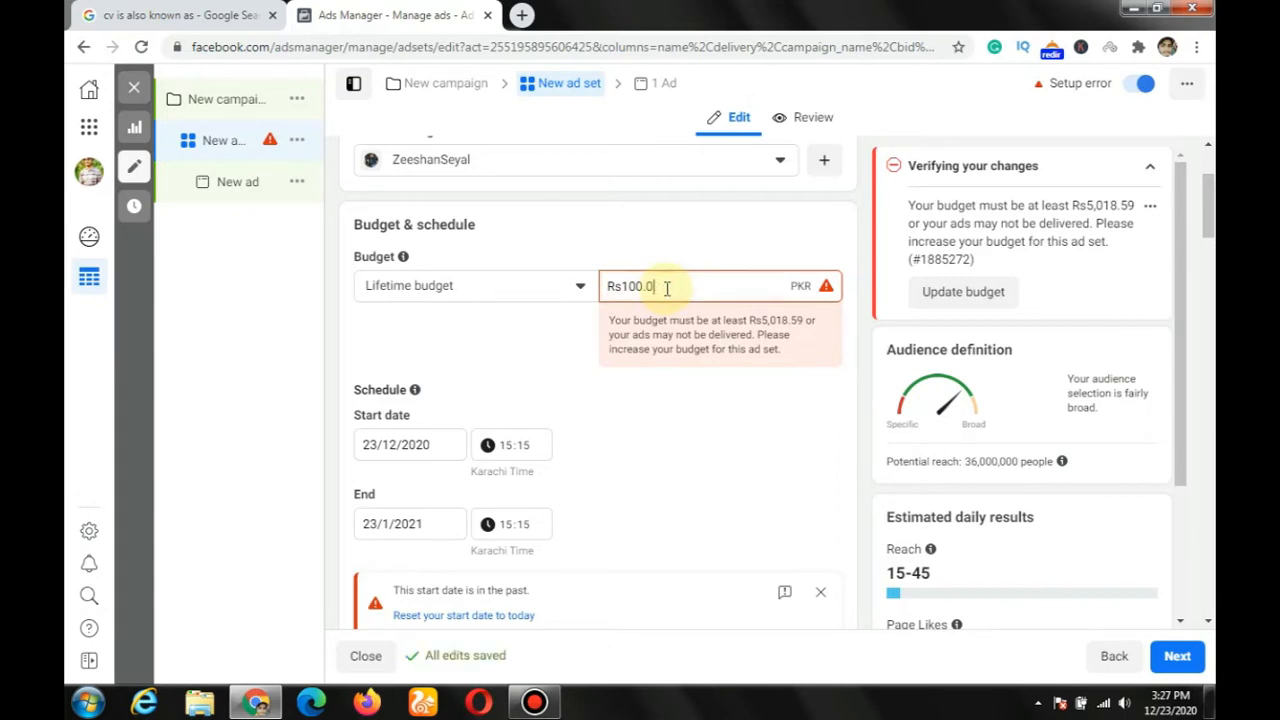
{"action": "key", "text": "BackSpace"}
{"action": "key", "text": "BackSpace"}
{"action": "type", "text": "0"}
{"action": "left_click", "coordinate": [640, 391]}
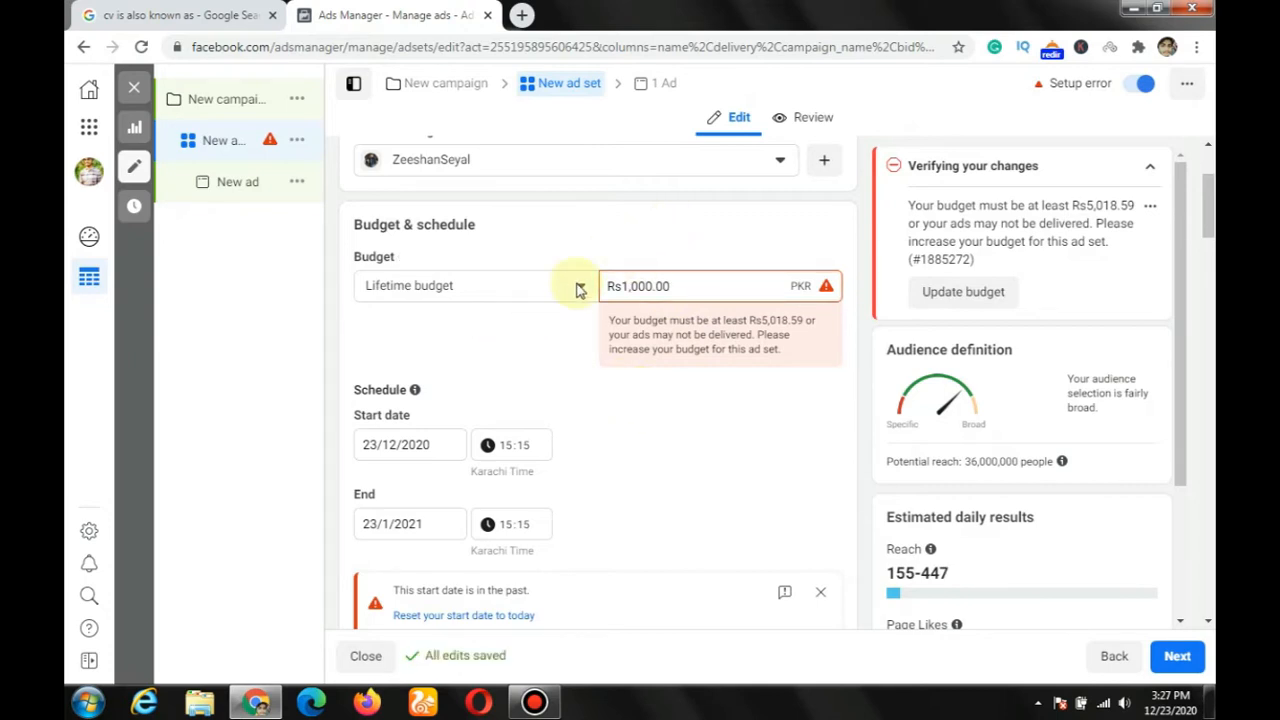
Step: Examine the ad set's schedule dates and its audience settings for location, age, gender and detailed targeting
{"action": "scroll", "coordinate": [532, 376], "scroll_direction": "down", "scroll_amount": 1}
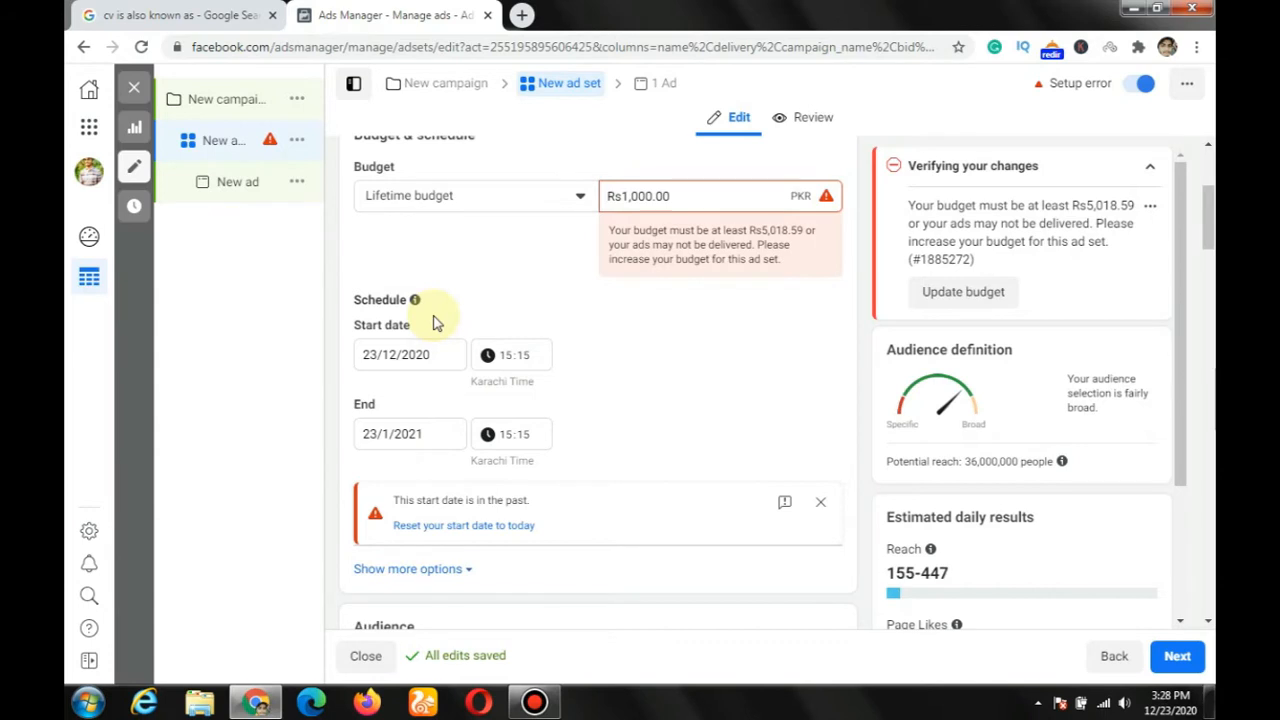
{"action": "scroll", "coordinate": [433, 322], "scroll_direction": "up", "scroll_amount": 1}
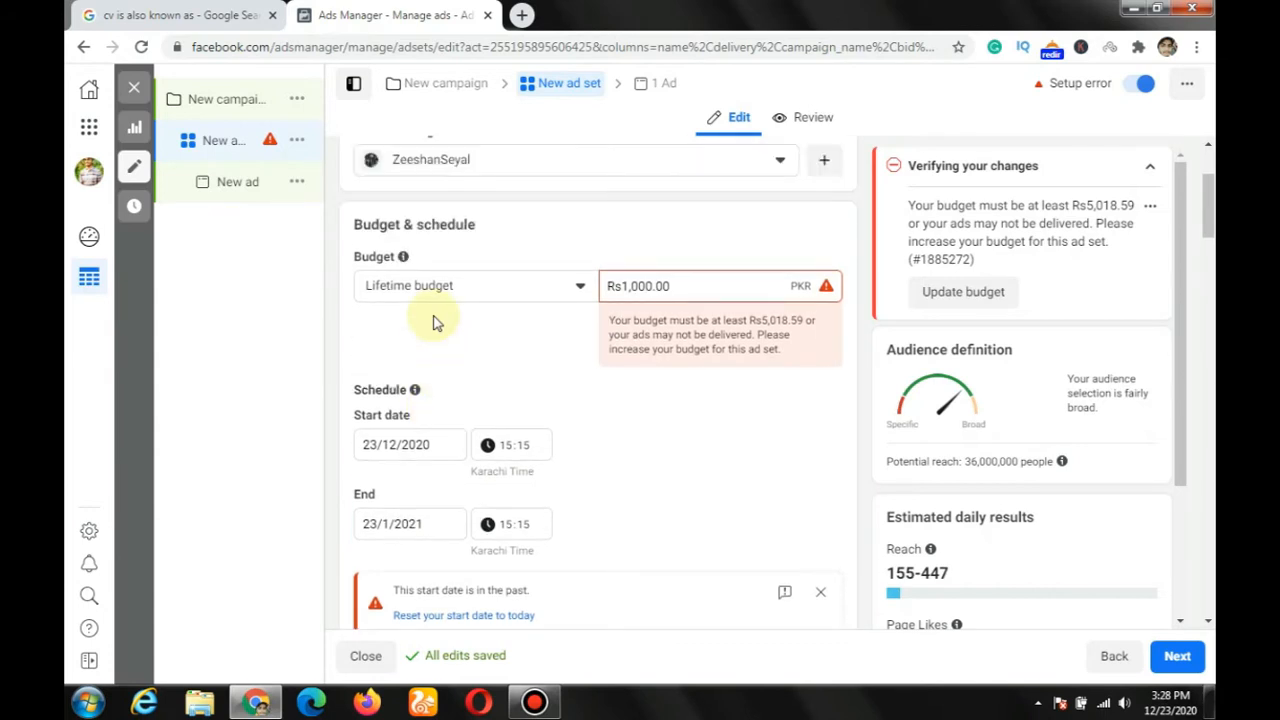
{"action": "scroll", "coordinate": [433, 322], "scroll_direction": "down", "scroll_amount": 1}
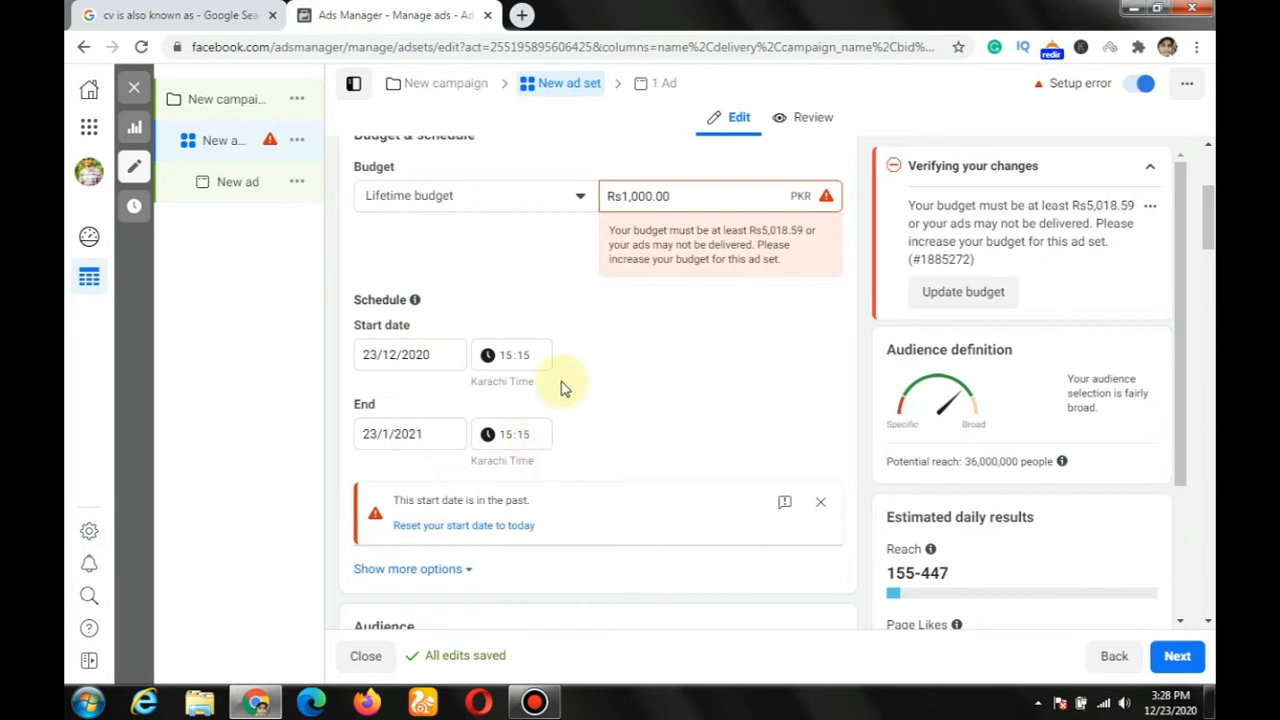
{"action": "scroll", "coordinate": [560, 388], "scroll_direction": "down", "scroll_amount": 3}
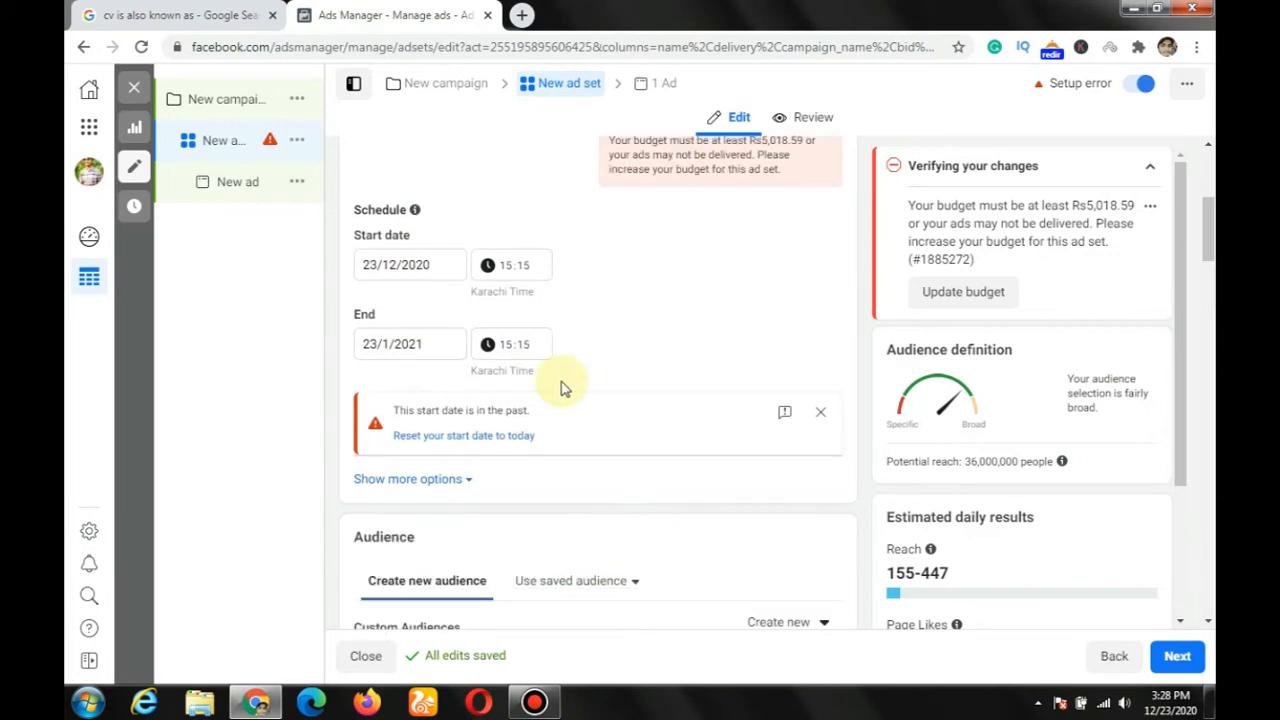
{"action": "scroll", "coordinate": [562, 385], "scroll_direction": "down", "scroll_amount": 1}
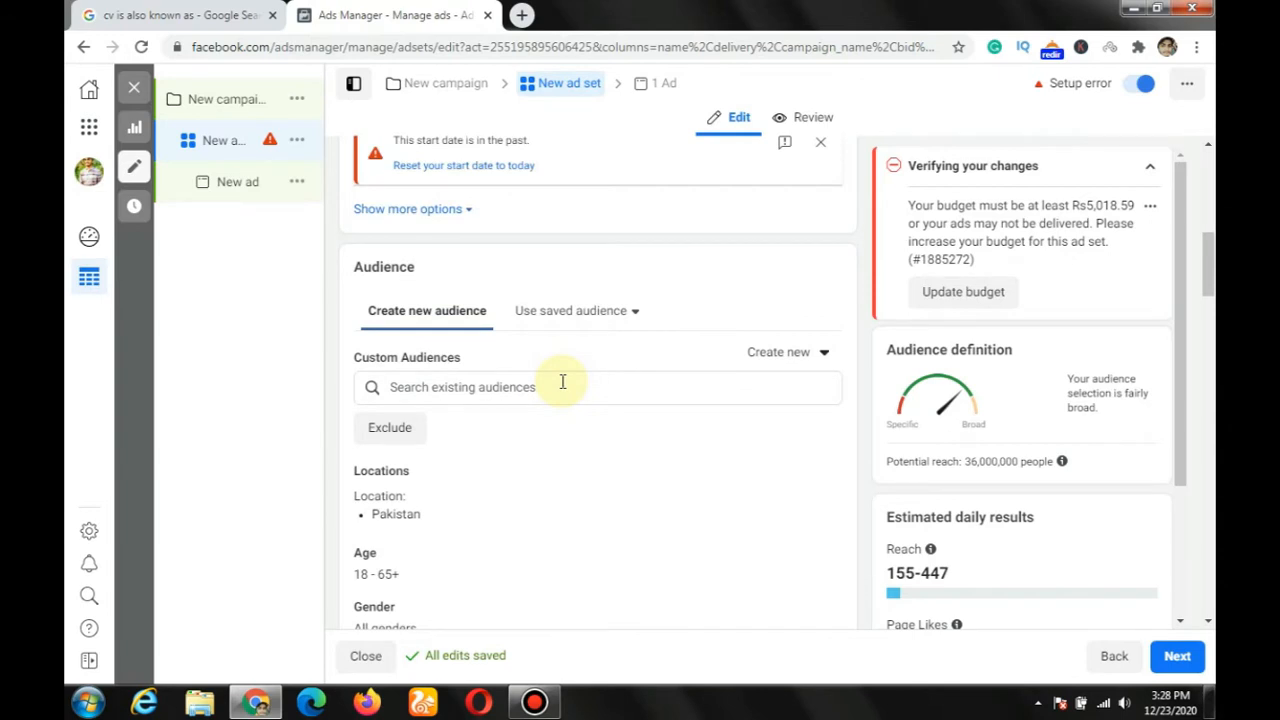
{"action": "scroll", "coordinate": [562, 383], "scroll_direction": "down", "scroll_amount": 1}
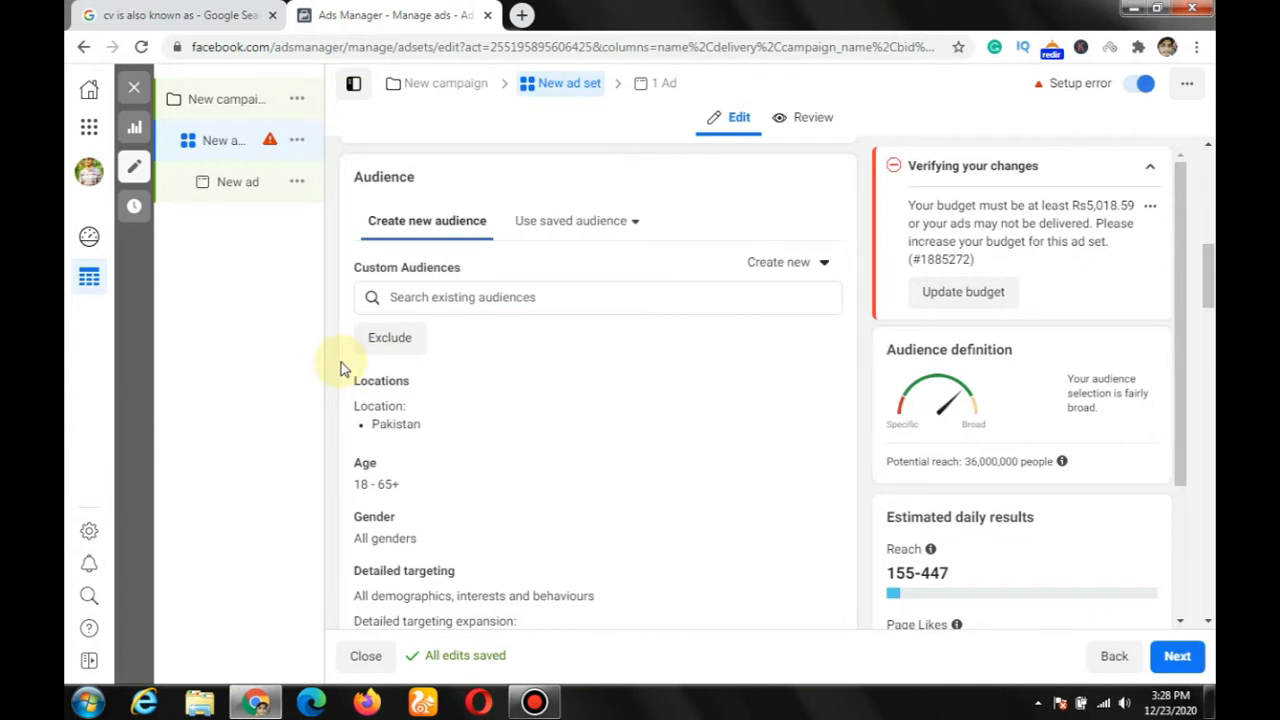
{"action": "scroll", "coordinate": [551, 300], "scroll_direction": "down", "scroll_amount": 1}
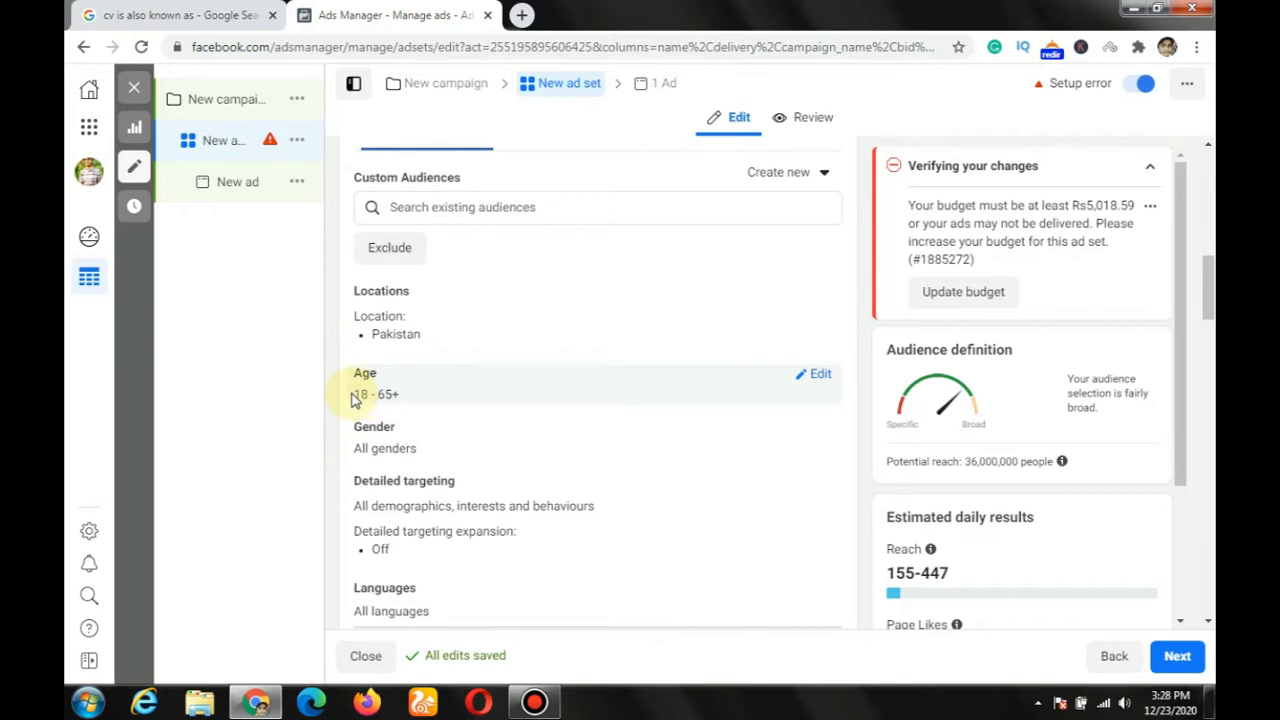
{"action": "scroll", "coordinate": [355, 396], "scroll_direction": "up", "scroll_amount": 3}
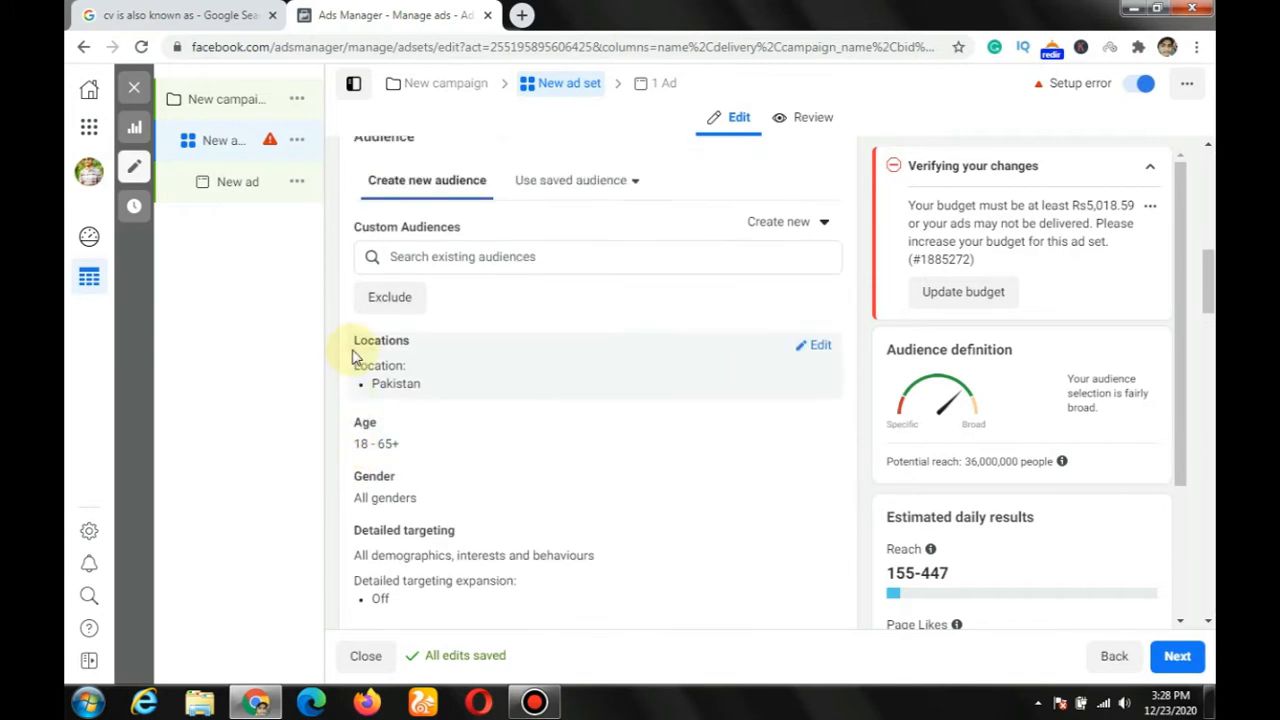
{"action": "scroll", "coordinate": [355, 357], "scroll_direction": "down", "scroll_amount": 2}
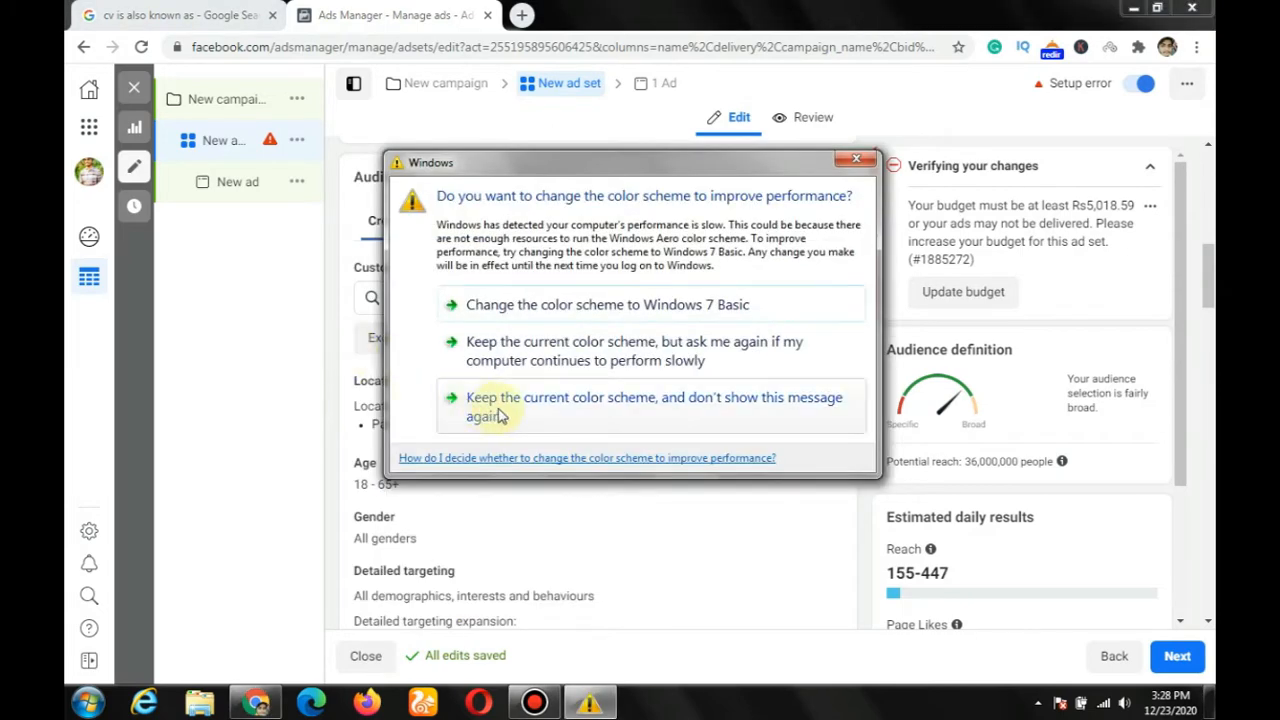
Step: Keep the current Windows color scheme and stop its performance message from being shown again
{"action": "left_click", "coordinate": [530, 417]}
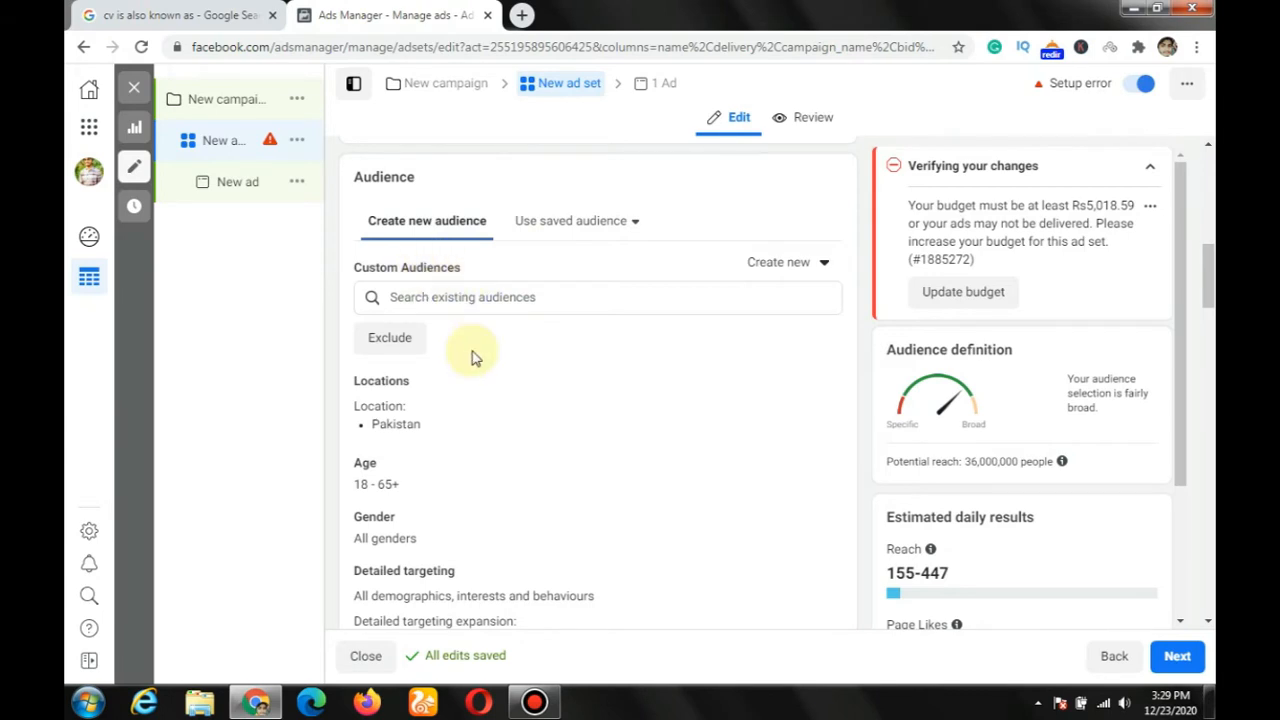
Step: Open the audience locations for editing and remove Pakistan from the included locations
{"action": "scroll", "coordinate": [470, 352], "scroll_direction": "down", "scroll_amount": 1}
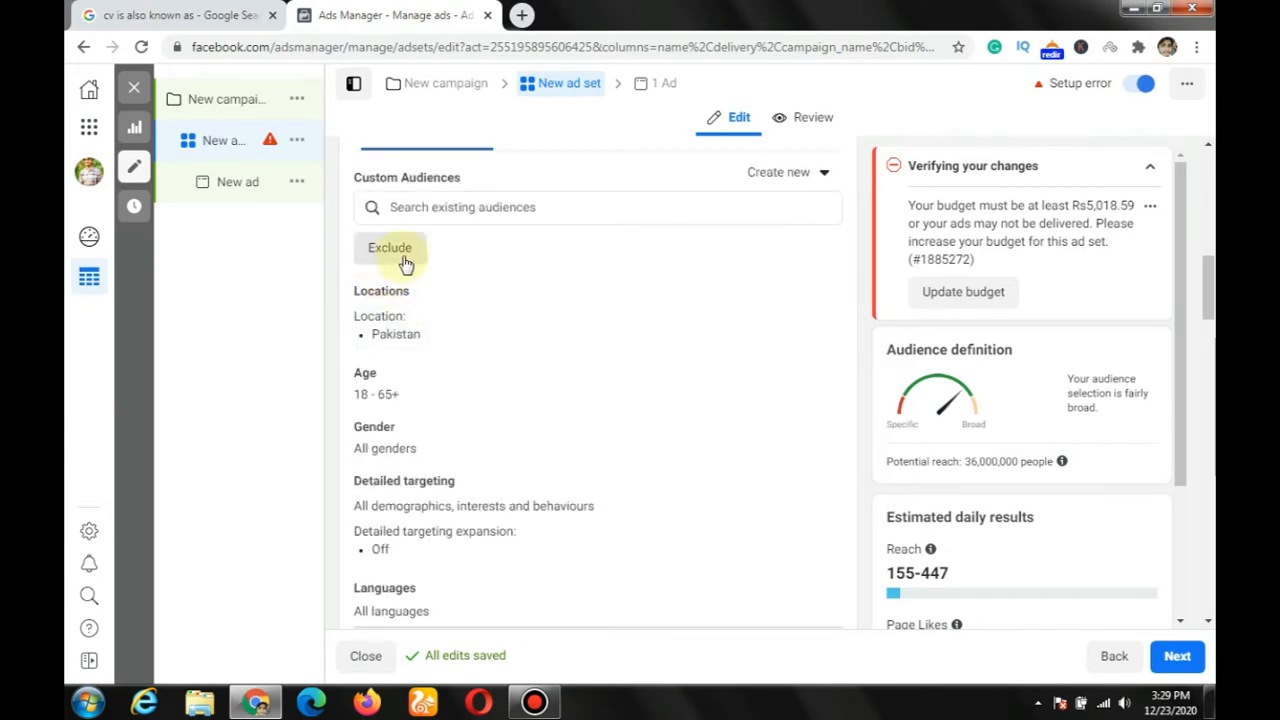
{"action": "left_click", "coordinate": [819, 297]}
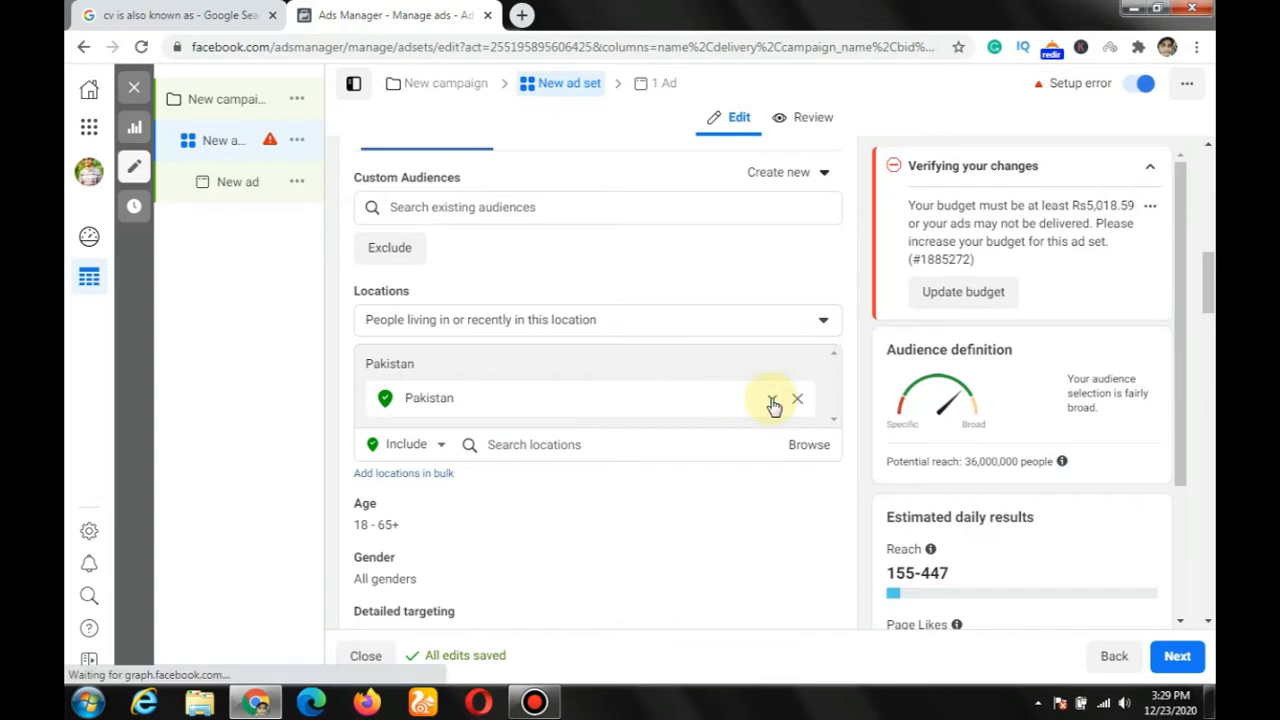
{"action": "left_click", "coordinate": [772, 401]}
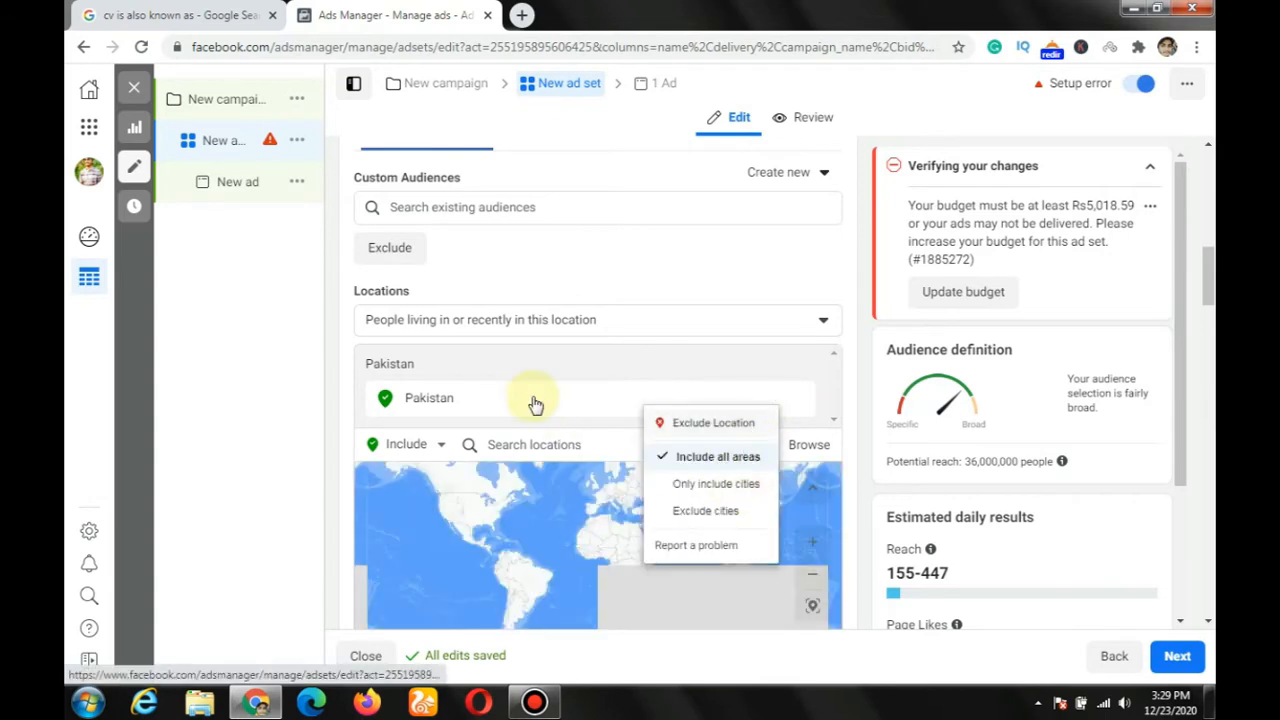
{"action": "left_click", "coordinate": [796, 403]}
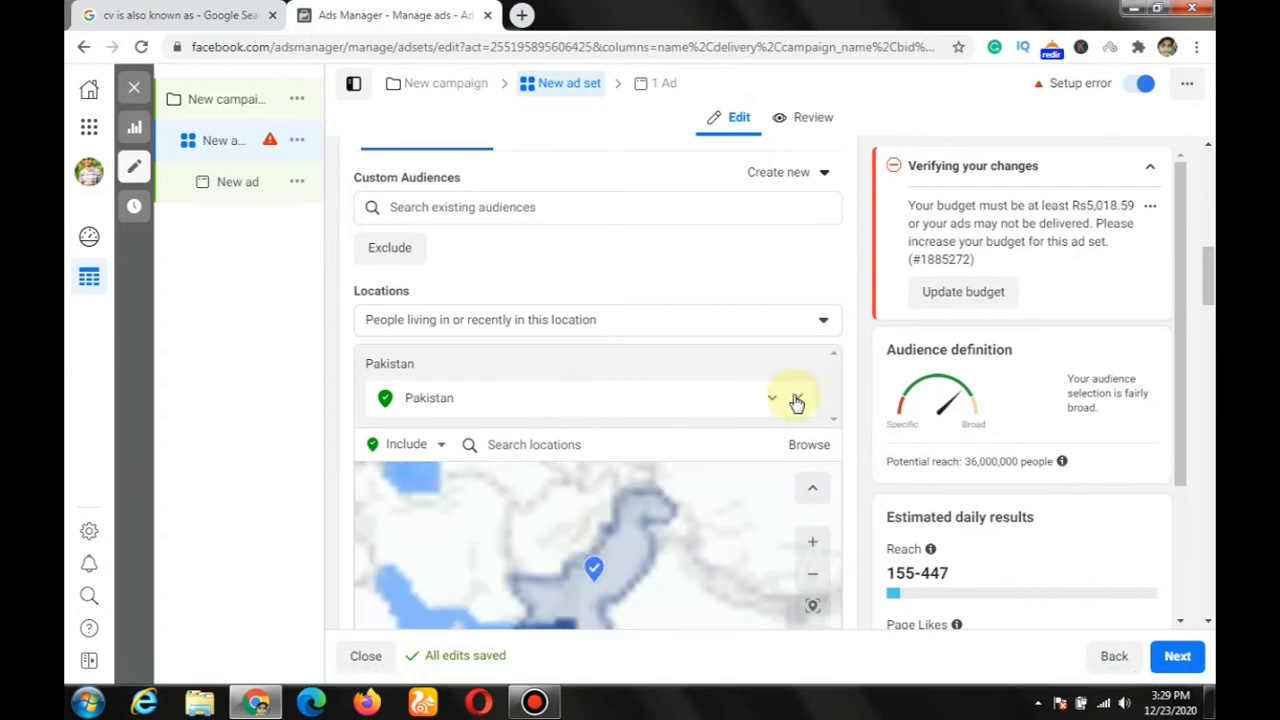
{"action": "left_click", "coordinate": [593, 398]}
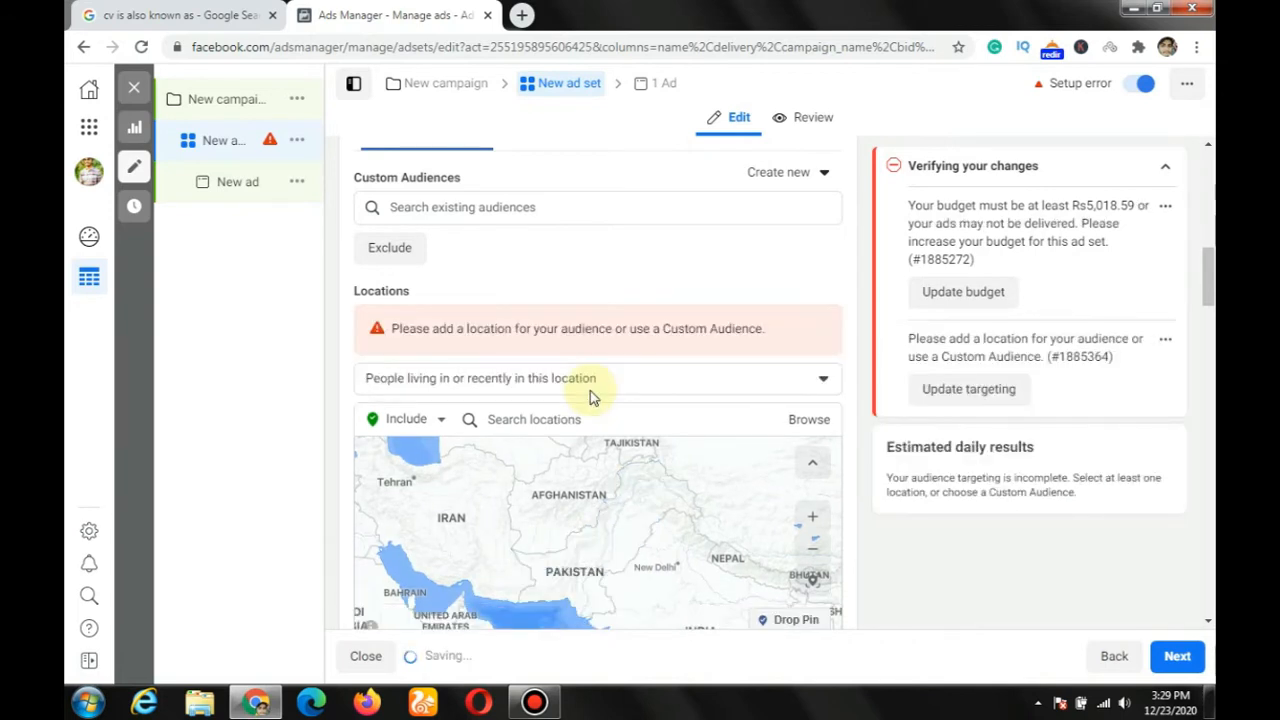
Step: Search the audience locations for Multan and include the city of Multan, Punjab, Pakistan
{"action": "left_click", "coordinate": [521, 421]}
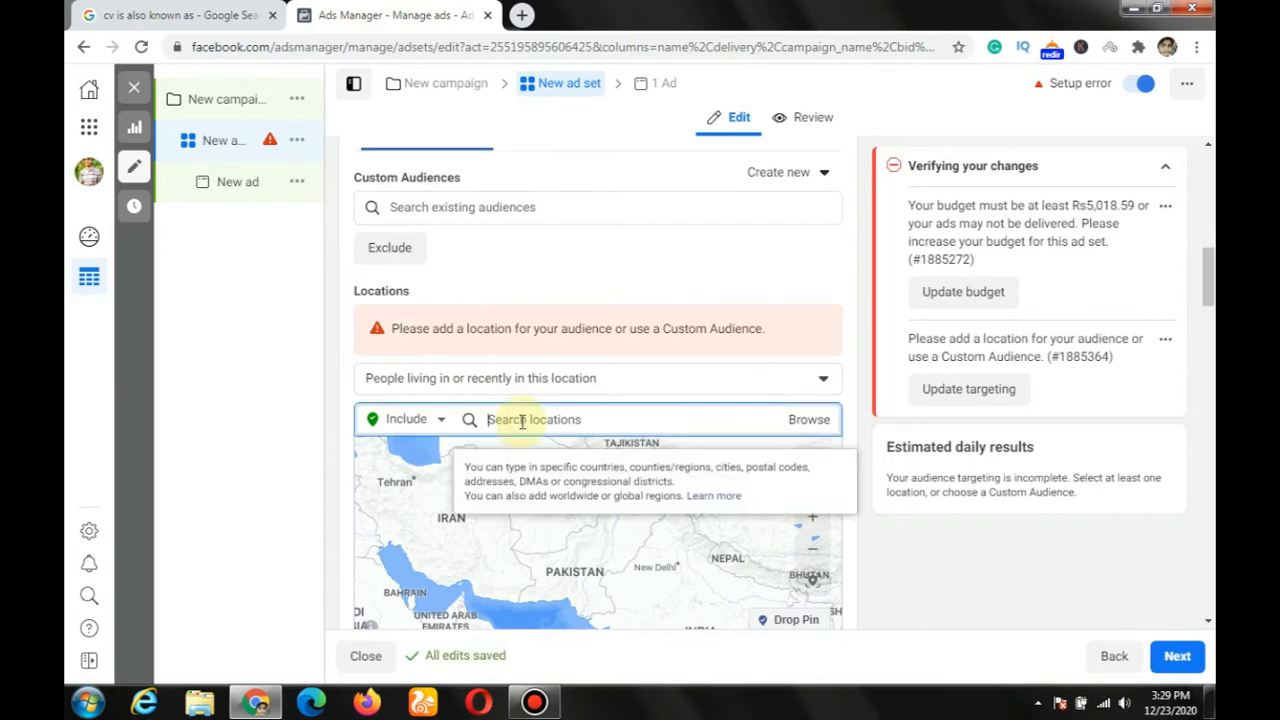
{"action": "type", "text": "mult"}
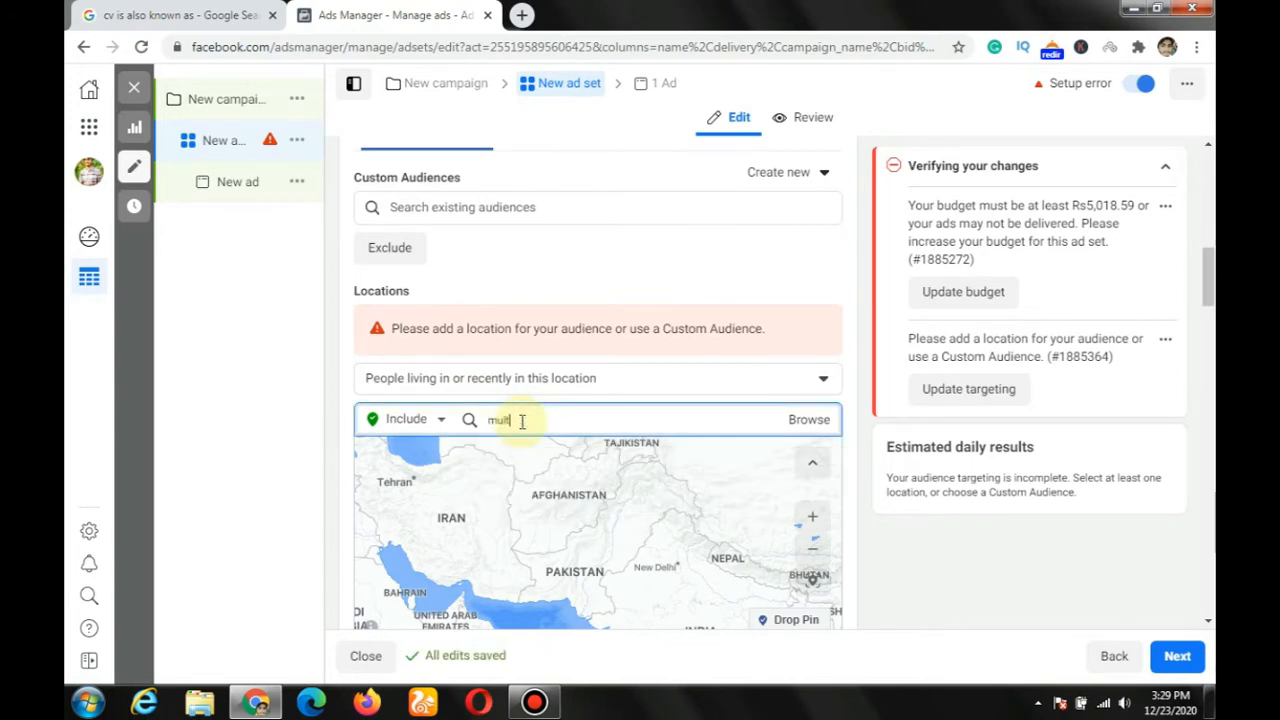
{"action": "type", "text": "an"}
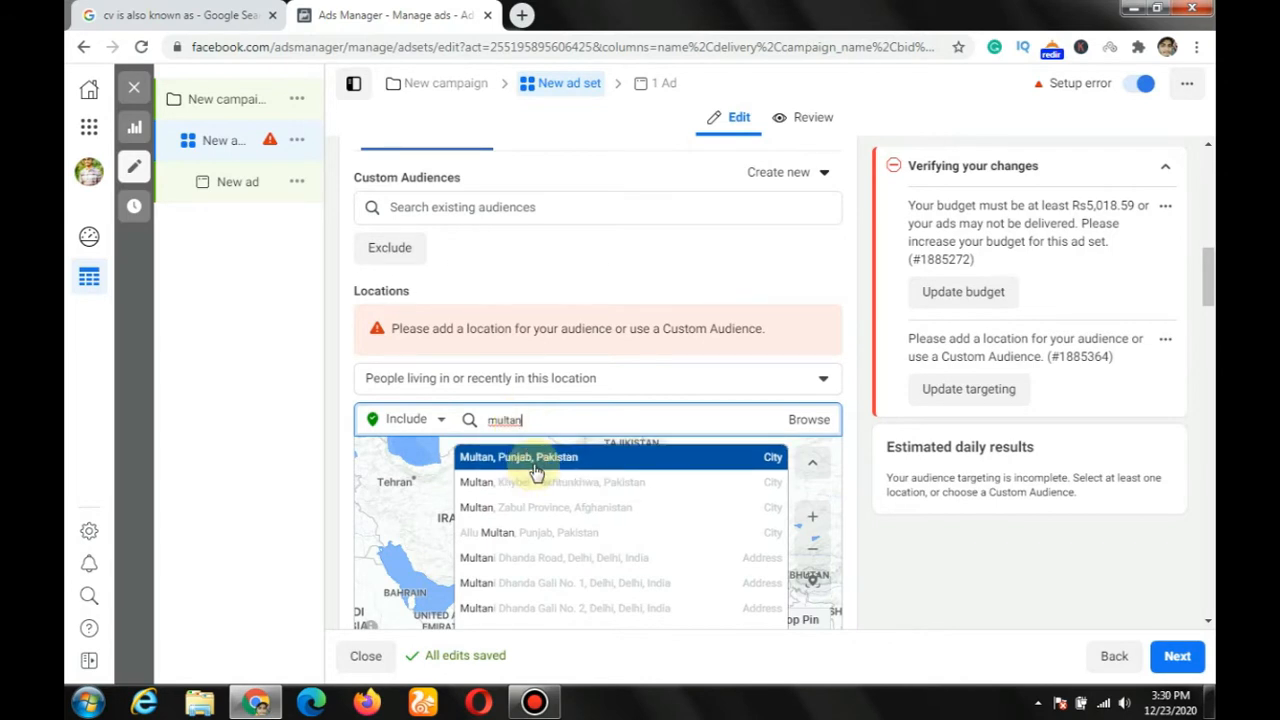
{"action": "left_click", "coordinate": [537, 460]}
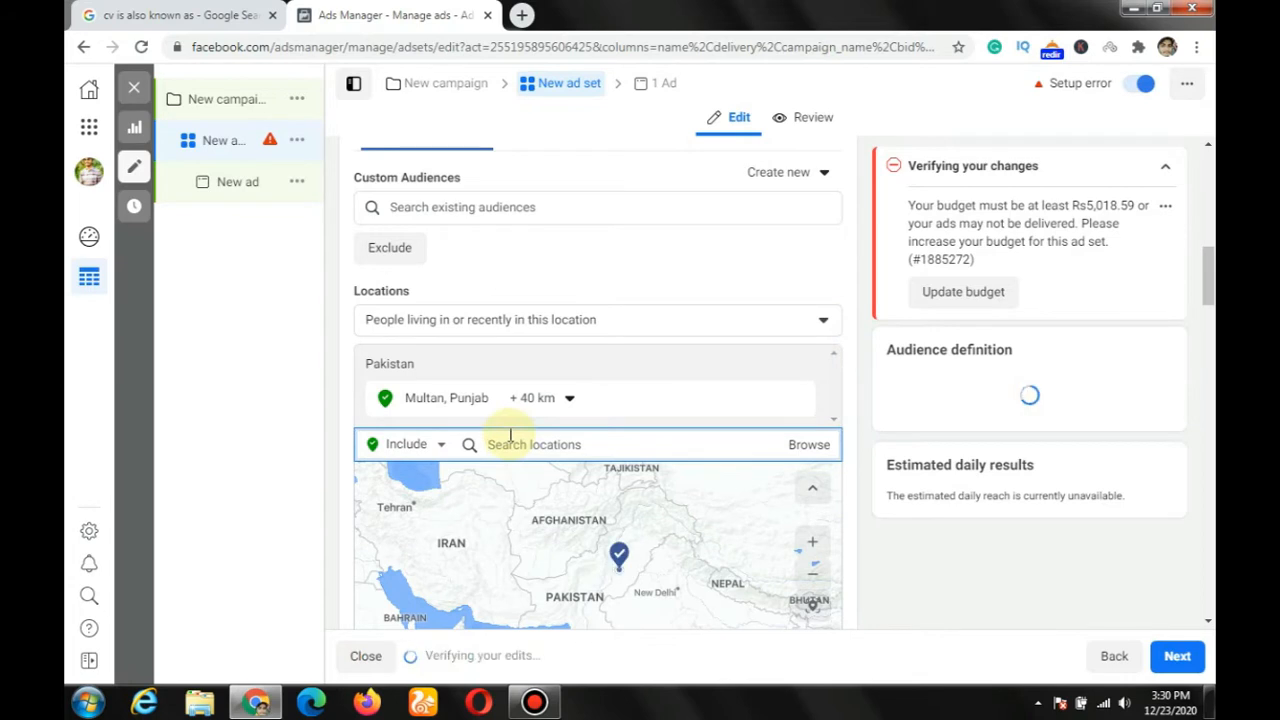
Step: Examine the radius options for Multan and the choices for people living in, recently in or travelling in the location
{"action": "scroll", "coordinate": [540, 430], "scroll_direction": "down", "scroll_amount": 1}
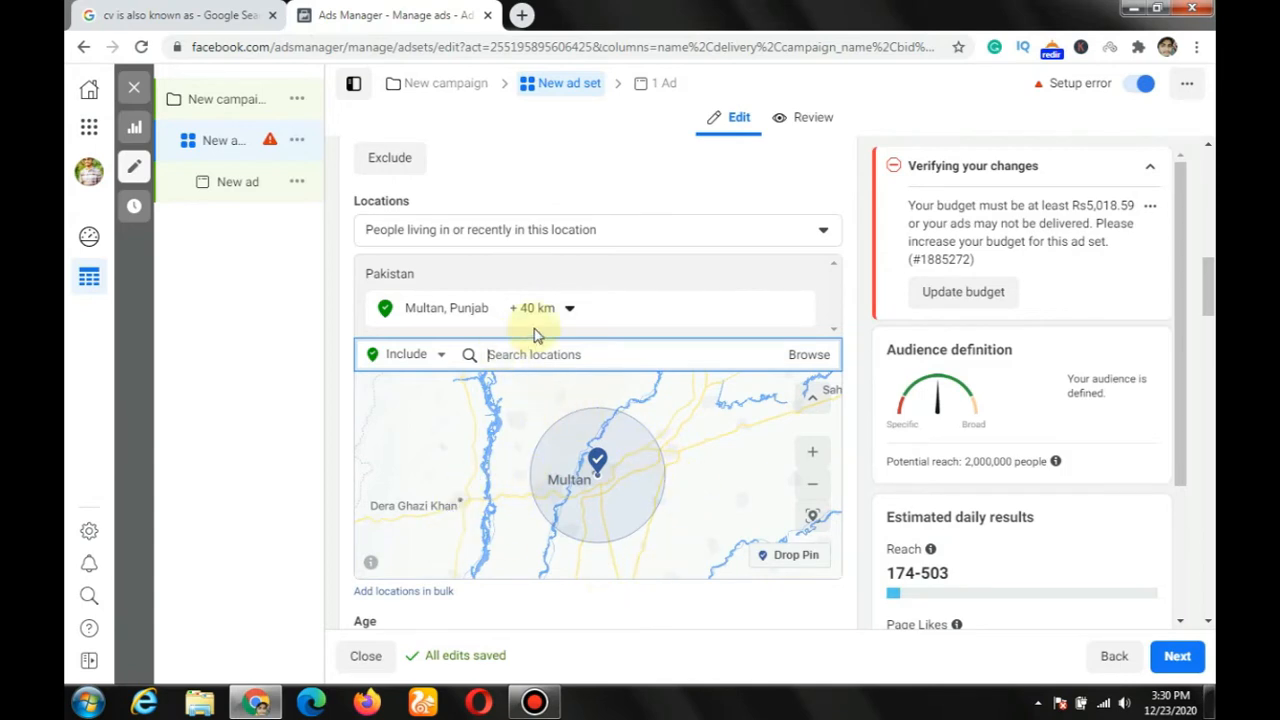
{"action": "left_click", "coordinate": [570, 311]}
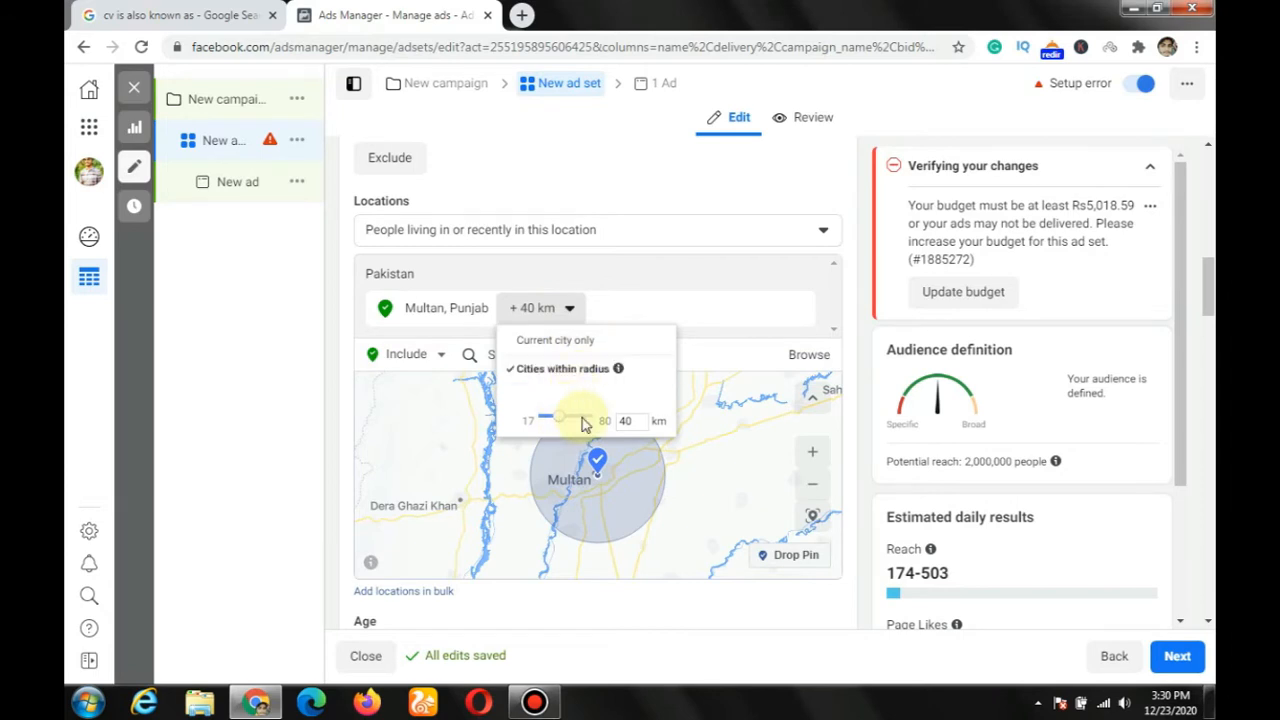
{"action": "left_click", "coordinate": [699, 187]}
{"action": "scroll", "coordinate": [508, 264], "scroll_direction": "up", "scroll_amount": 1}
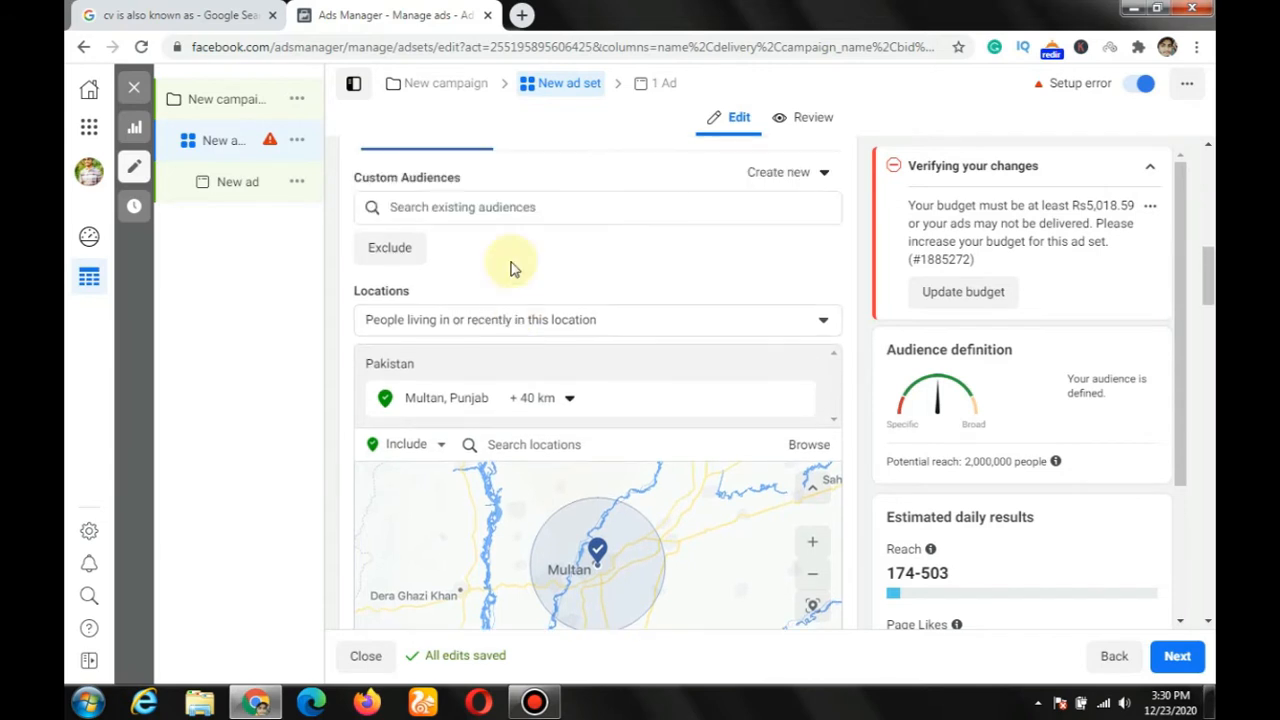
{"action": "left_click", "coordinate": [824, 326]}
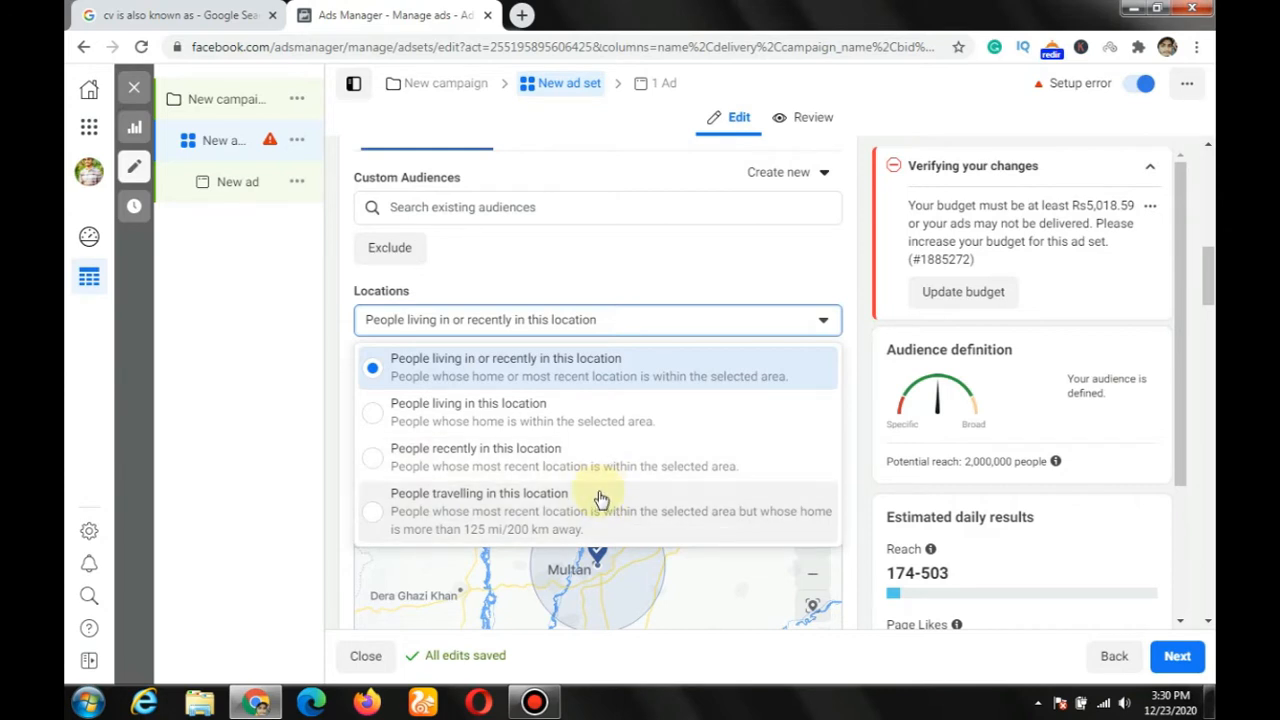
{"action": "left_click", "coordinate": [737, 253]}
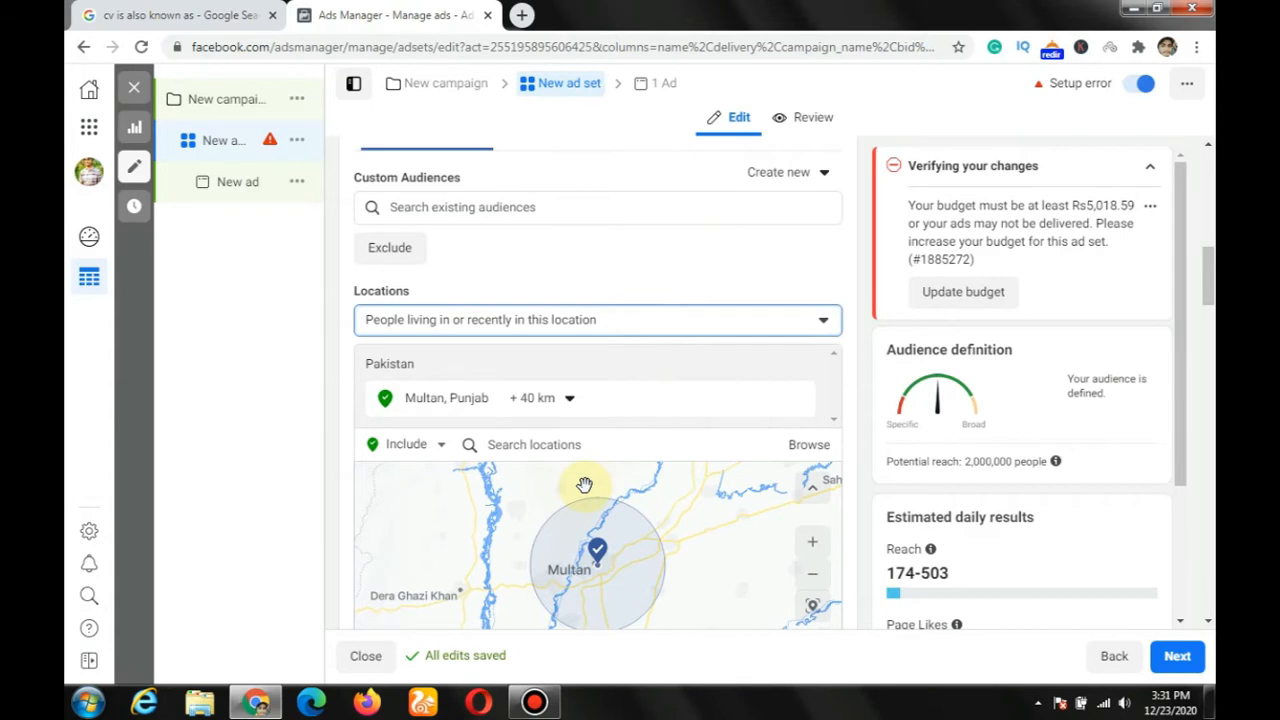
Step: Open the audience's gender and detailed targeting settings for editing
{"action": "scroll", "coordinate": [584, 484], "scroll_direction": "down", "scroll_amount": 3}
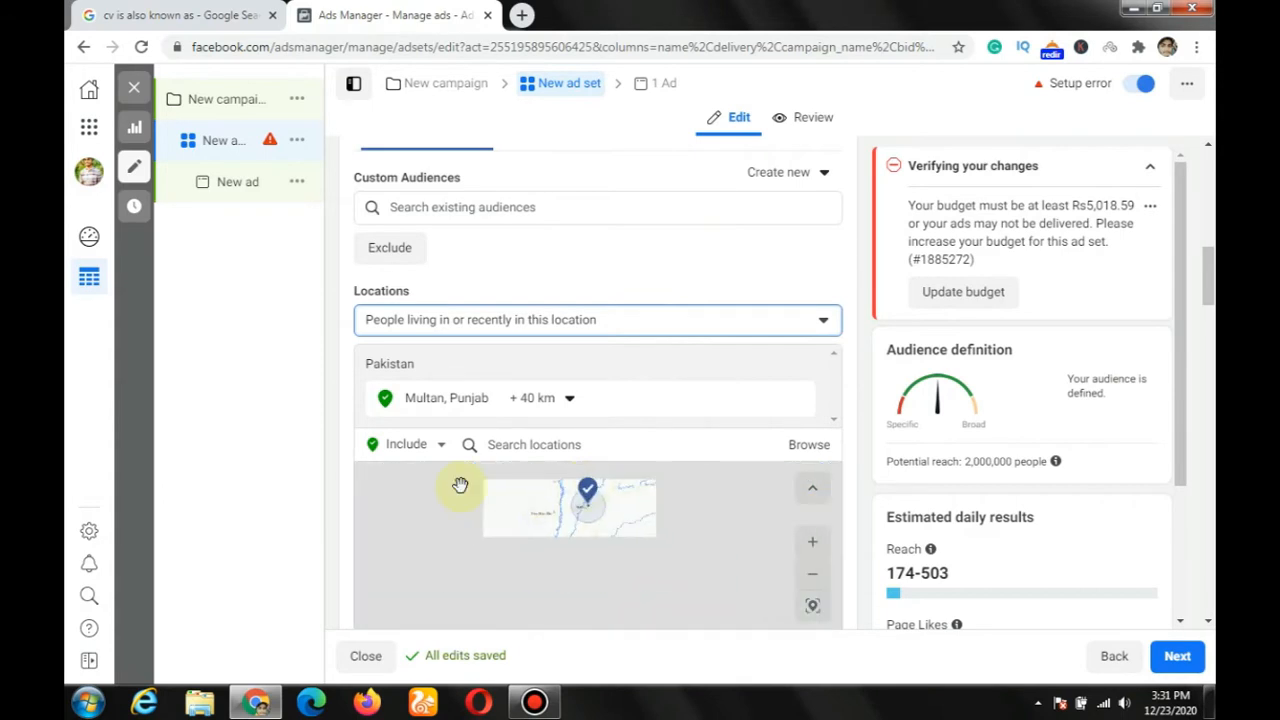
{"action": "scroll", "coordinate": [350, 487], "scroll_direction": "down", "scroll_amount": 3}
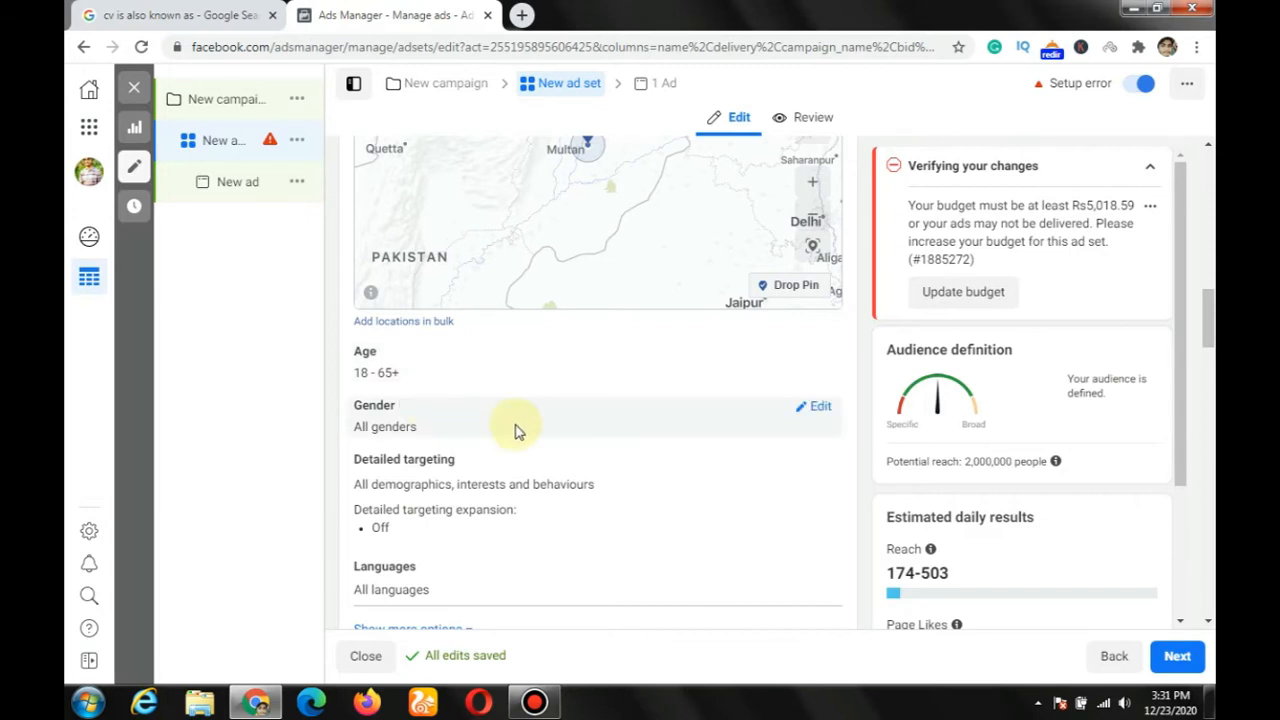
{"action": "left_click", "coordinate": [818, 406]}
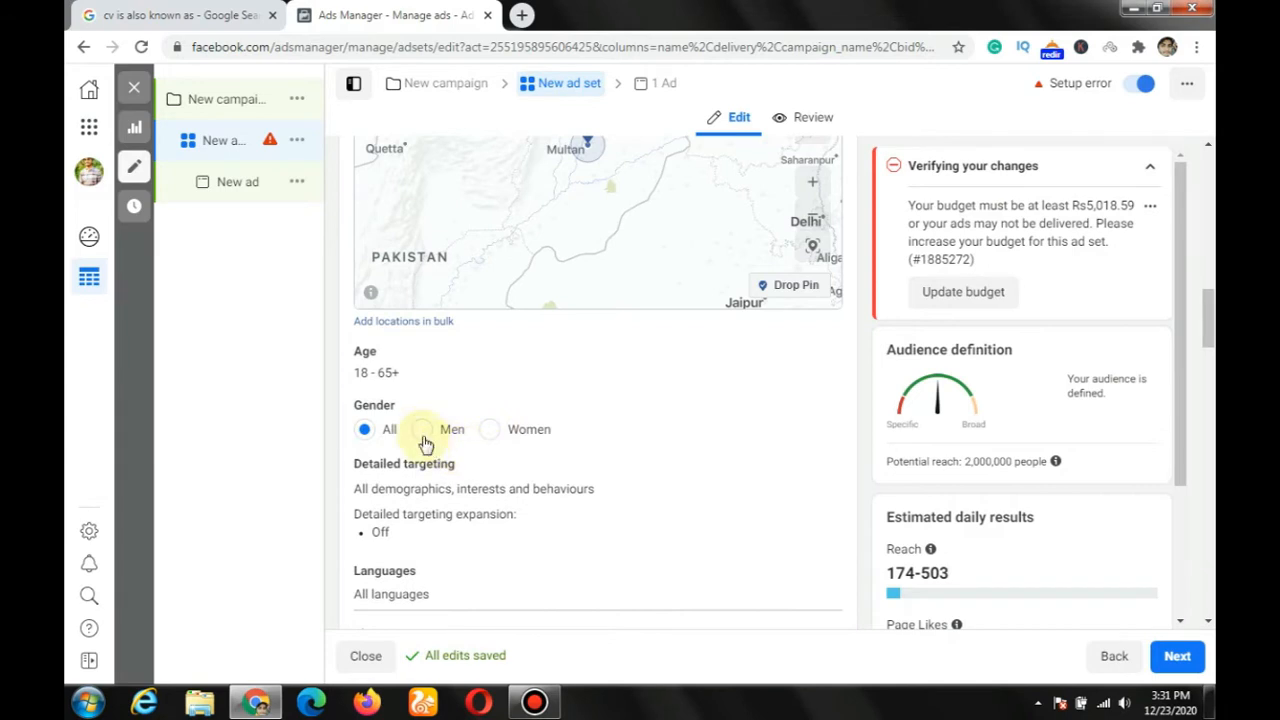
{"action": "scroll", "coordinate": [460, 460], "scroll_direction": "down", "scroll_amount": 2}
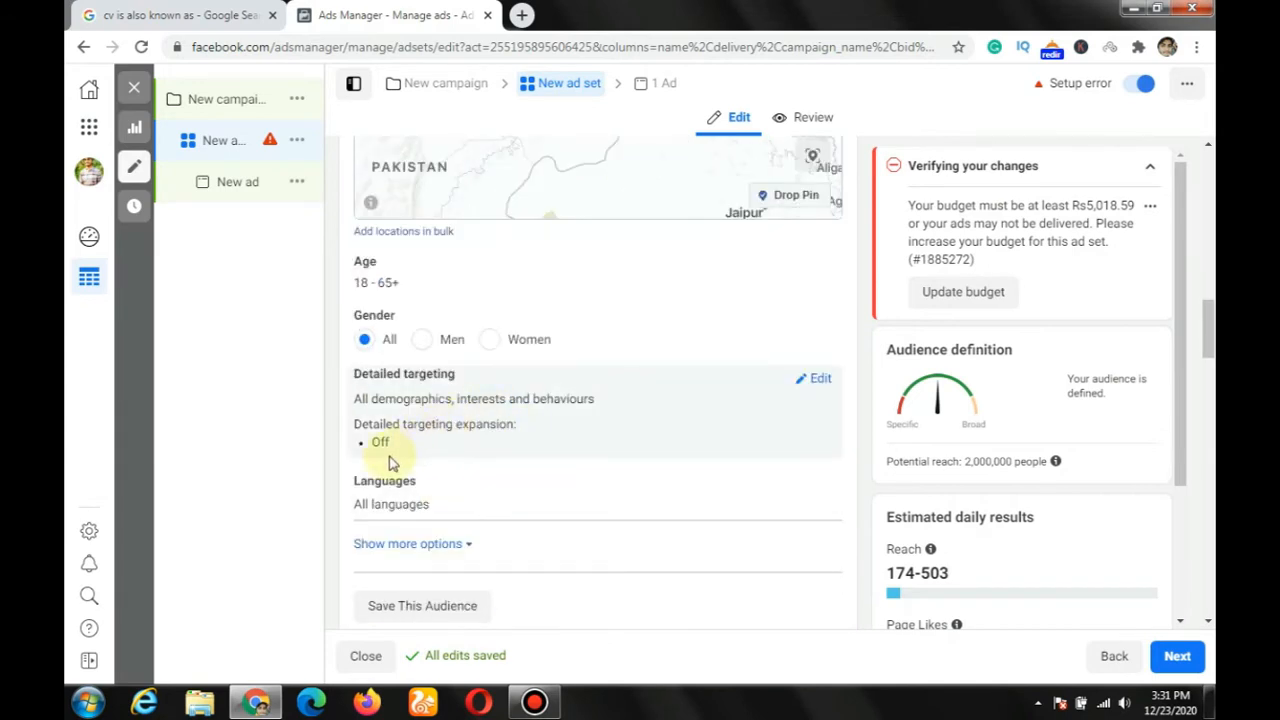
{"action": "left_click", "coordinate": [820, 380]}
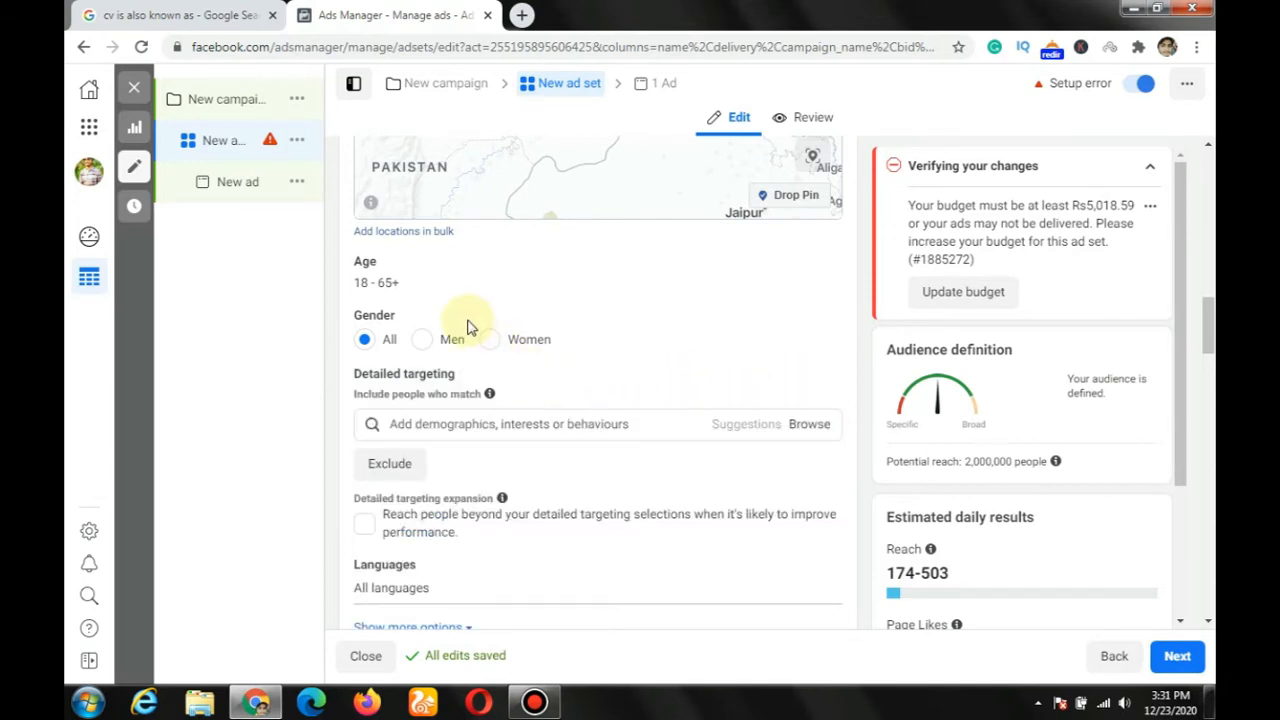
{"action": "scroll", "coordinate": [470, 328], "scroll_direction": "up", "scroll_amount": 2}
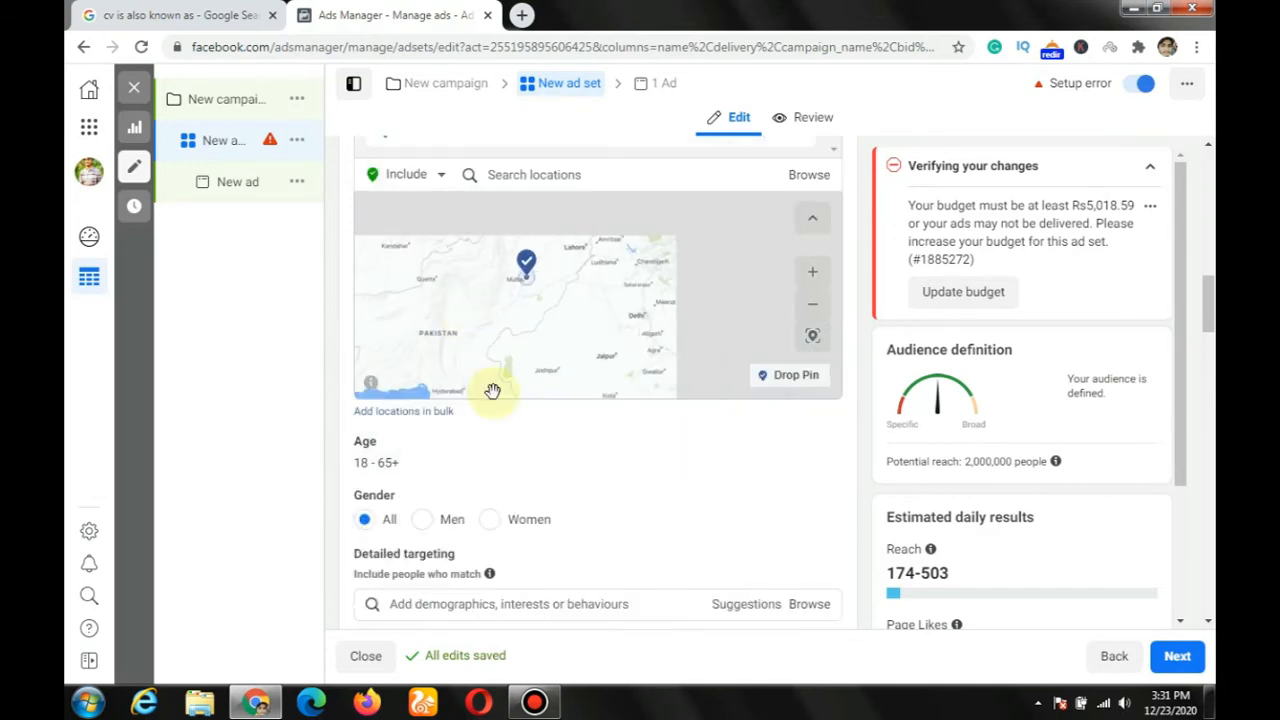
{"action": "scroll", "coordinate": [520, 460], "scroll_direction": "down", "scroll_amount": 2}
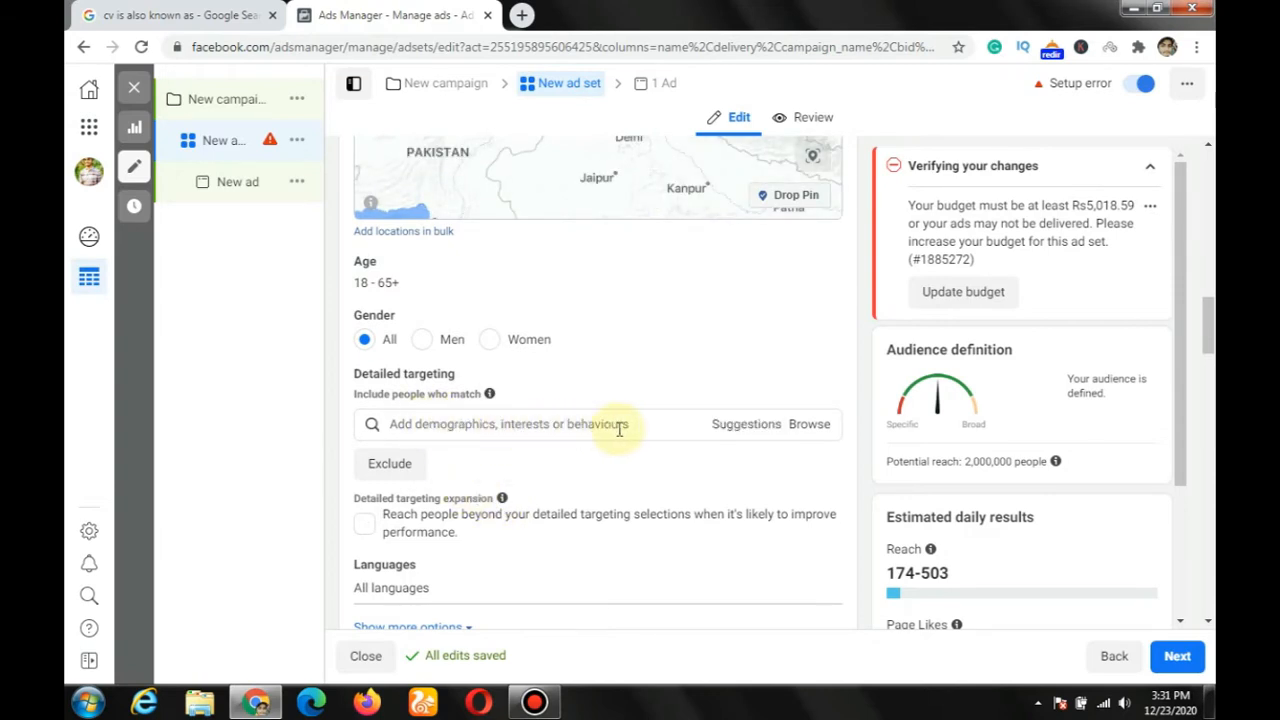
Step: Browse the Demographics categories for detailed targeting and expand the Work category
{"action": "left_click", "coordinate": [455, 428]}
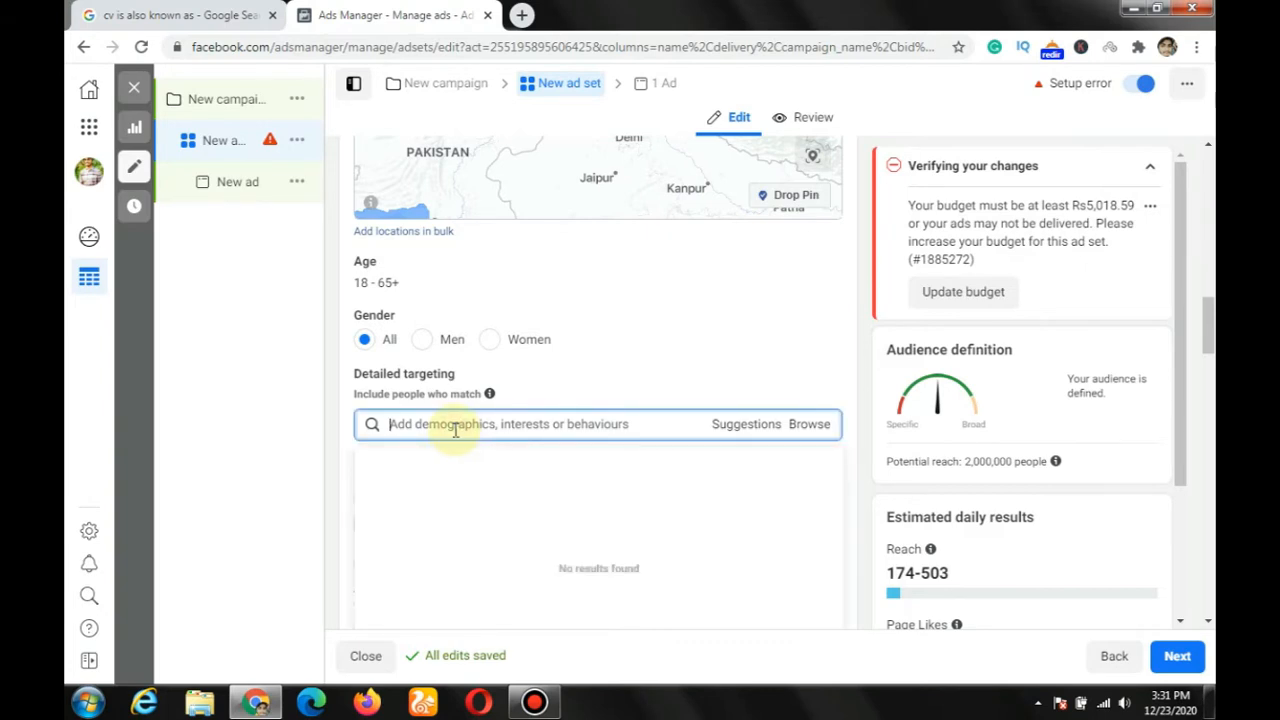
{"action": "left_click", "coordinate": [805, 425]}
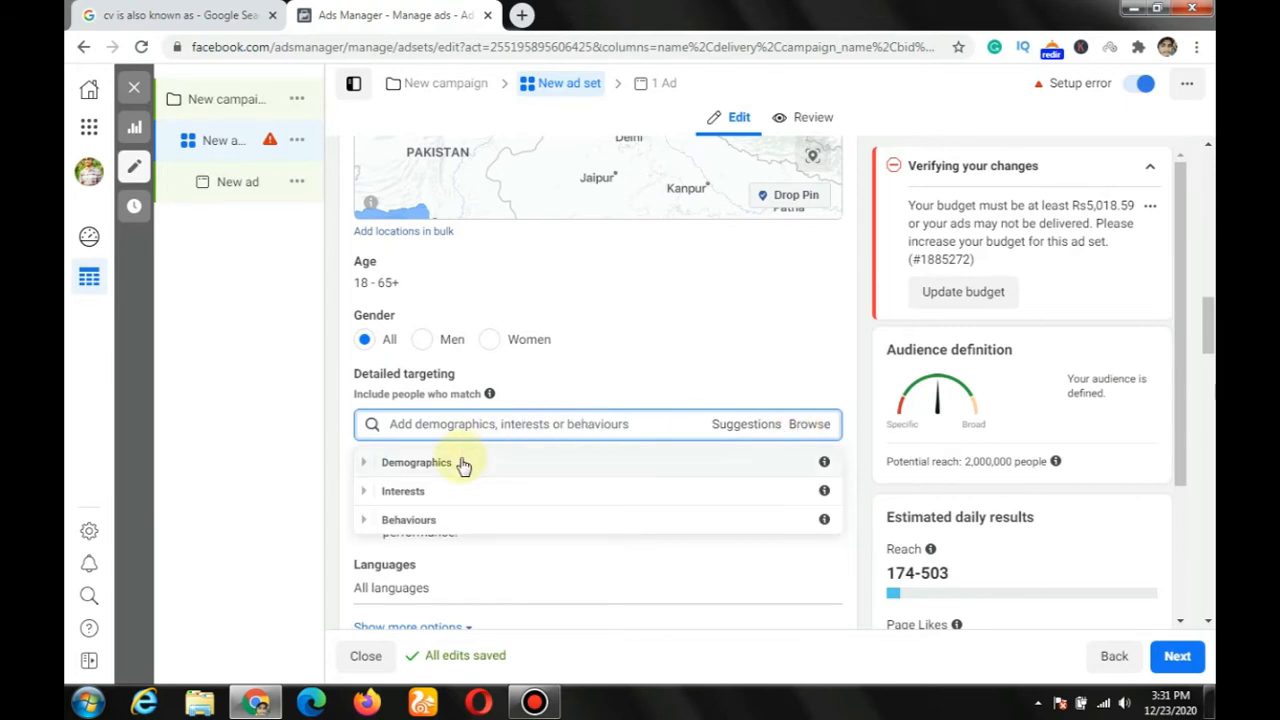
{"action": "left_click", "coordinate": [460, 462]}
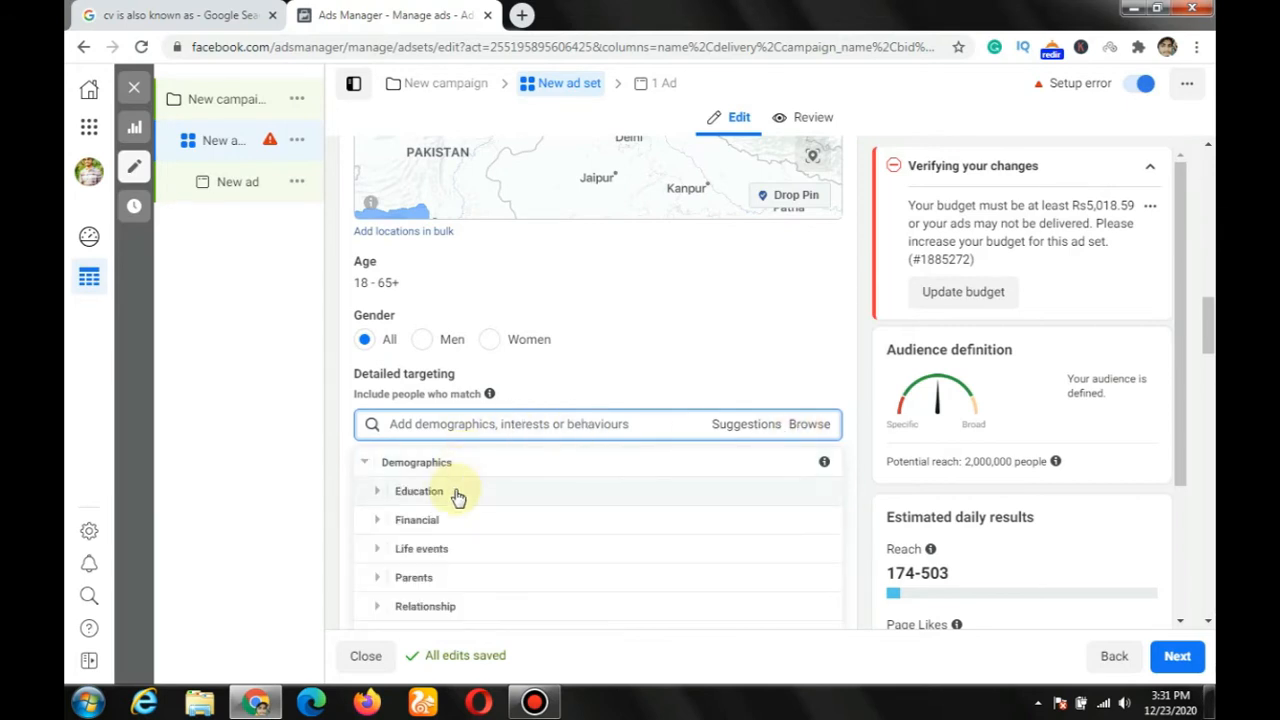
{"action": "scroll", "coordinate": [458, 495], "scroll_direction": "down", "scroll_amount": 1}
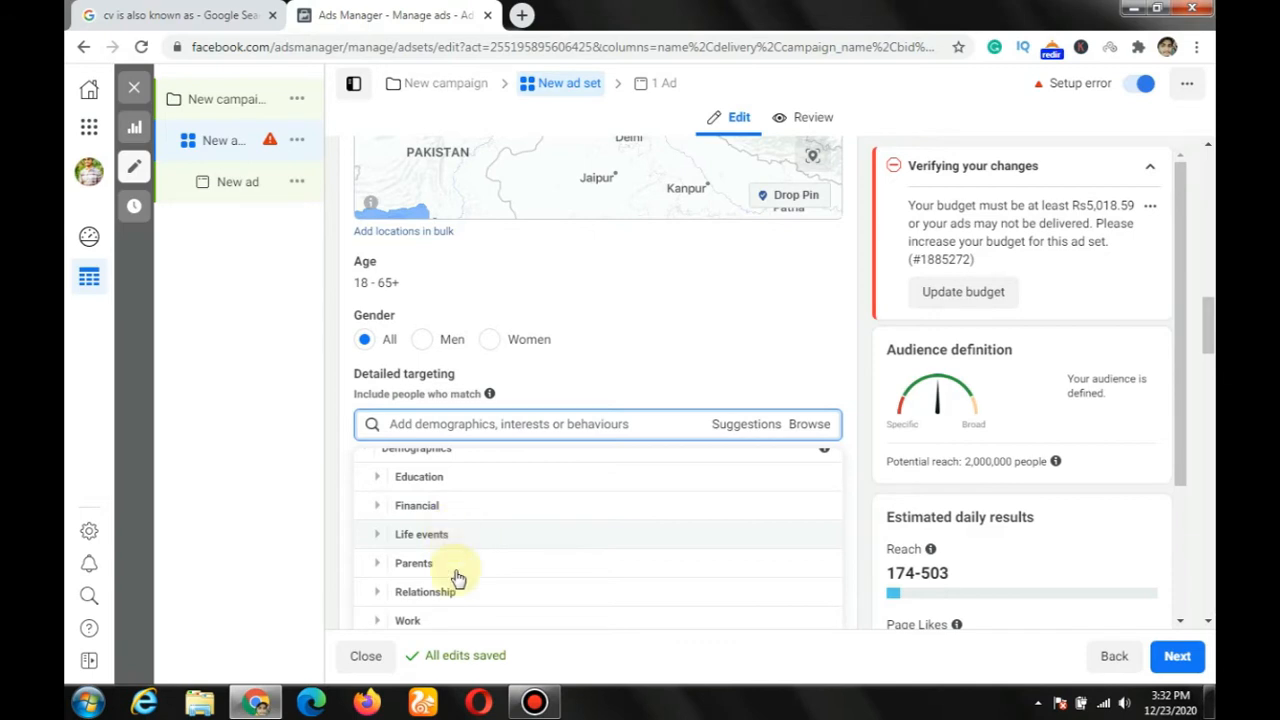
{"action": "scroll", "coordinate": [456, 551], "scroll_direction": "down", "scroll_amount": 1}
{"action": "scroll", "coordinate": [450, 540], "scroll_direction": "down", "scroll_amount": 1}
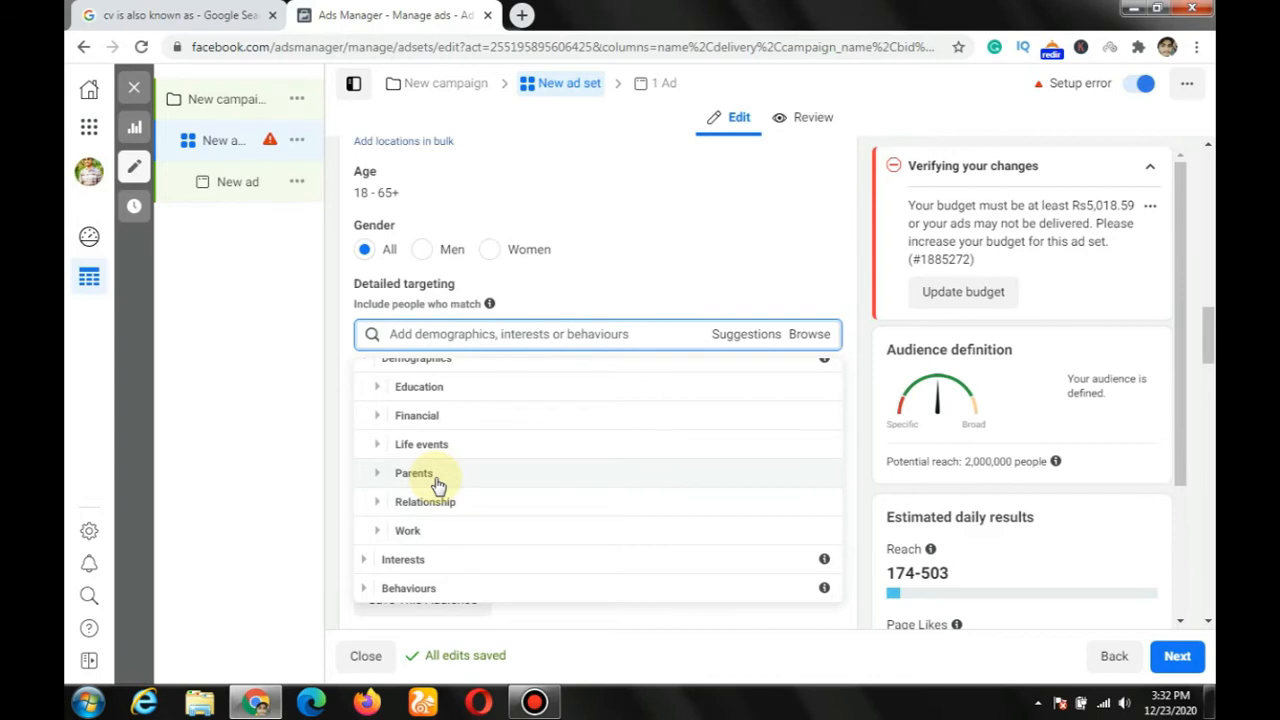
{"action": "left_click", "coordinate": [447, 538]}
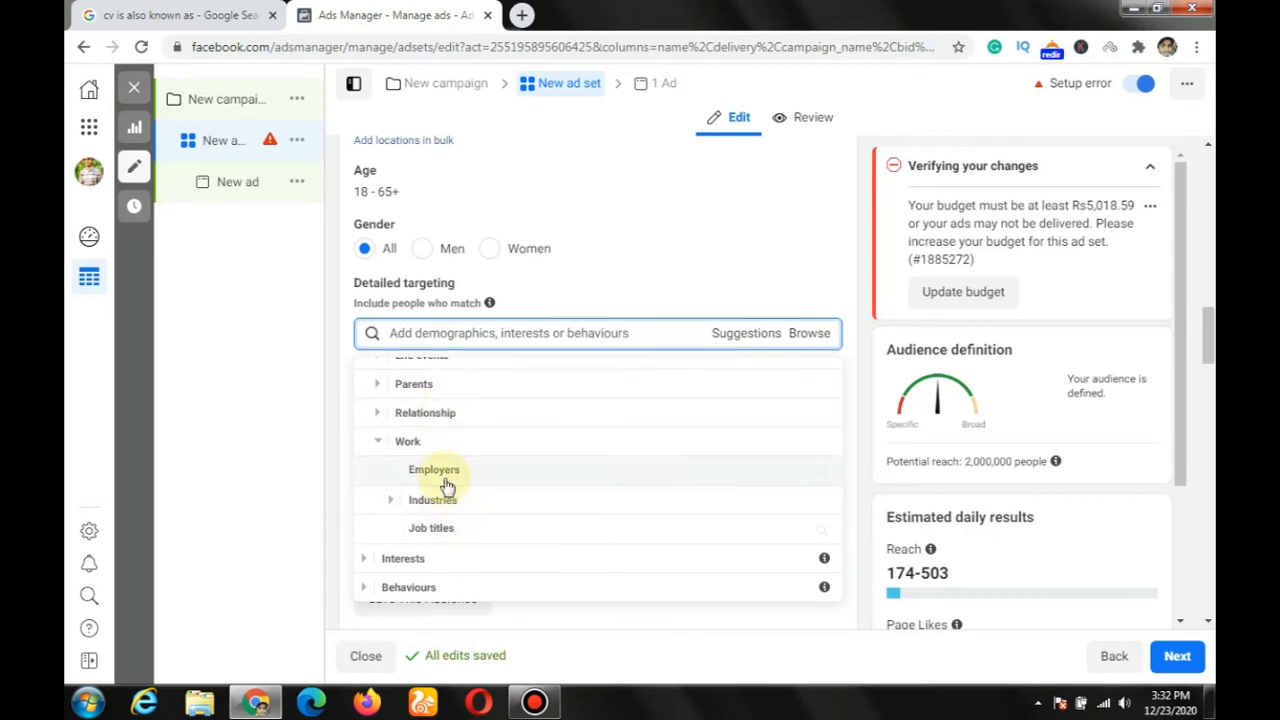
Step: Browse the Interests categories for detailed targeting and examine the Entertainment subcategories
{"action": "scroll", "coordinate": [447, 486], "scroll_direction": "down", "scroll_amount": 1}
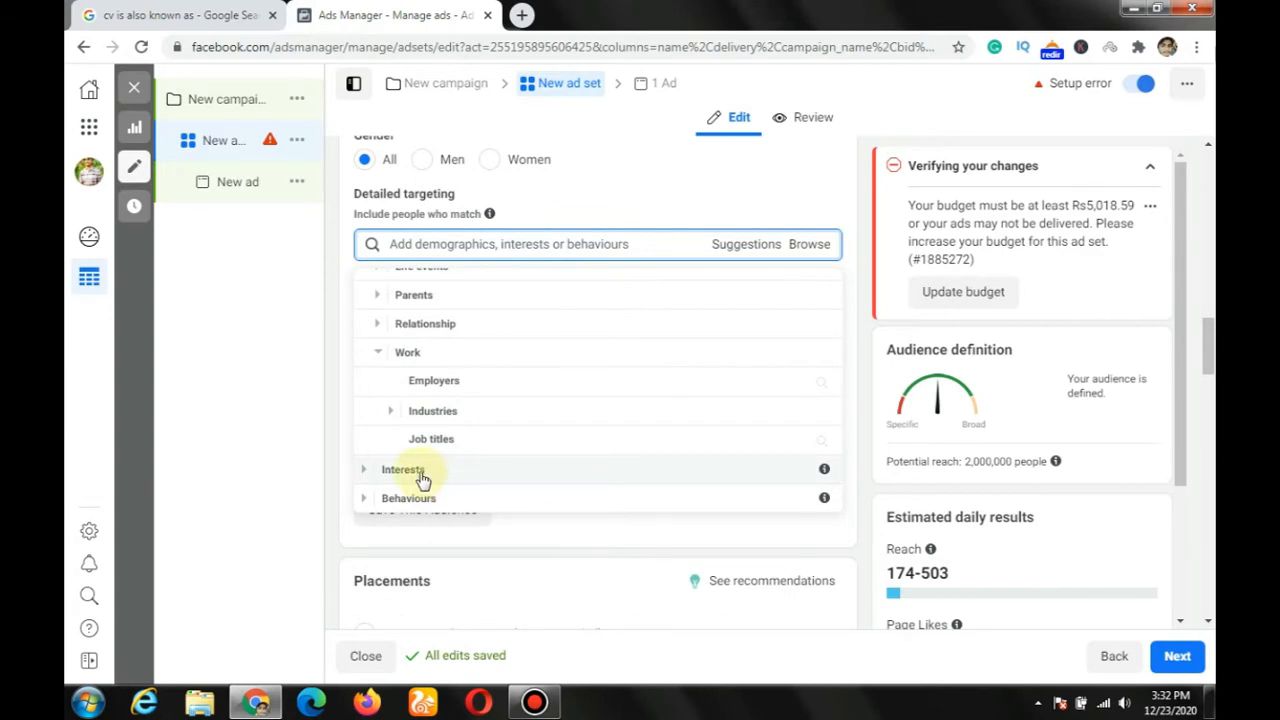
{"action": "left_click", "coordinate": [420, 474]}
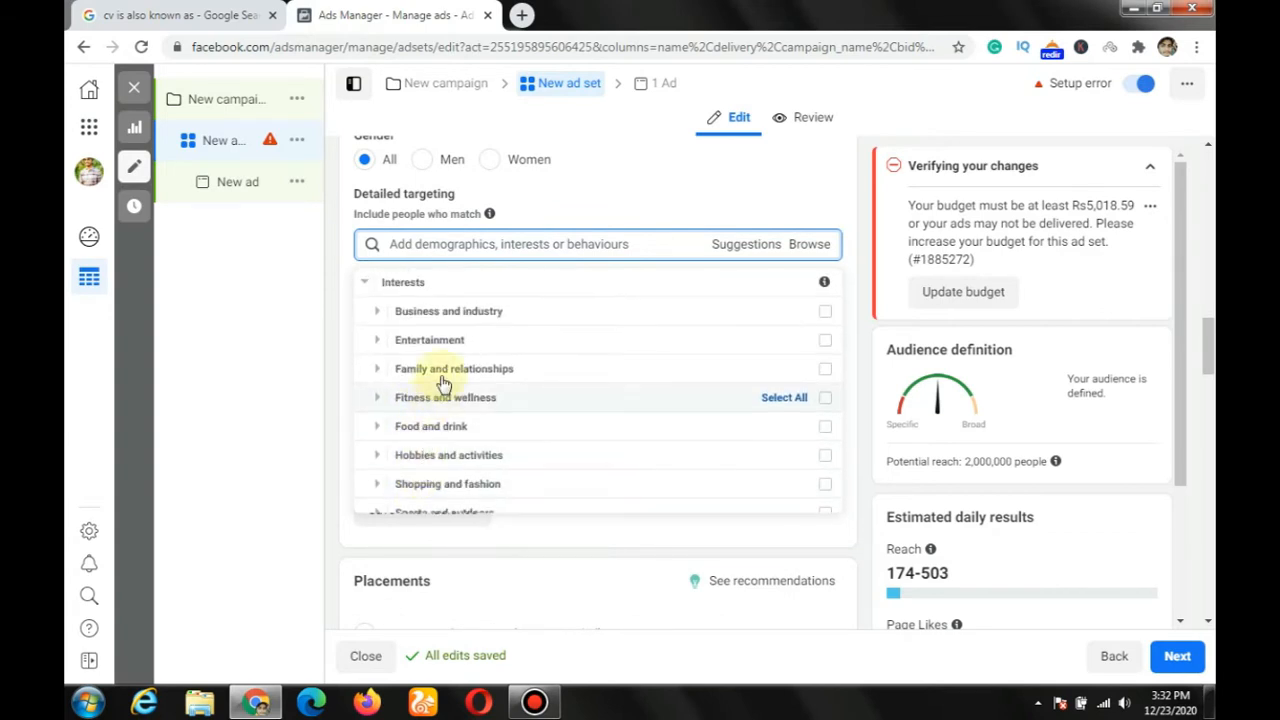
{"action": "scroll", "coordinate": [443, 383], "scroll_direction": "up", "scroll_amount": 1}
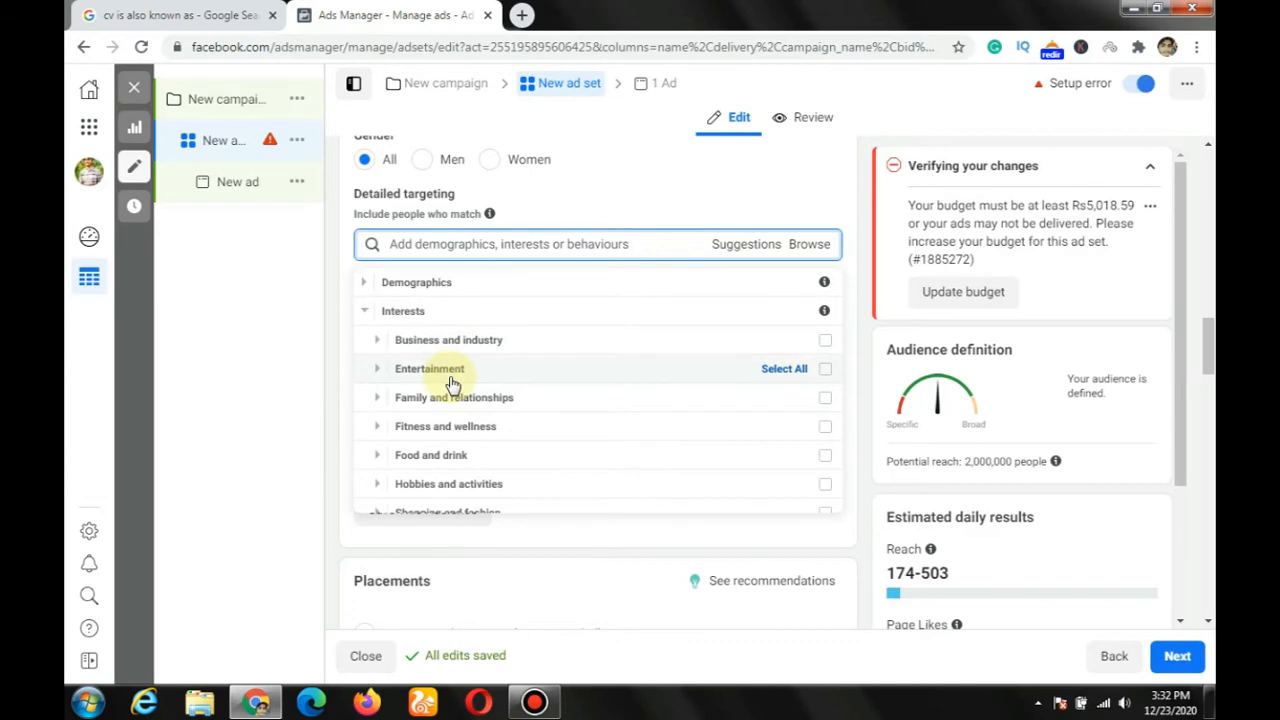
{"action": "left_click", "coordinate": [449, 373]}
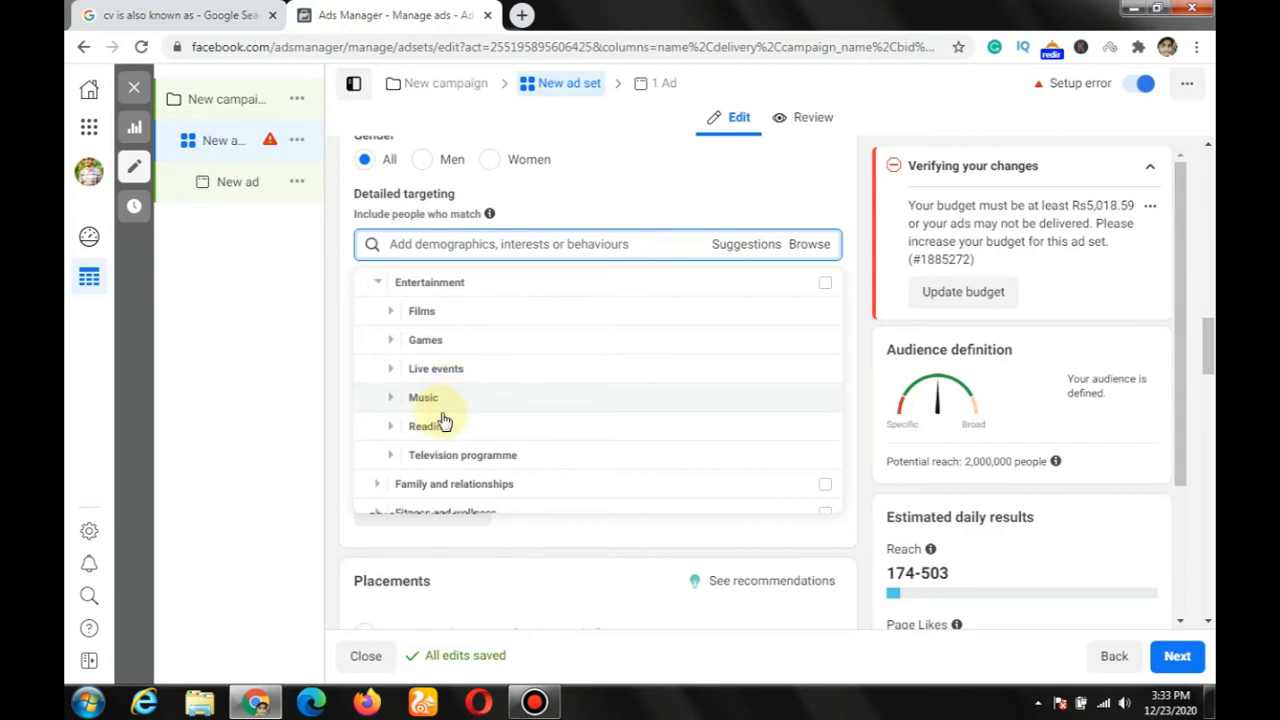
{"action": "scroll", "coordinate": [467, 430], "scroll_direction": "down", "scroll_amount": 1}
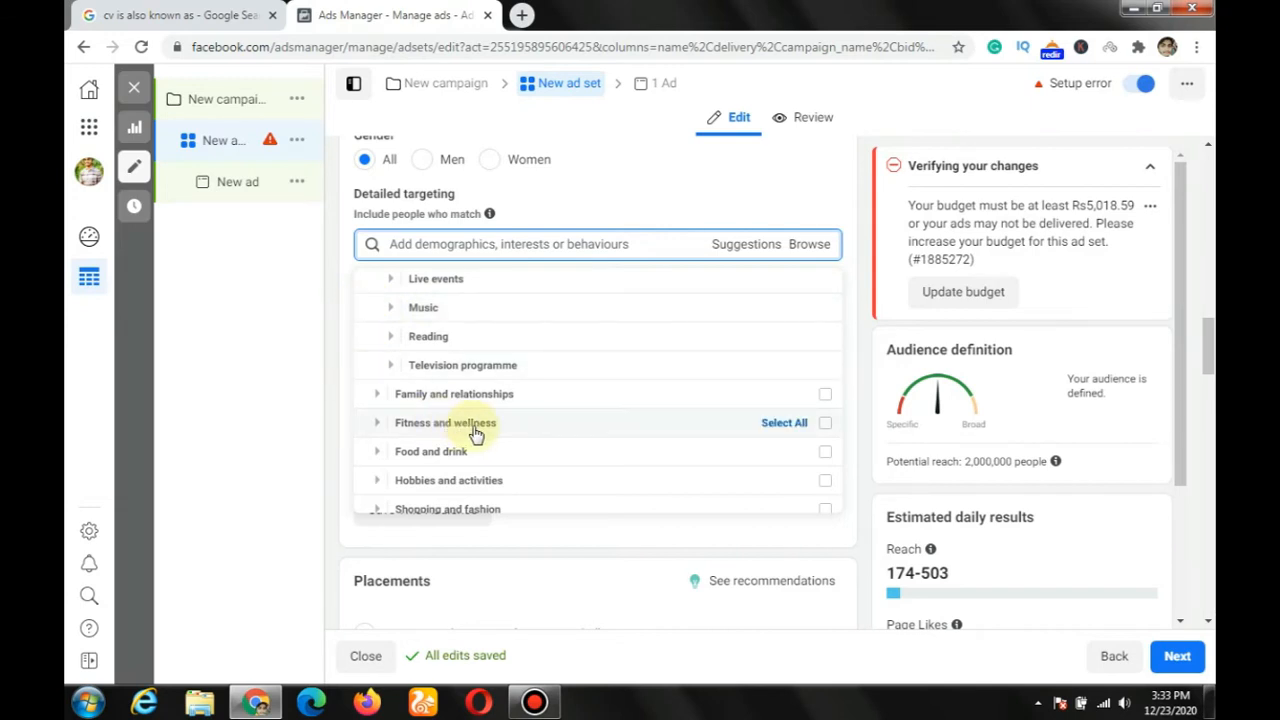
Step: Examine the Food and drink interests, including the options under Restaurants
{"action": "scroll", "coordinate": [474, 430], "scroll_direction": "down", "scroll_amount": 1}
{"action": "left_click", "coordinate": [458, 363]}
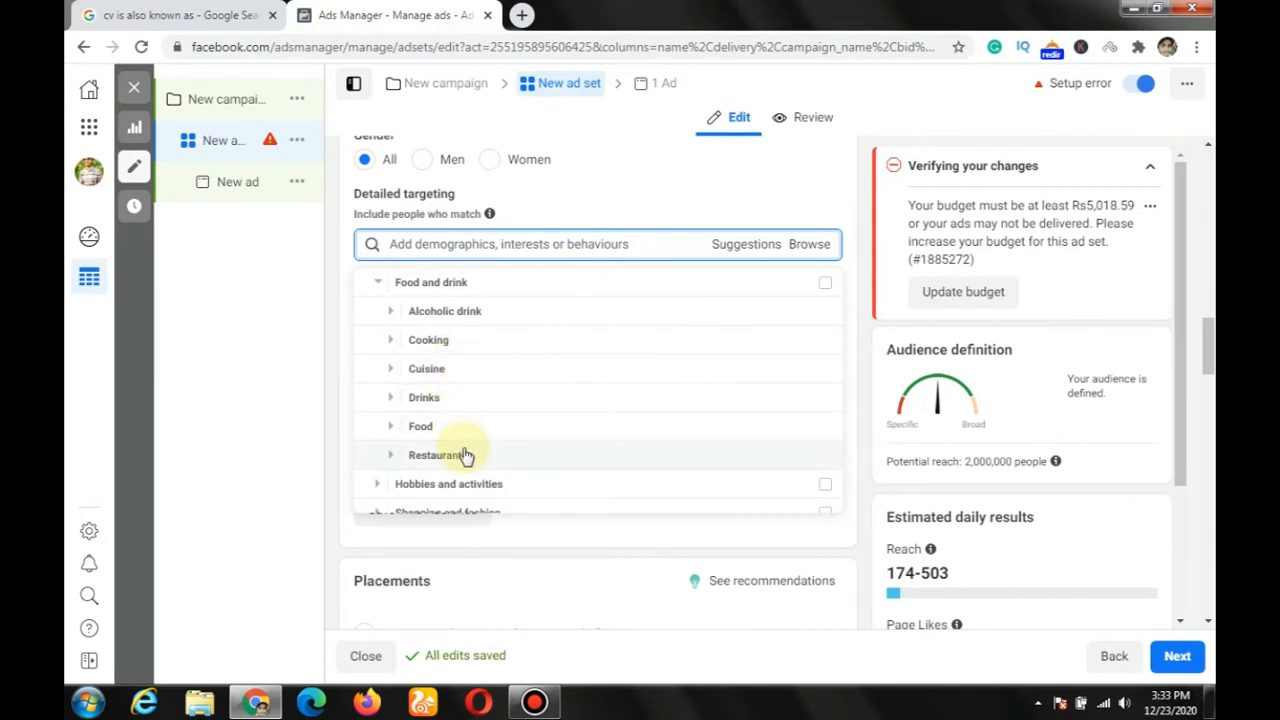
{"action": "left_click", "coordinate": [466, 455]}
{"action": "scroll", "coordinate": [466, 428], "scroll_direction": "down", "scroll_amount": 1}
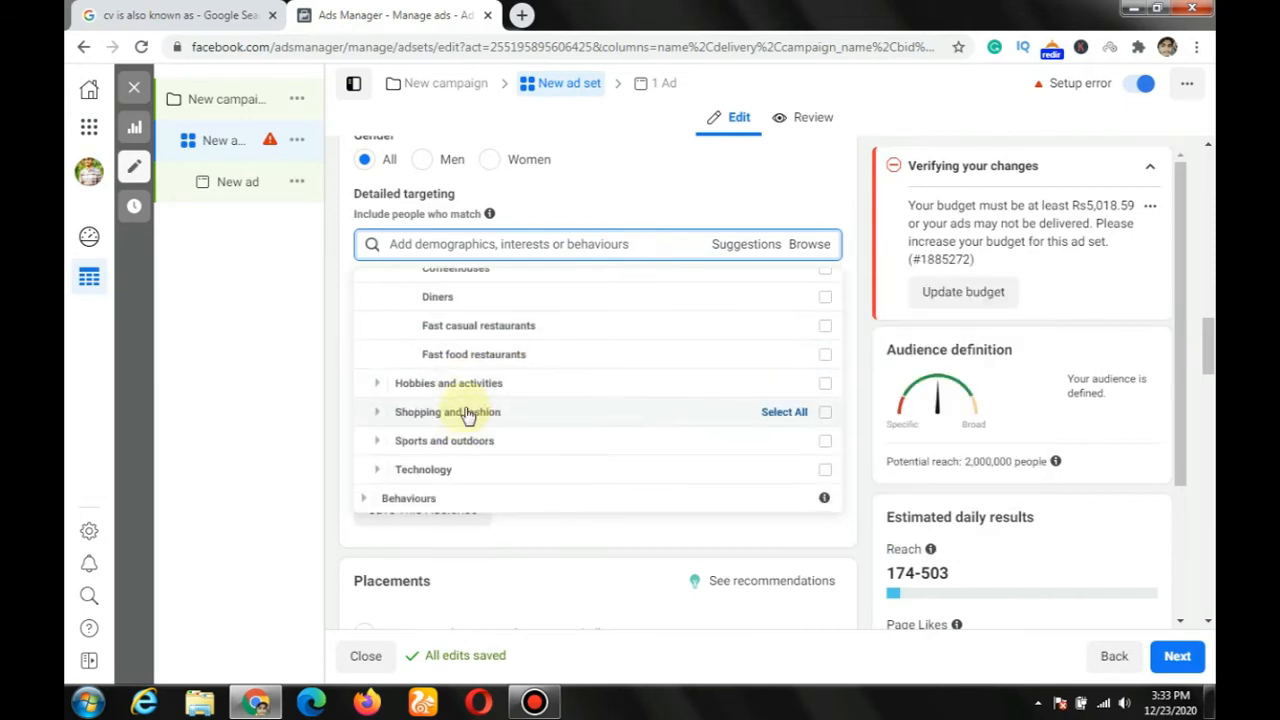
{"action": "scroll", "coordinate": [466, 416], "scroll_direction": "up", "scroll_amount": 2}
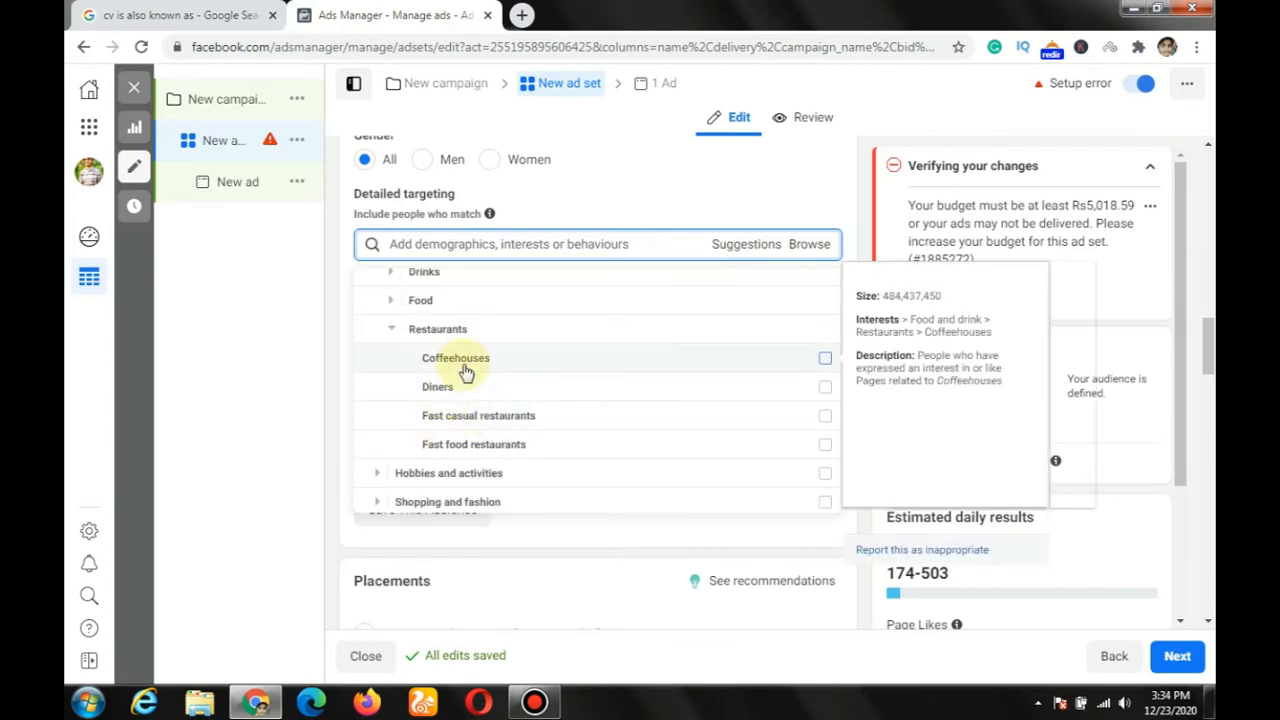
{"action": "scroll", "coordinate": [466, 371], "scroll_direction": "up", "scroll_amount": 2}
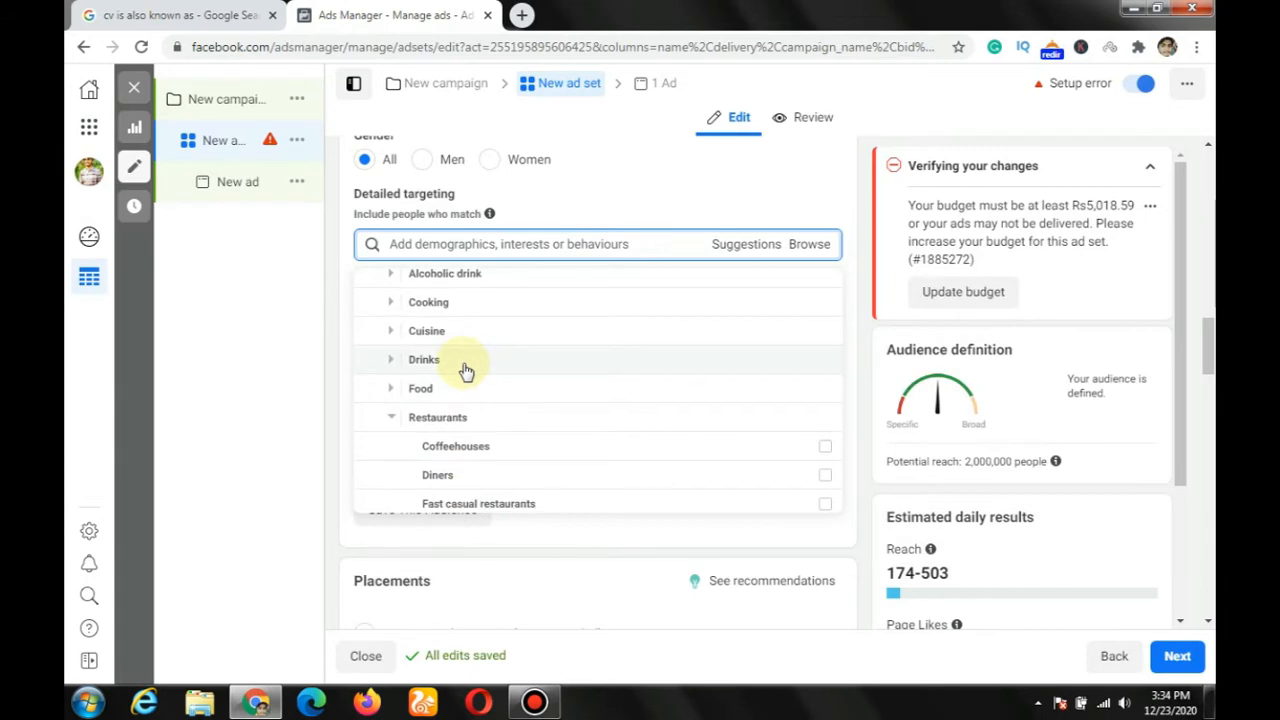
Step: Browse the Behaviours categories for detailed targeting and expand the Anniversary category
{"action": "scroll", "coordinate": [466, 371], "scroll_direction": "down", "scroll_amount": 4}
{"action": "scroll", "coordinate": [463, 374], "scroll_direction": "down", "scroll_amount": 2}
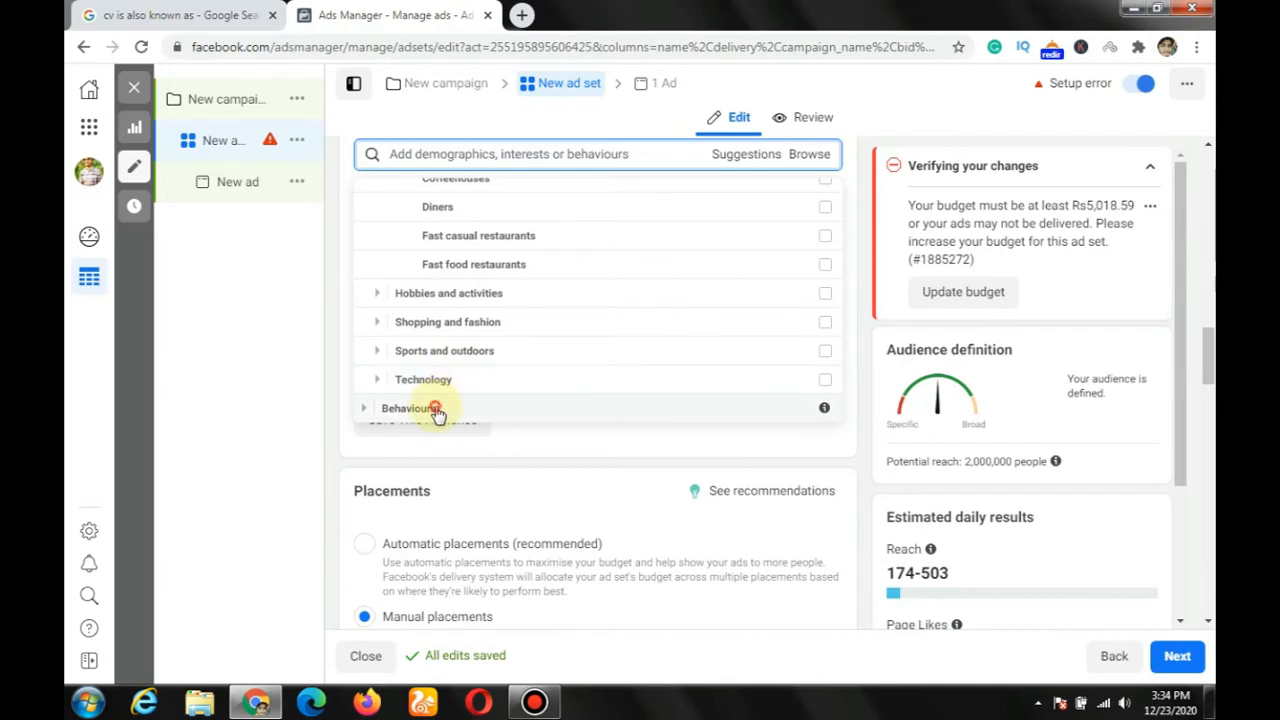
{"action": "left_click", "coordinate": [434, 408]}
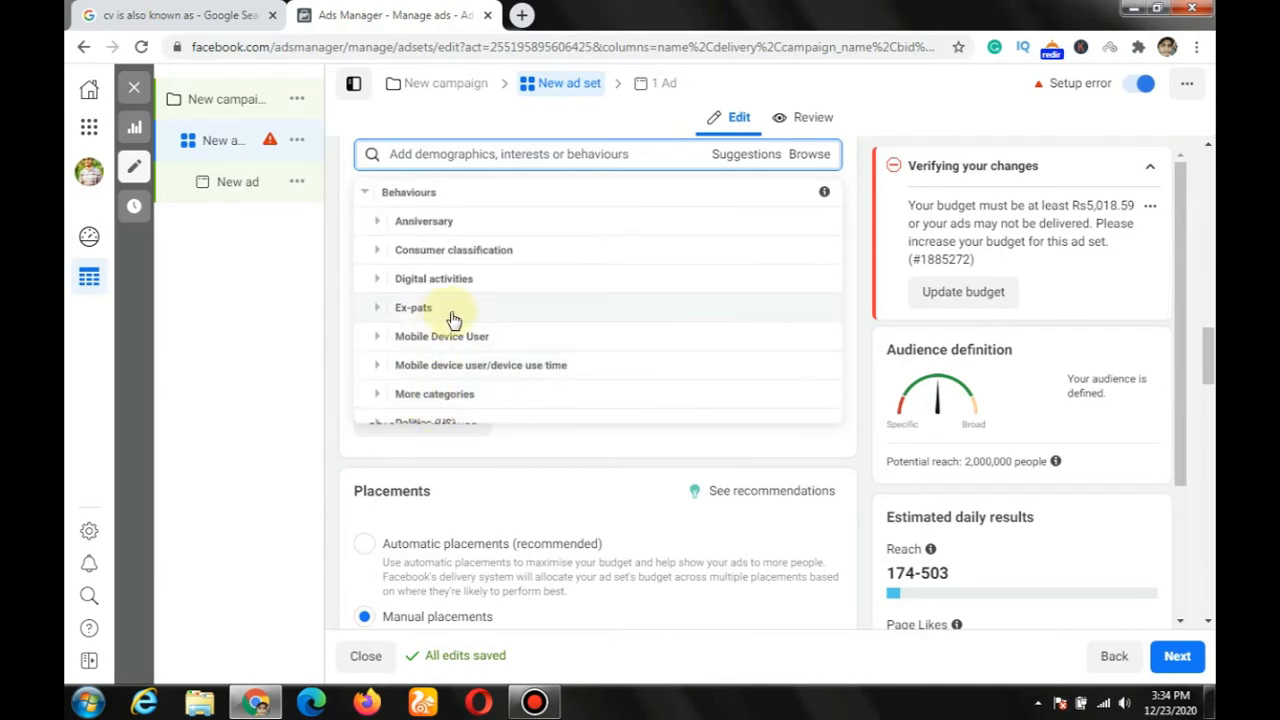
{"action": "scroll", "coordinate": [452, 318], "scroll_direction": "up", "scroll_amount": 1}
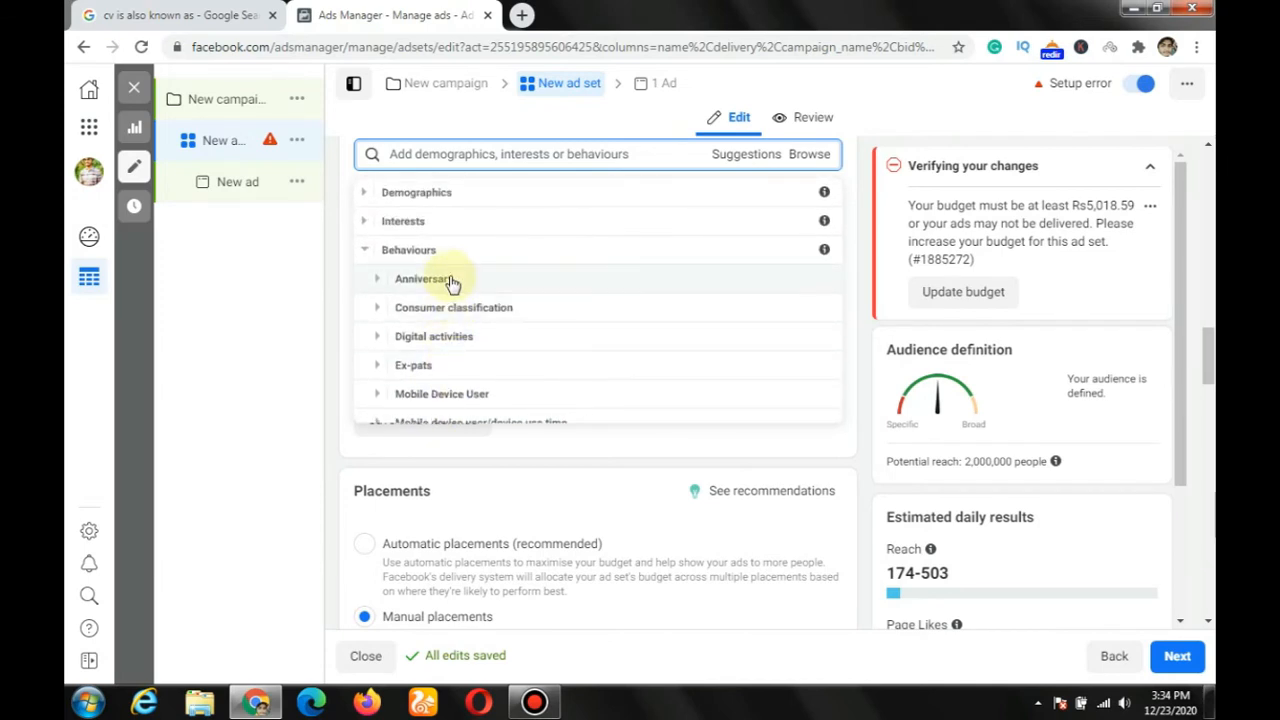
{"action": "left_click", "coordinate": [450, 281]}
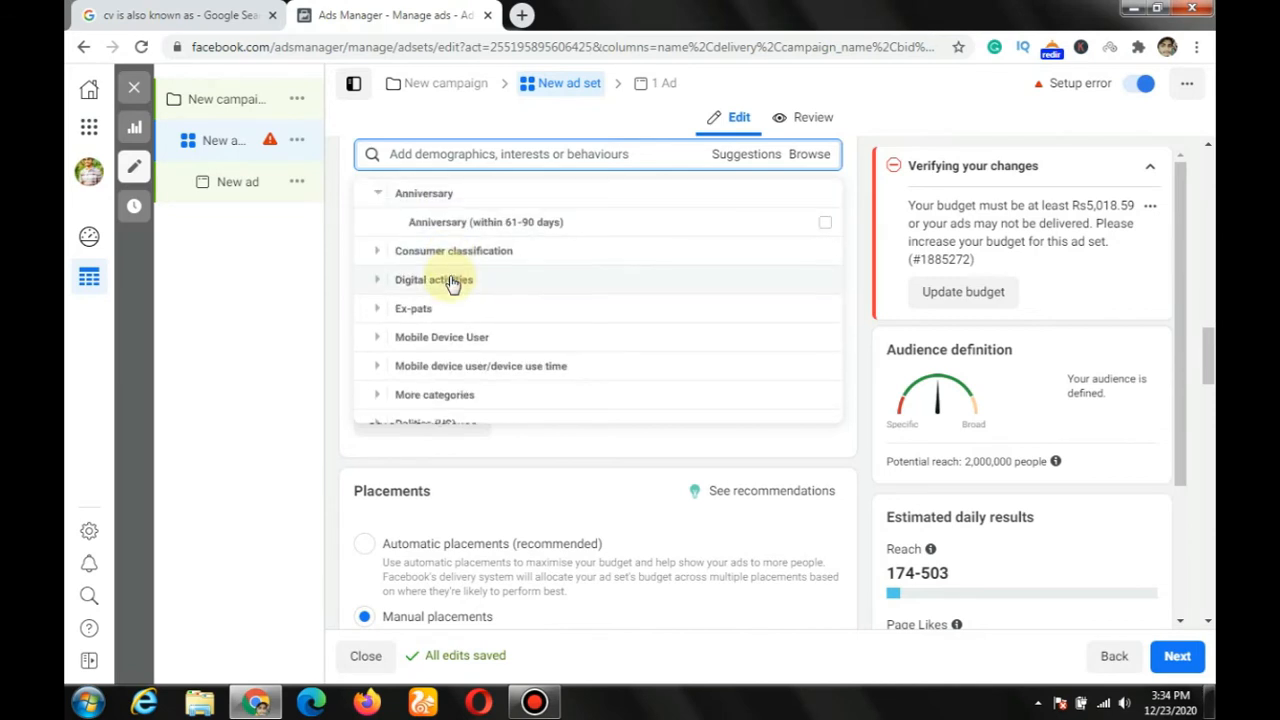
Step: Expand the Consumer classification behaviours and examine the options under Pakistan for mid- and high-value goods
{"action": "scroll", "coordinate": [452, 285], "scroll_direction": "up", "scroll_amount": 1}
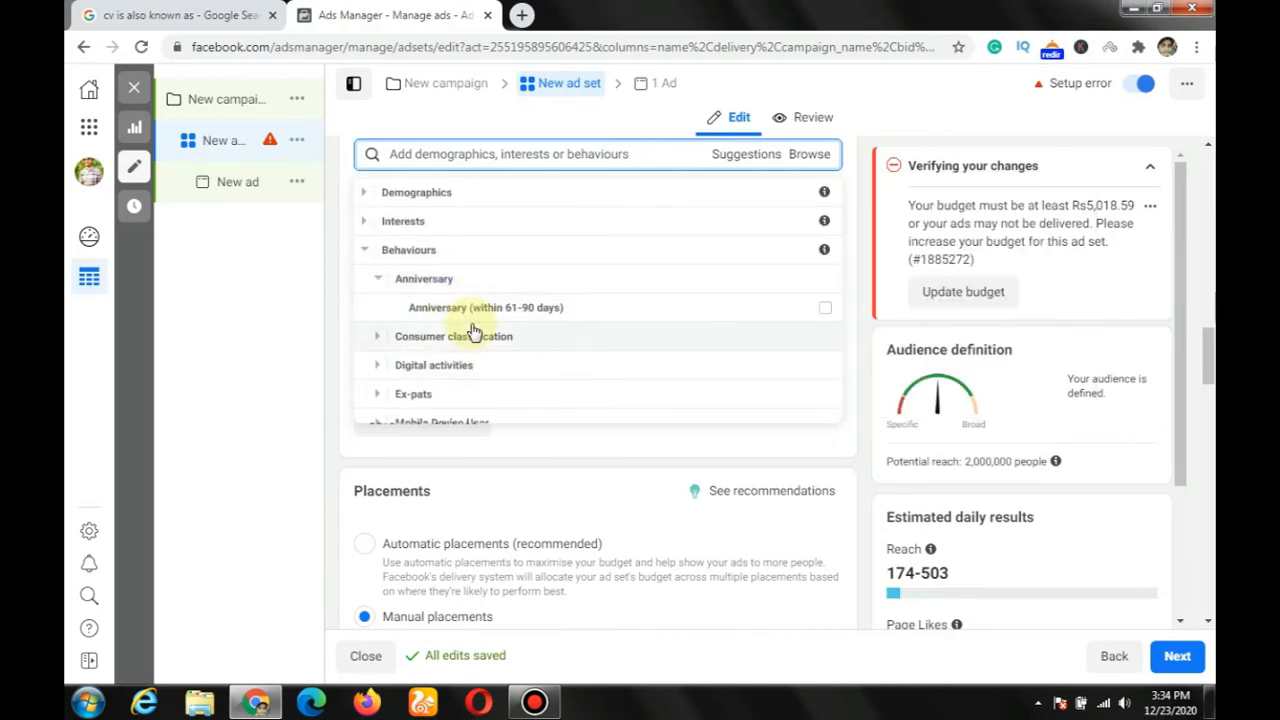
{"action": "mouse_move", "coordinate": [497, 318]}
{"action": "left_click", "coordinate": [475, 345]}
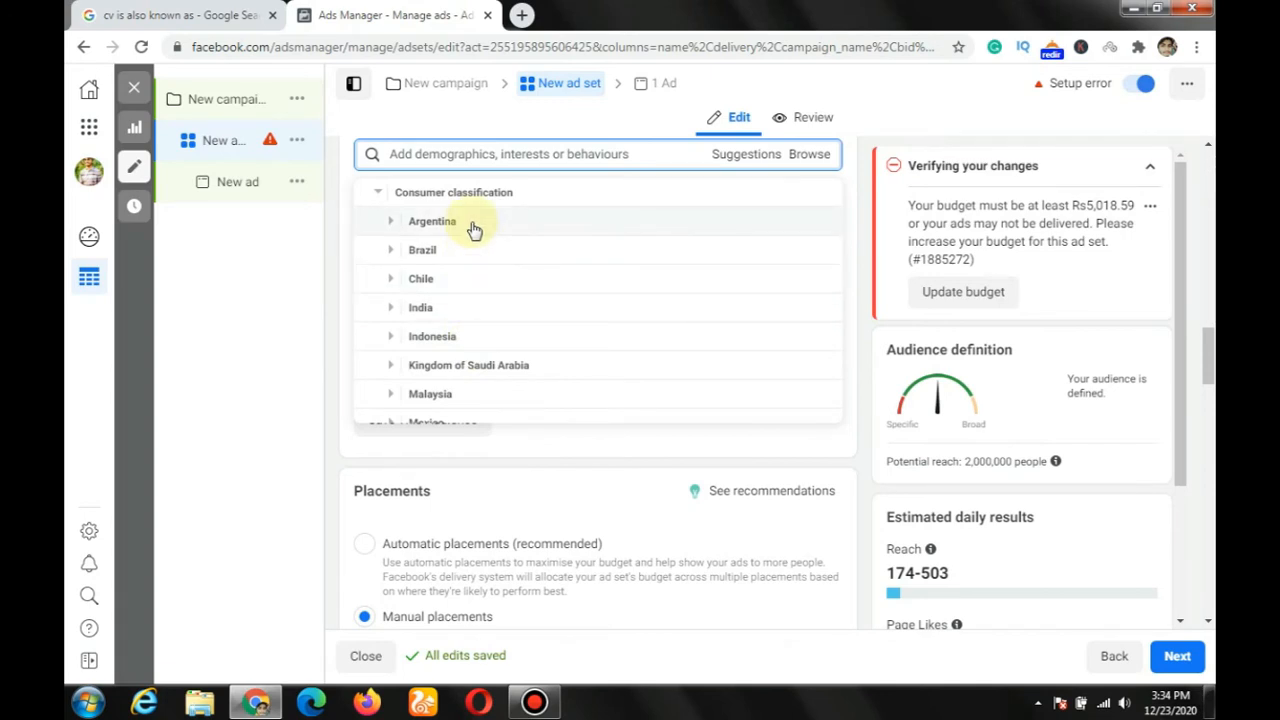
{"action": "scroll", "coordinate": [458, 341], "scroll_direction": "down", "scroll_amount": 1}
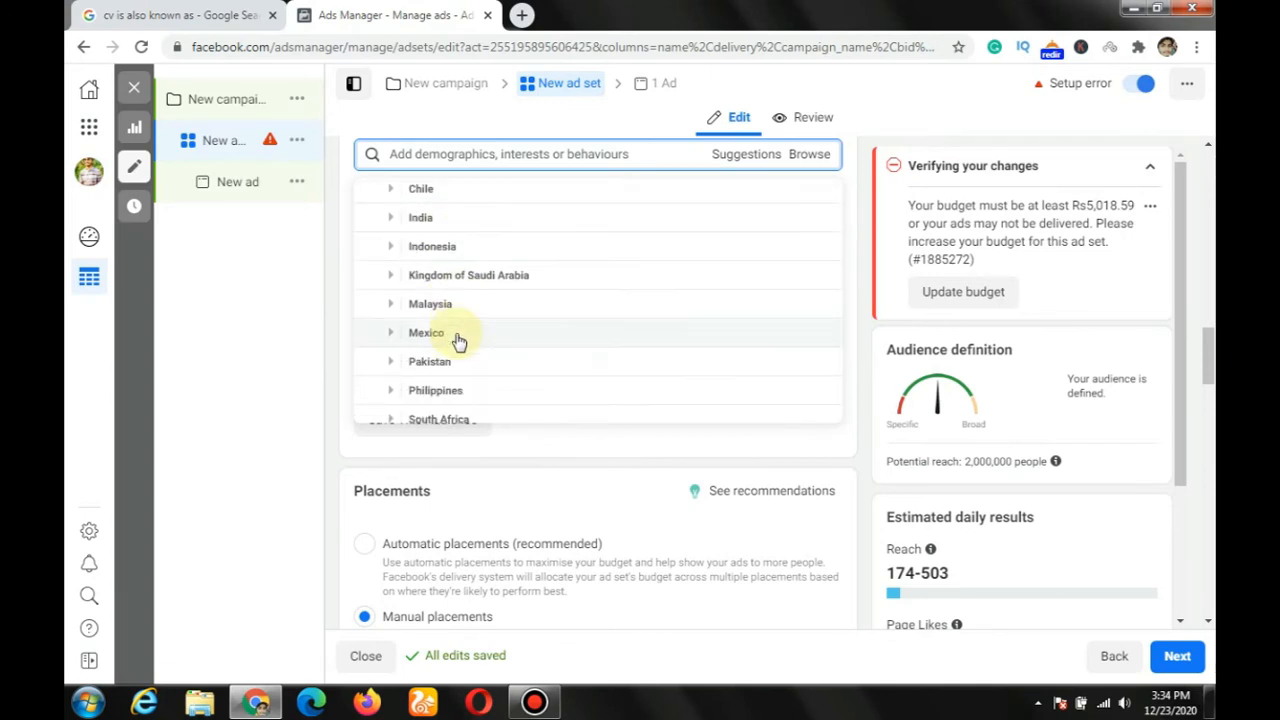
{"action": "scroll", "coordinate": [458, 341], "scroll_direction": "down", "scroll_amount": 1}
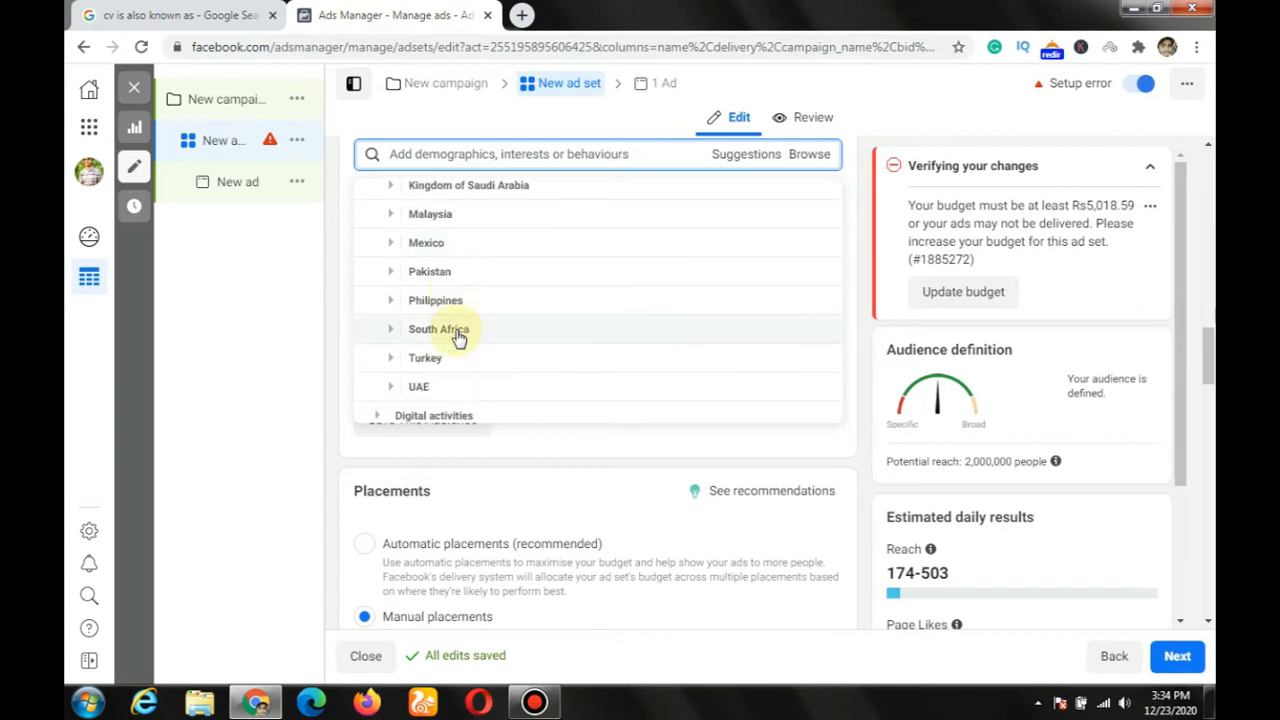
{"action": "left_click", "coordinate": [453, 271]}
{"action": "scroll", "coordinate": [455, 273], "scroll_direction": "down", "scroll_amount": 1}
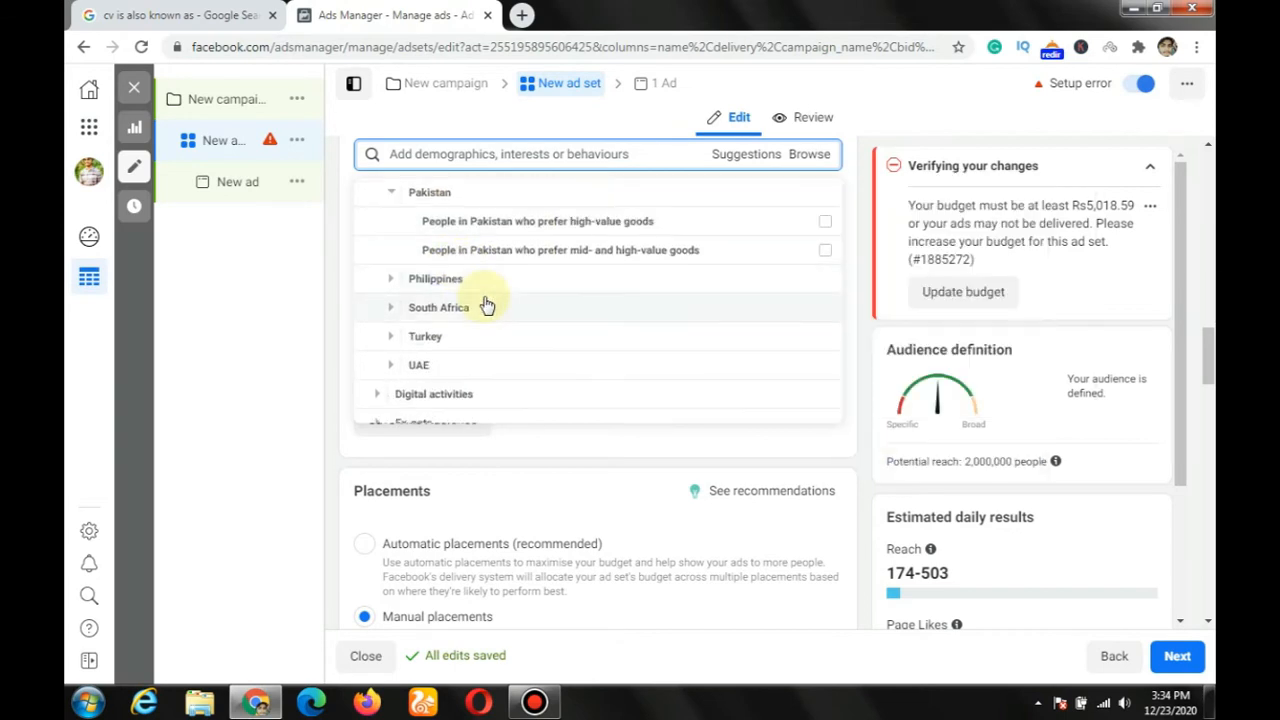
{"action": "mouse_move", "coordinate": [510, 238]}
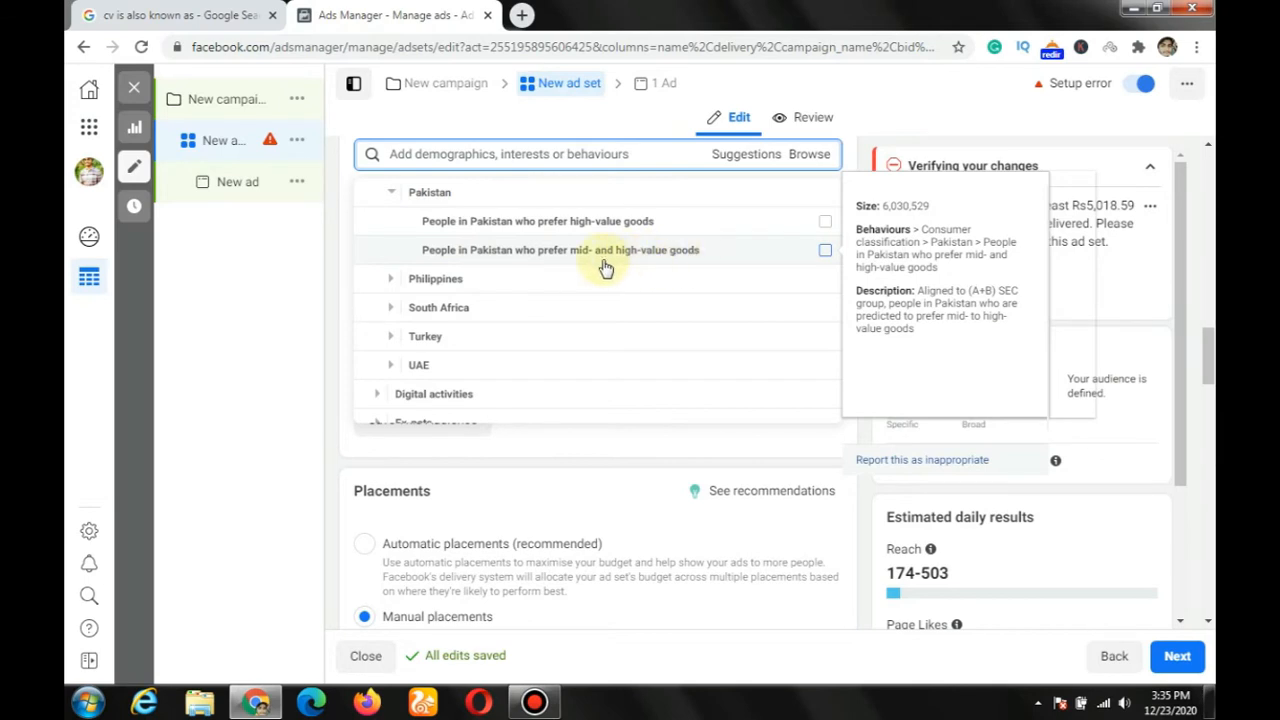
Step: Browse the remaining Behaviours categories and examine the options under Politics (US)
{"action": "scroll", "coordinate": [537, 316], "scroll_direction": "down", "scroll_amount": 2}
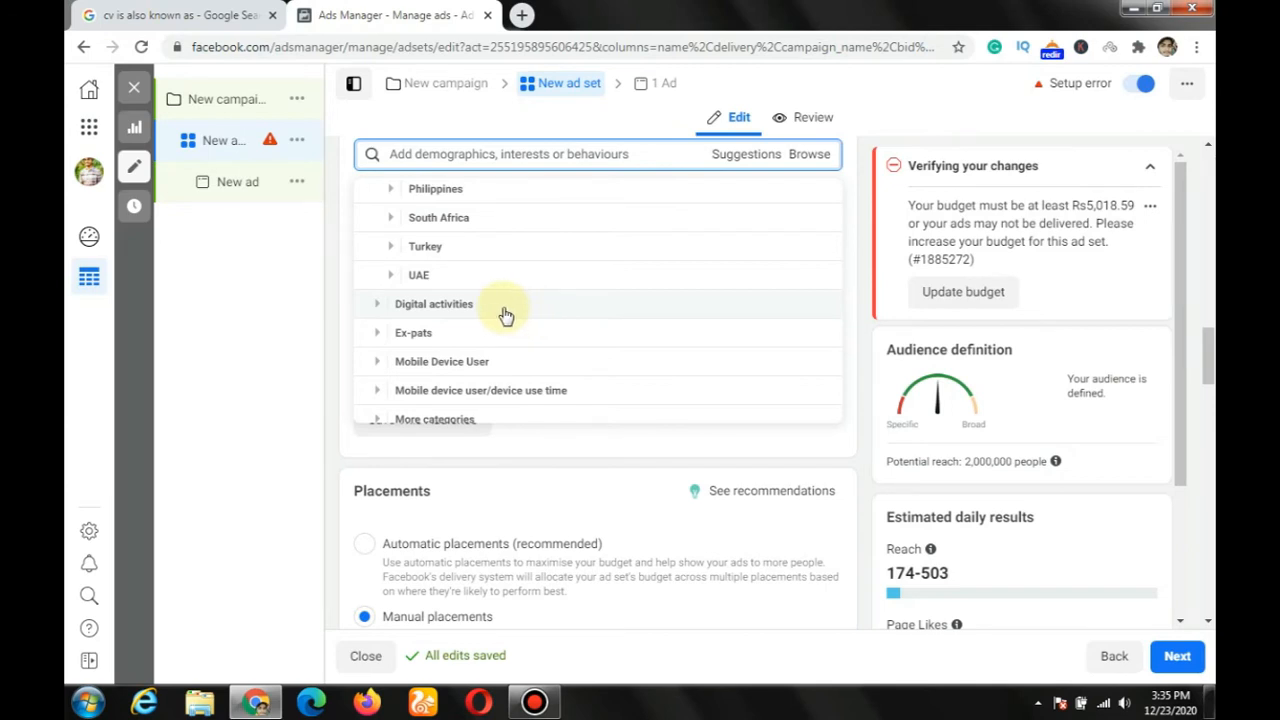
{"action": "scroll", "coordinate": [505, 315], "scroll_direction": "down", "scroll_amount": 3}
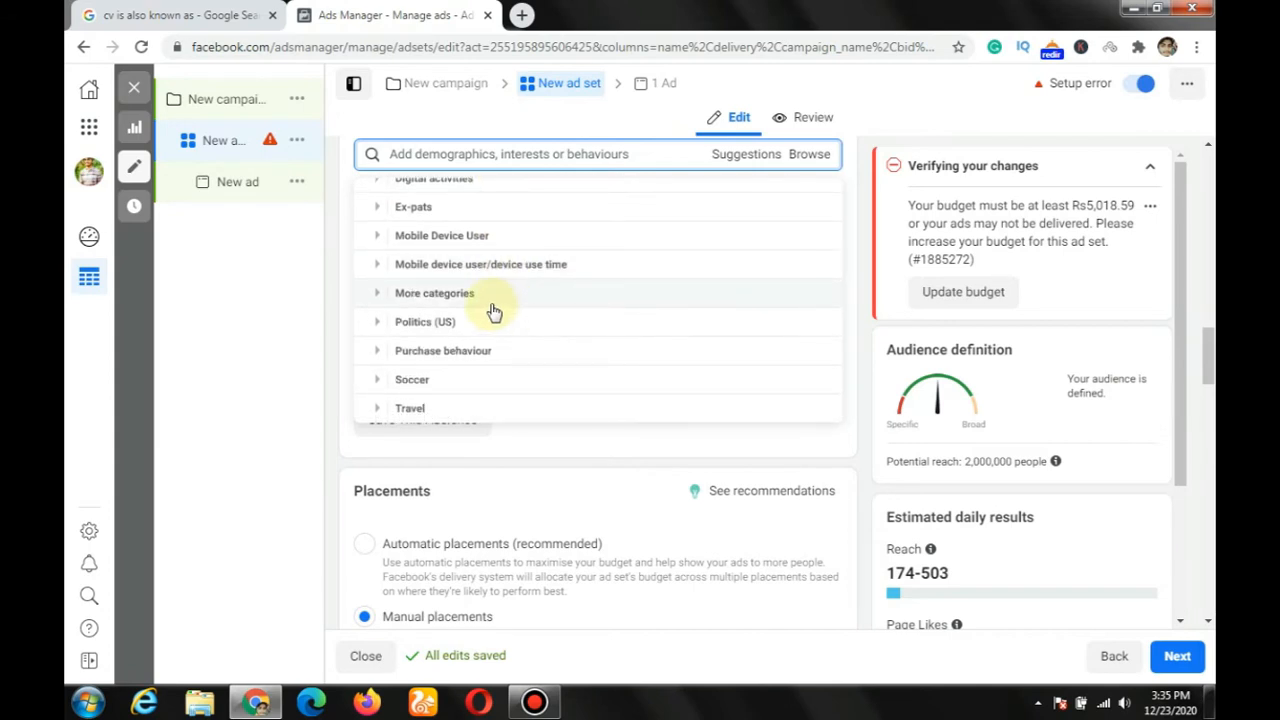
{"action": "left_click", "coordinate": [492, 329]}
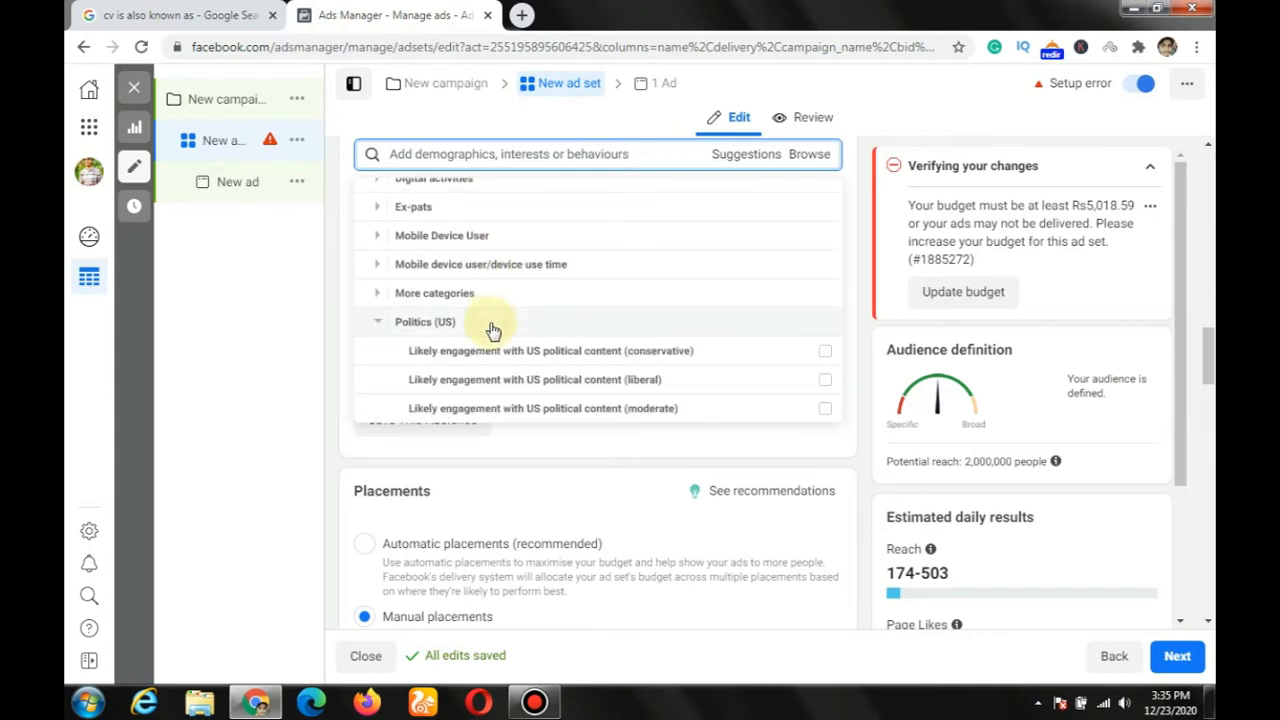
{"action": "scroll", "coordinate": [492, 329], "scroll_direction": "down", "scroll_amount": 1}
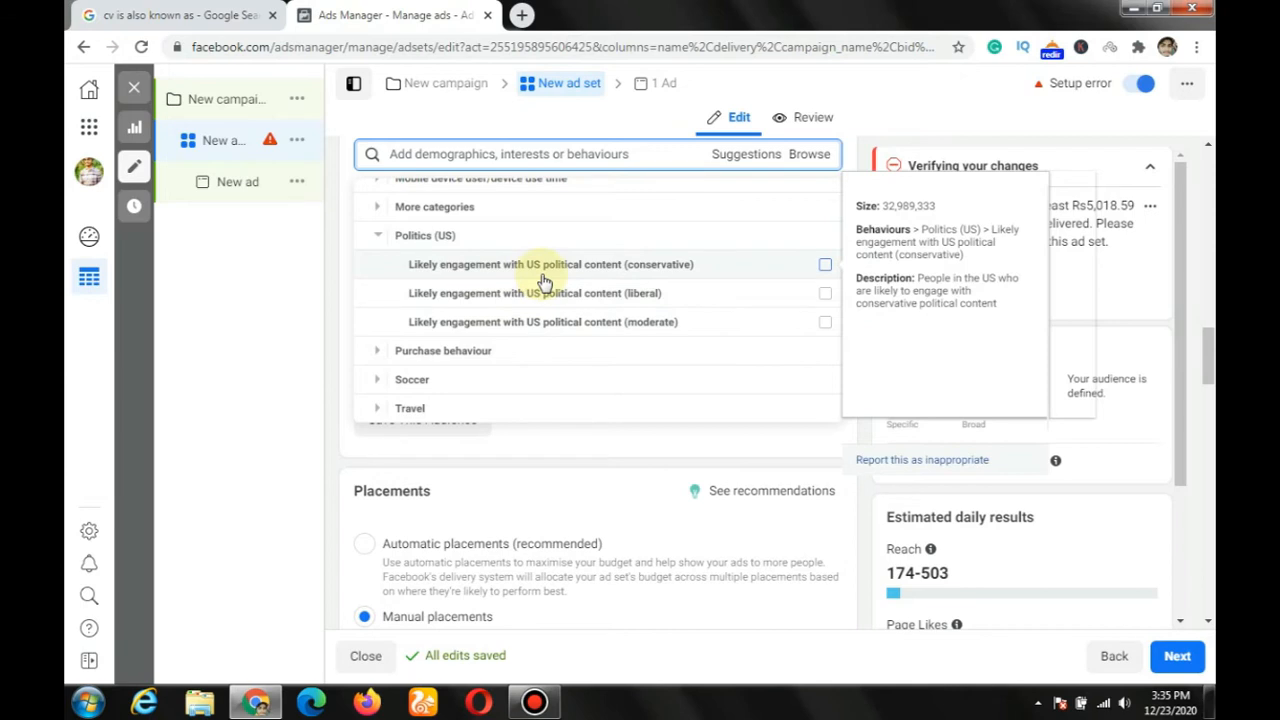
{"action": "scroll", "coordinate": [490, 345], "scroll_direction": "down", "scroll_amount": 1}
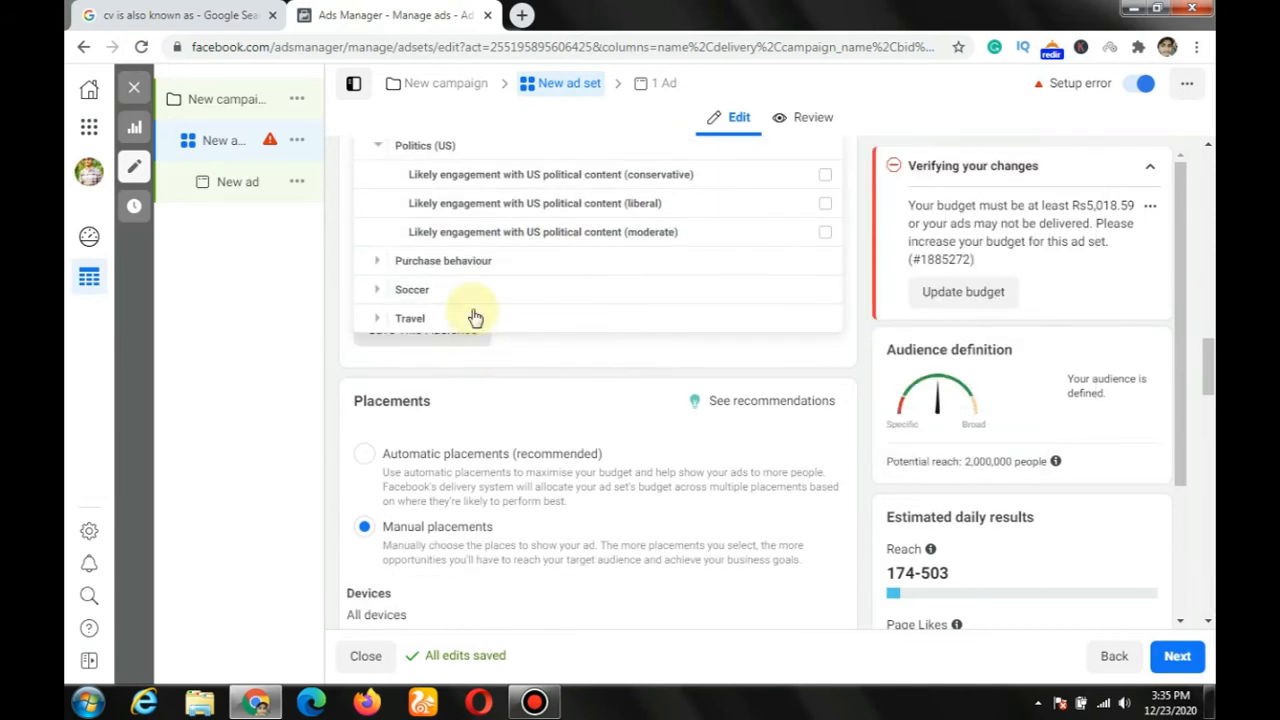
Step: Examine the Purchase behaviour and Travel options, and close the detailed targeting list without choosing any
{"action": "left_click", "coordinate": [471, 261]}
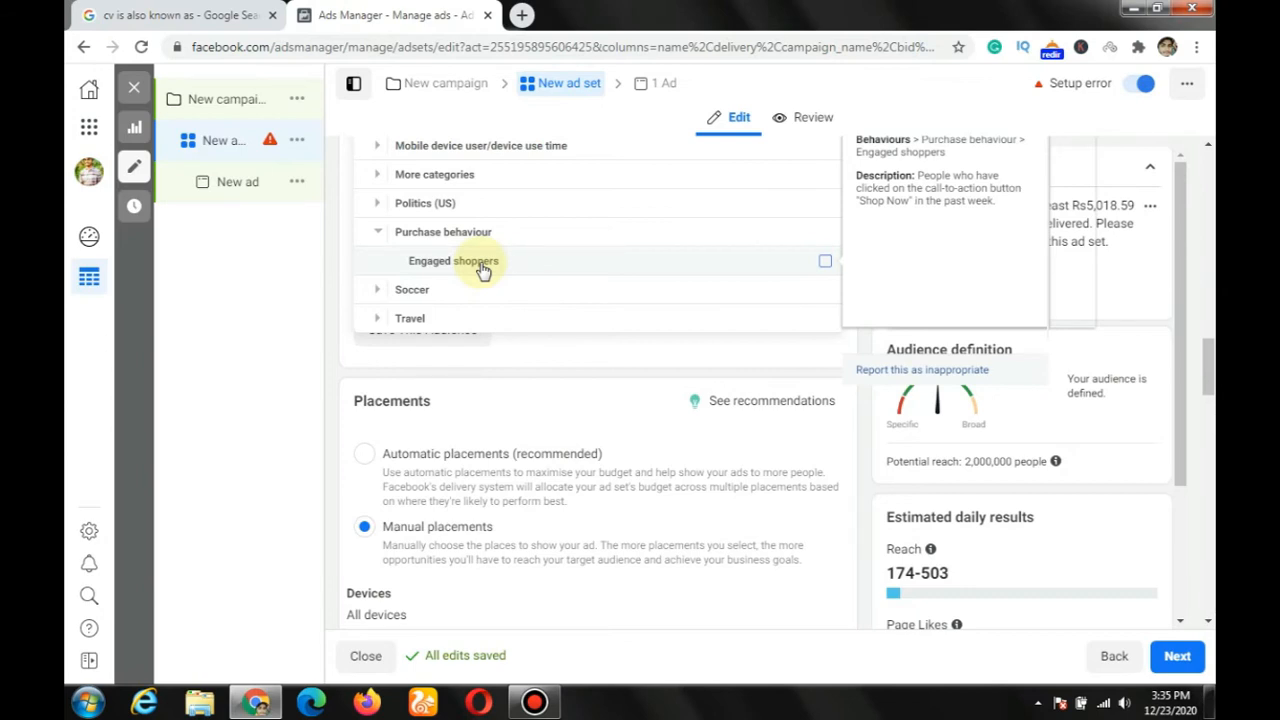
{"action": "left_click", "coordinate": [419, 322]}
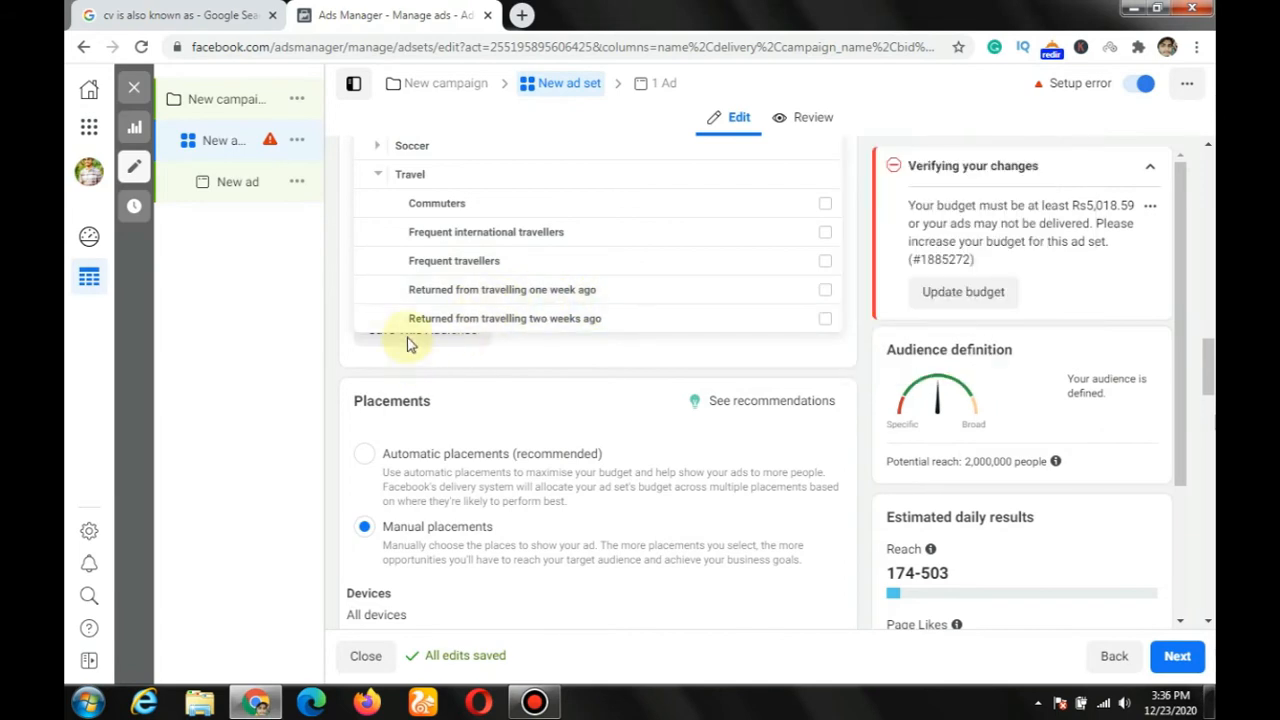
{"action": "left_click", "coordinate": [343, 352]}
{"action": "scroll", "coordinate": [343, 358], "scroll_direction": "up", "scroll_amount": 1}
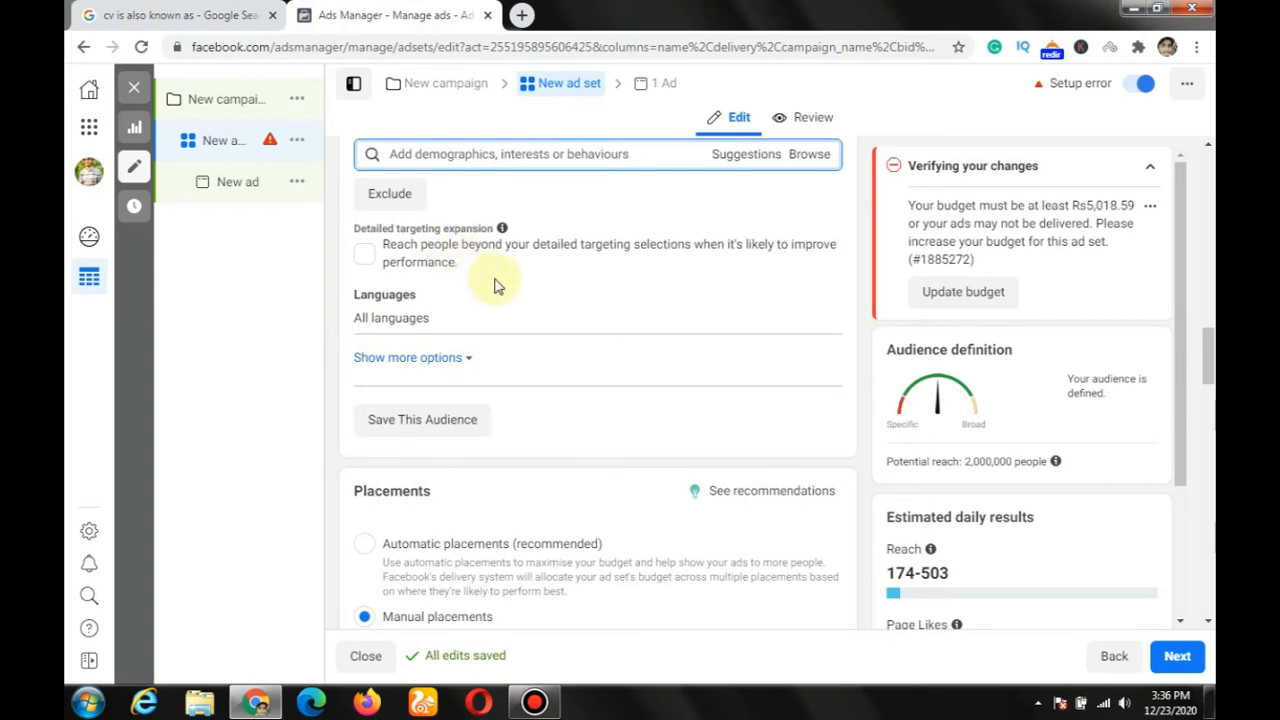
Step: Review the age, gender and detailed targeting settings, and open the audience's Languages setting for editing
{"action": "scroll", "coordinate": [494, 285], "scroll_direction": "up", "scroll_amount": 1}
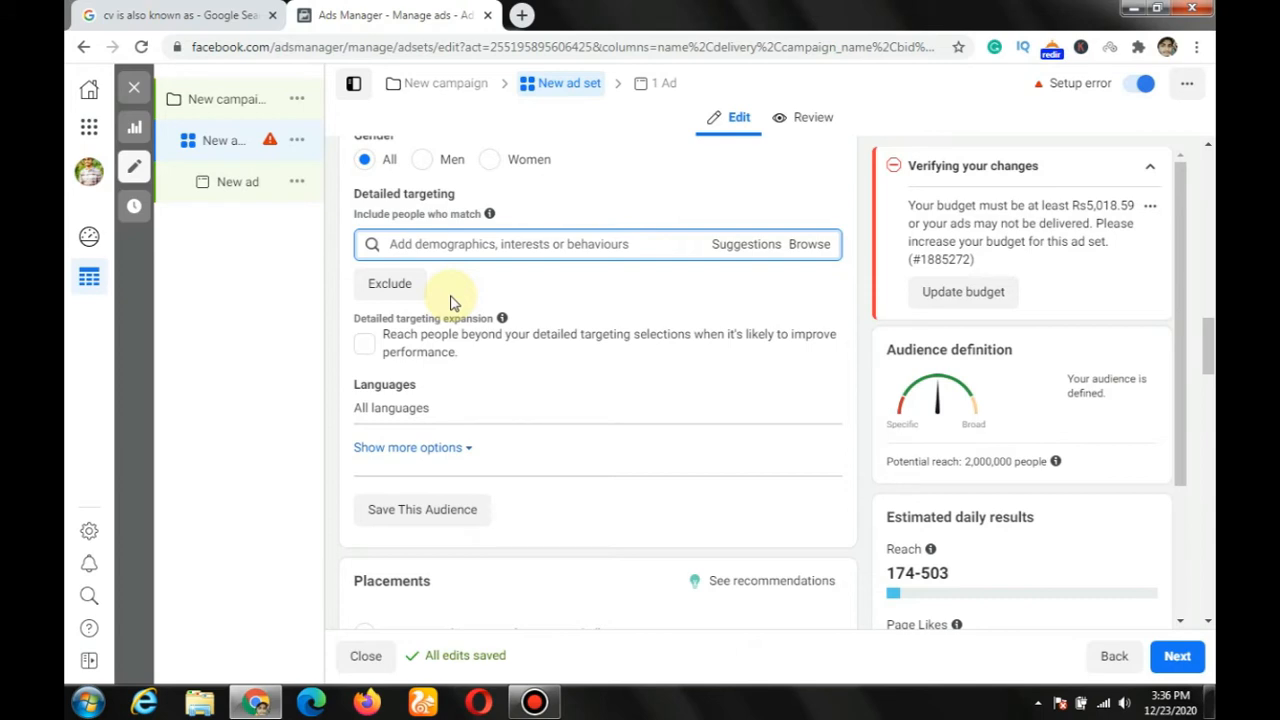
{"action": "scroll", "coordinate": [450, 302], "scroll_direction": "up", "scroll_amount": 1}
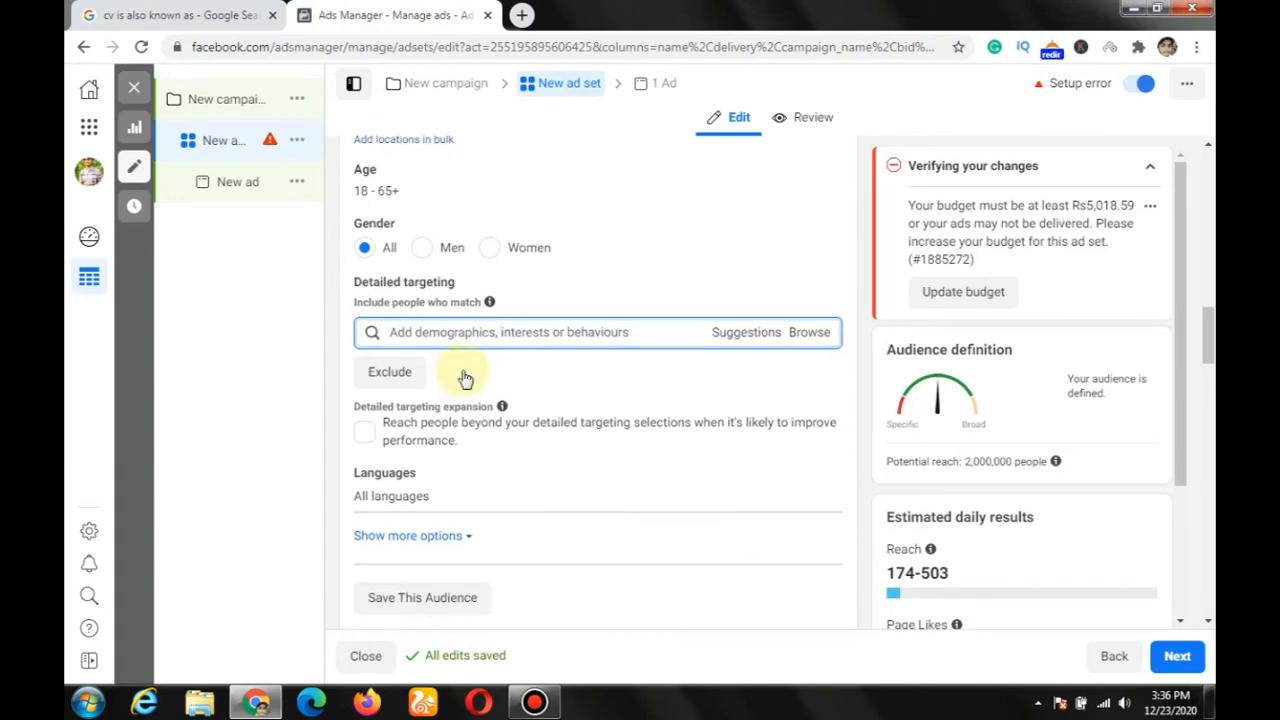
{"action": "scroll", "coordinate": [450, 390], "scroll_direction": "down", "scroll_amount": 1}
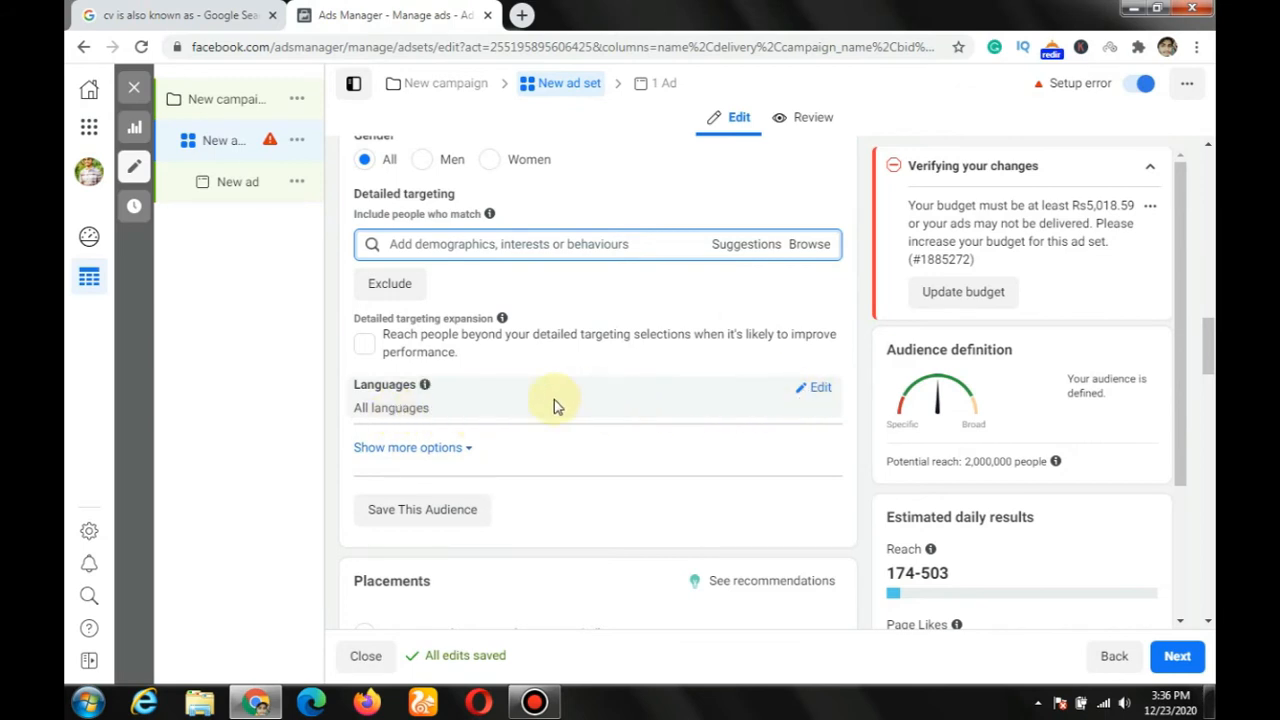
{"action": "left_click", "coordinate": [820, 389]}
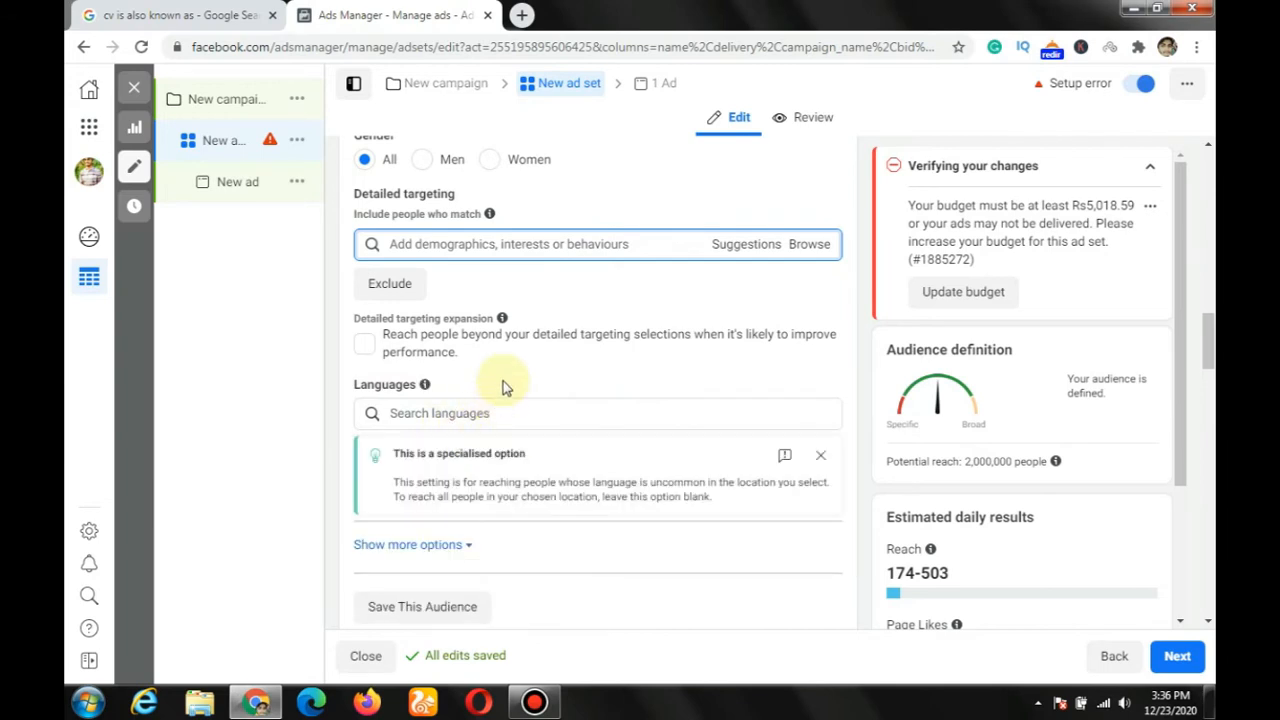
Step: Show the additional audience options and examine the available Connections types for Pages, apps and events
{"action": "scroll", "coordinate": [447, 468], "scroll_direction": "down", "scroll_amount": 2}
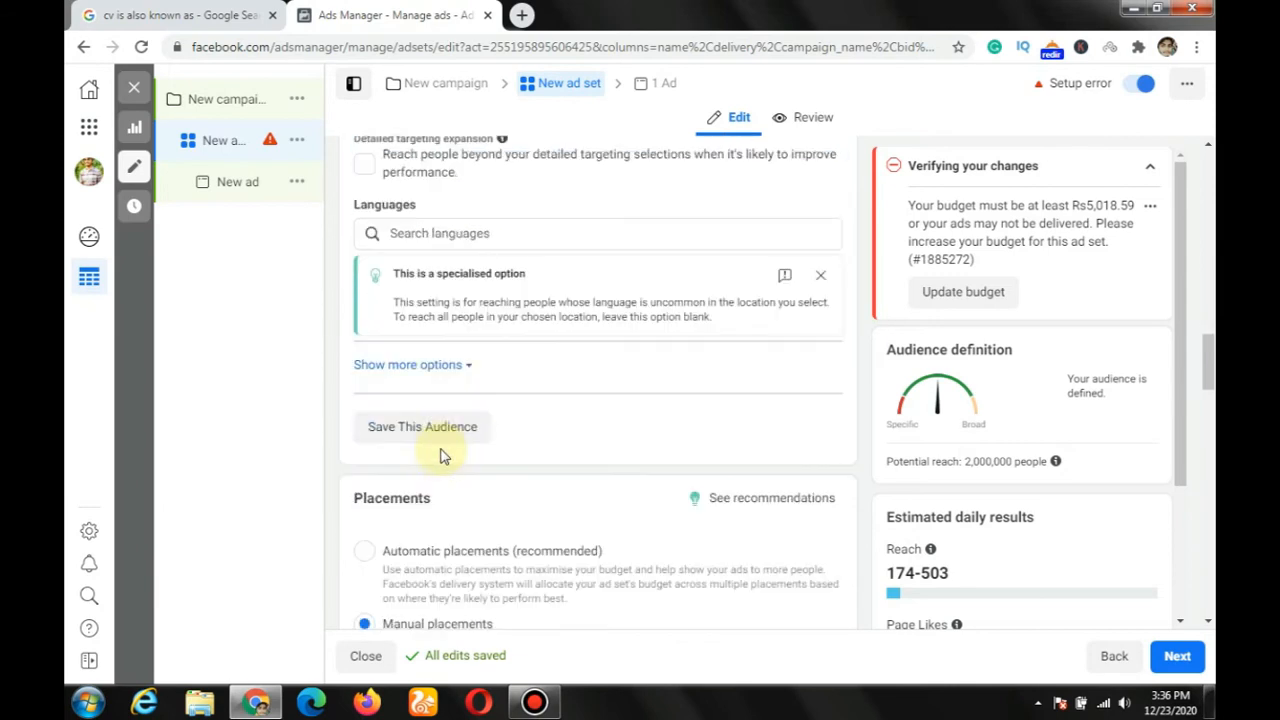
{"action": "left_click", "coordinate": [440, 367]}
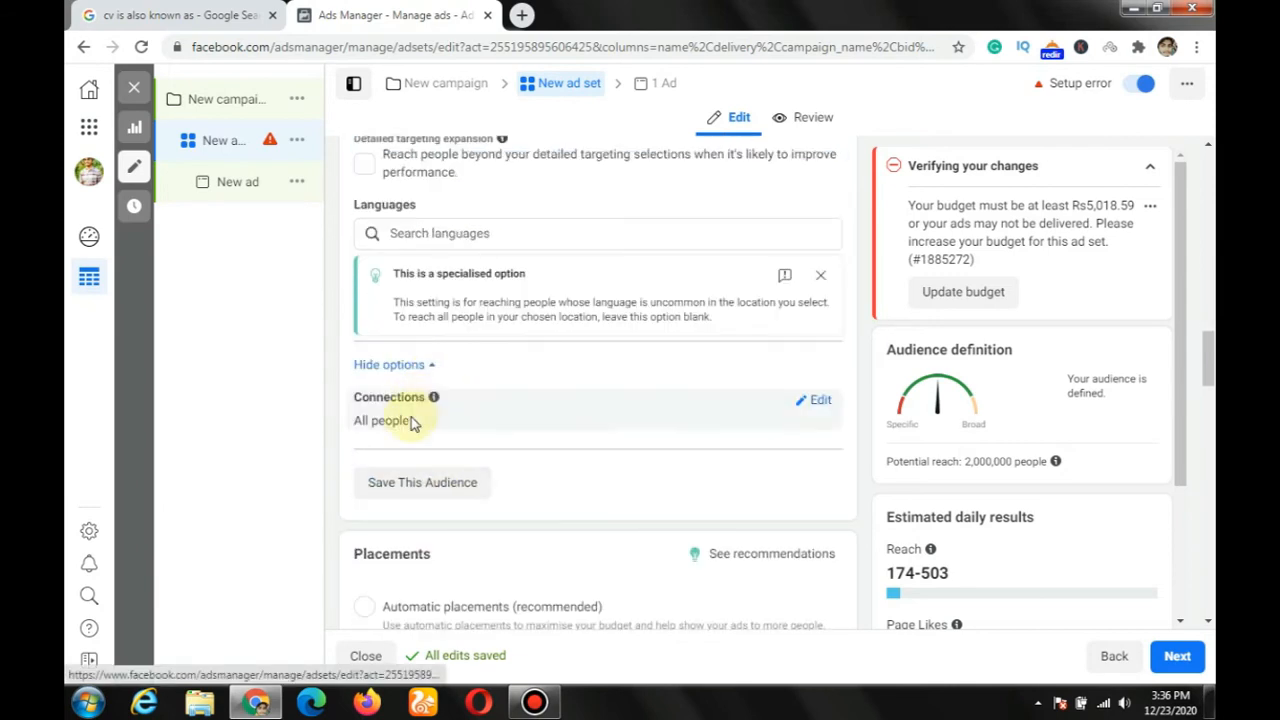
{"action": "left_click", "coordinate": [816, 402]}
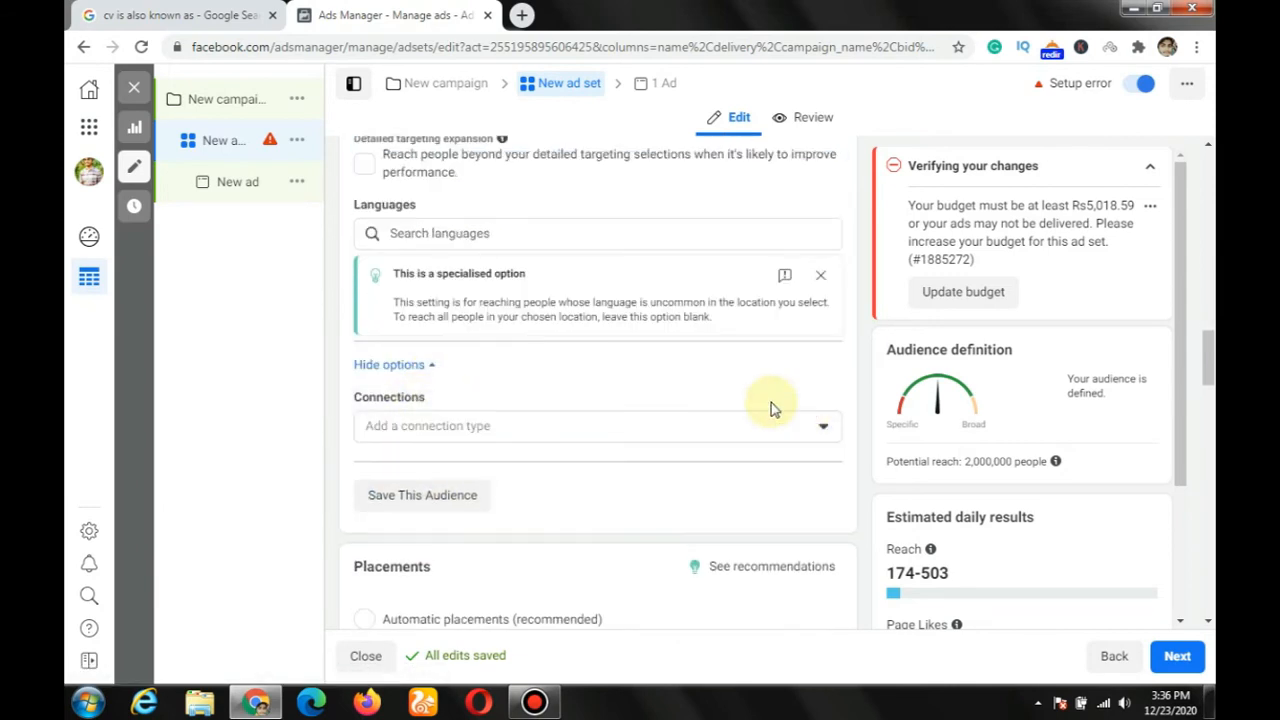
{"action": "left_click", "coordinate": [825, 427]}
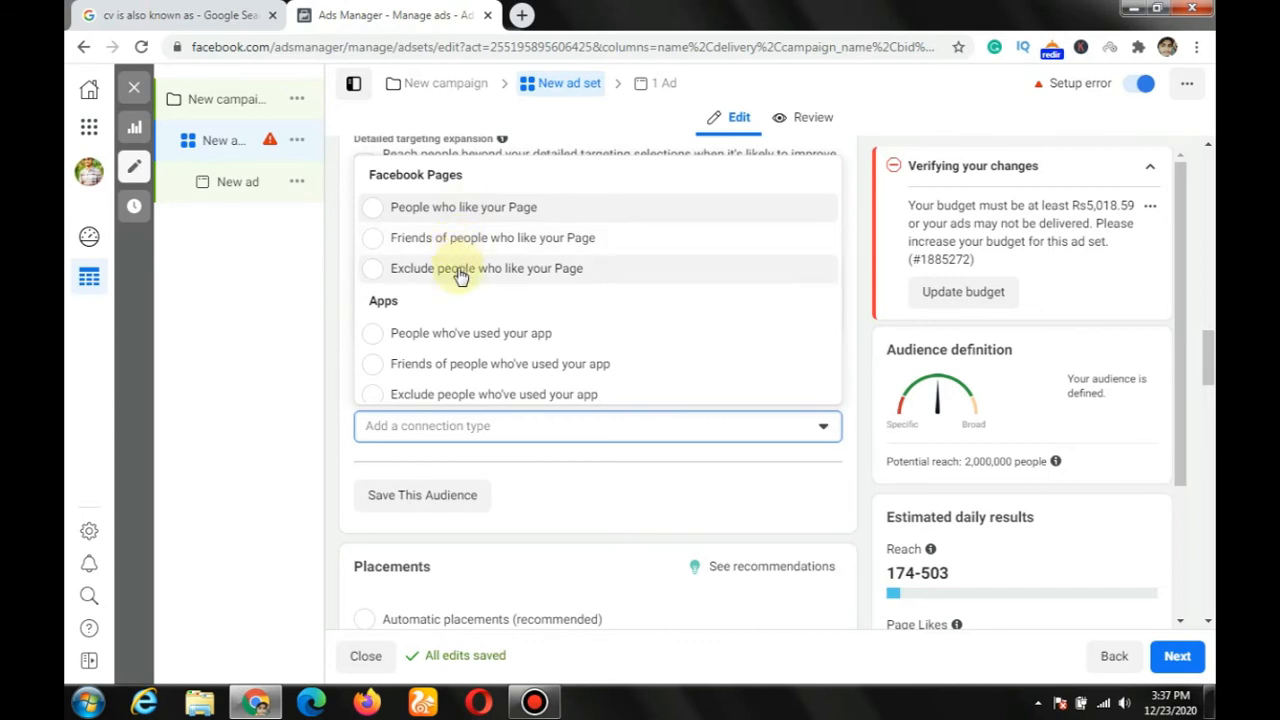
{"action": "scroll", "coordinate": [458, 290], "scroll_direction": "down", "scroll_amount": 2}
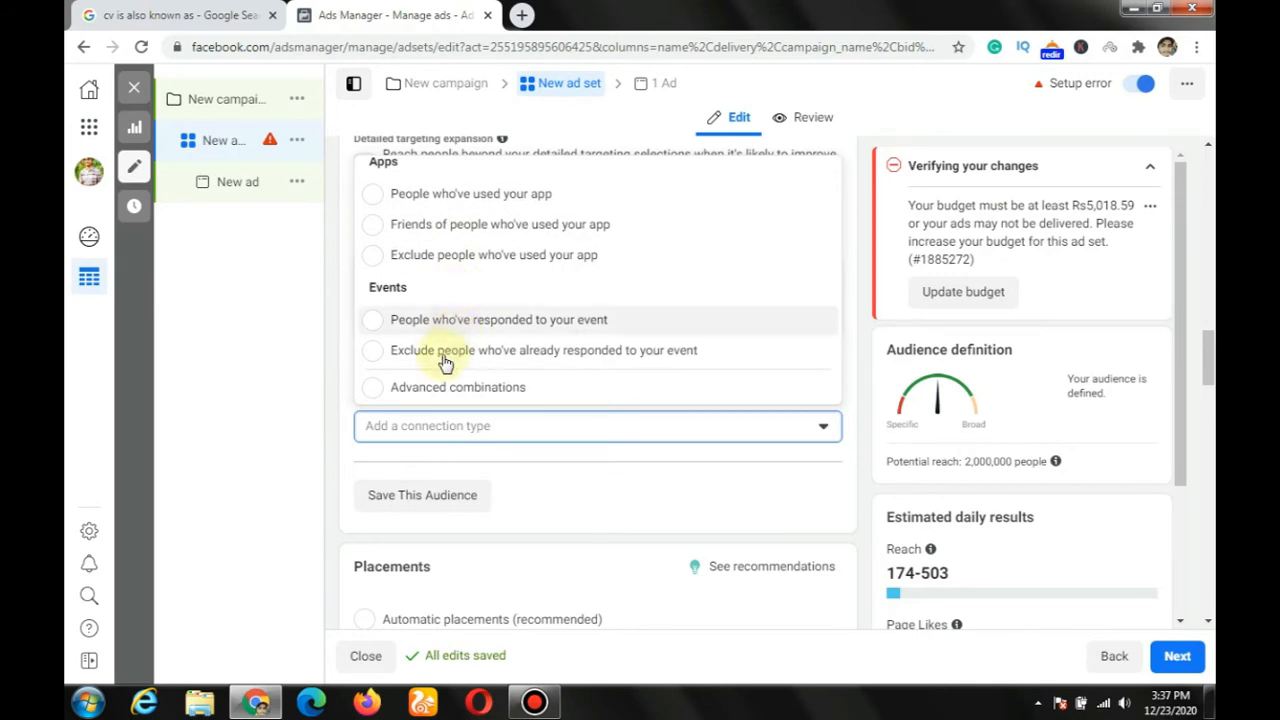
{"action": "left_click", "coordinate": [374, 456]}
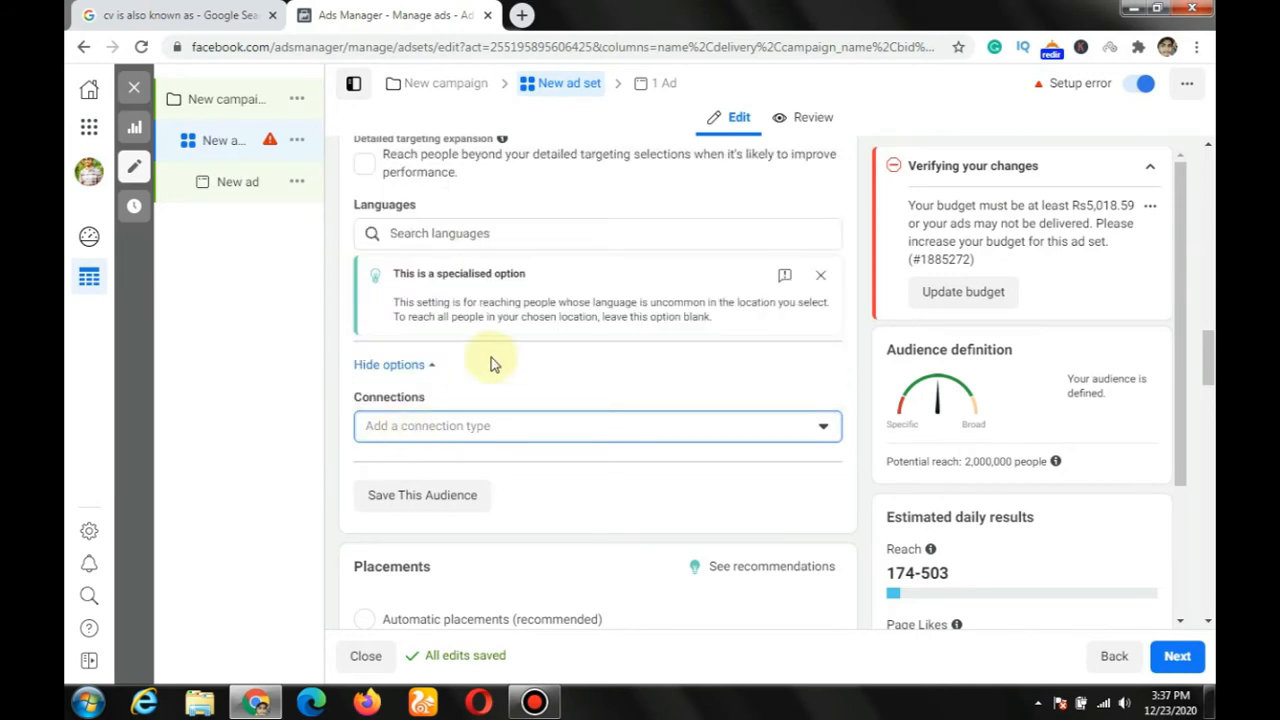
Step: Examine the ad set's placement settings, including automatic and manual placements, devices and platforms
{"action": "scroll", "coordinate": [491, 360], "scroll_direction": "down", "scroll_amount": 3}
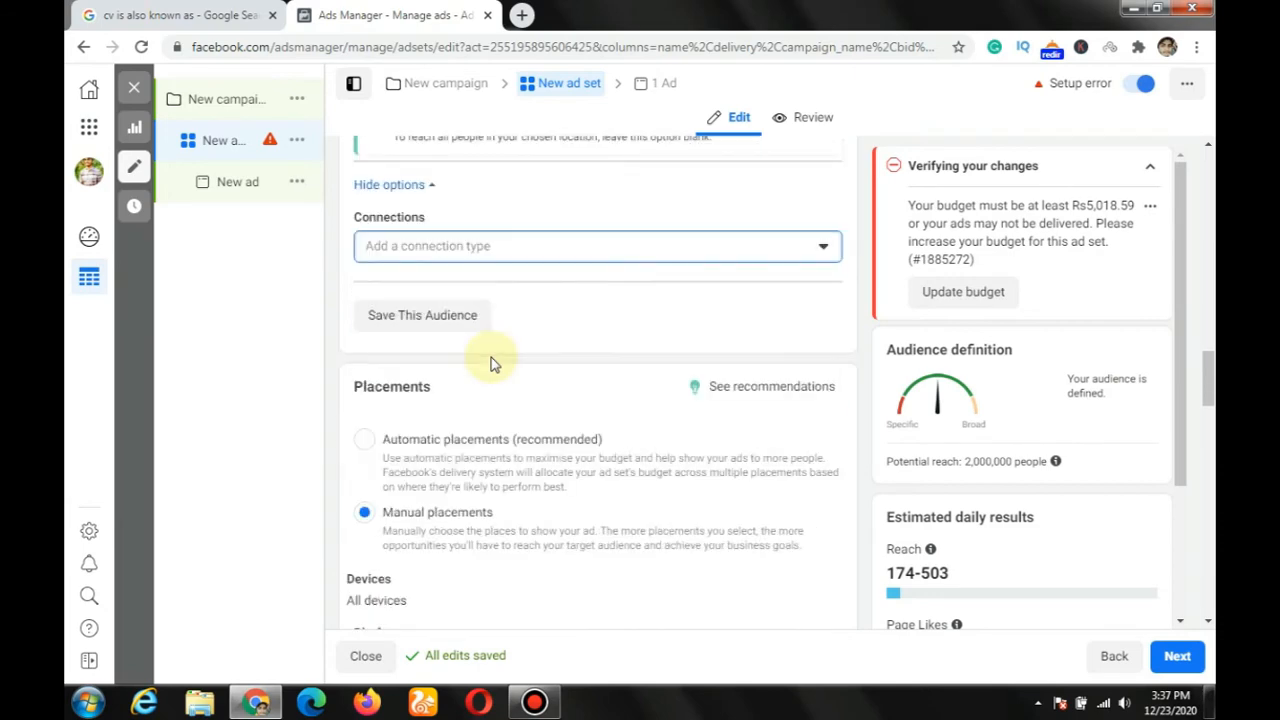
{"action": "scroll", "coordinate": [491, 365], "scroll_direction": "down", "scroll_amount": 1}
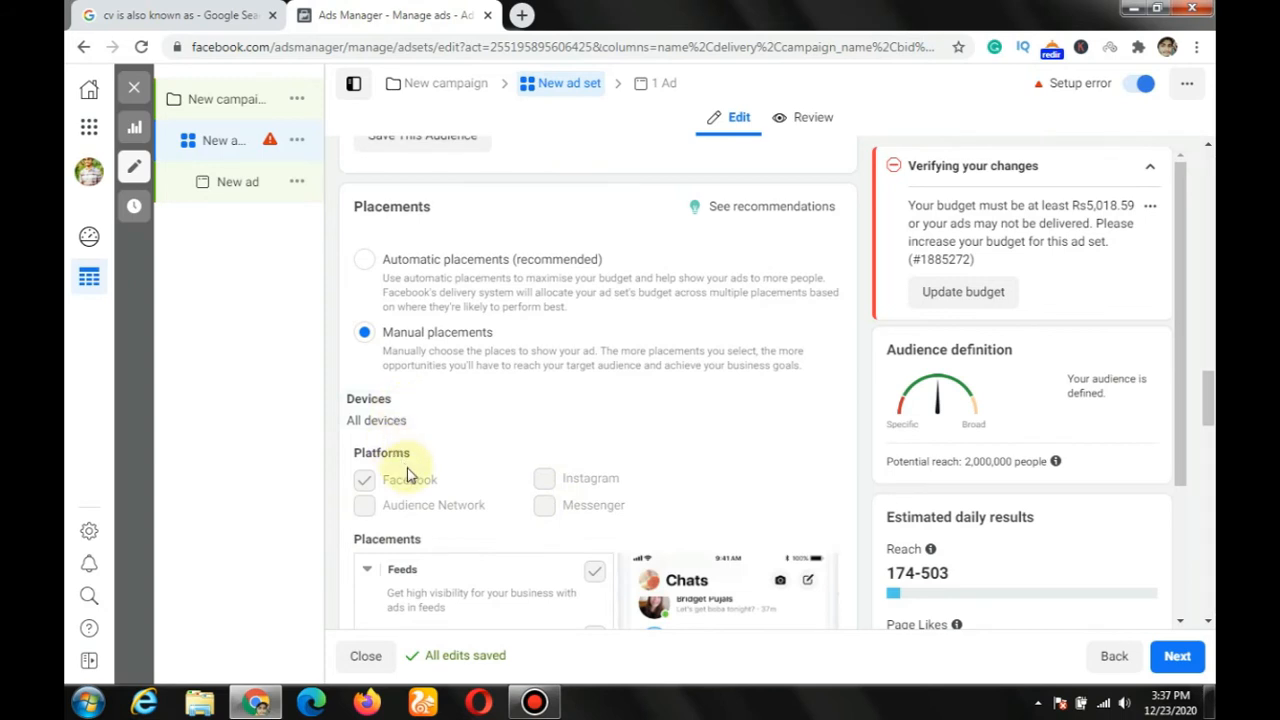
{"action": "scroll", "coordinate": [407, 474], "scroll_direction": "down", "scroll_amount": 2}
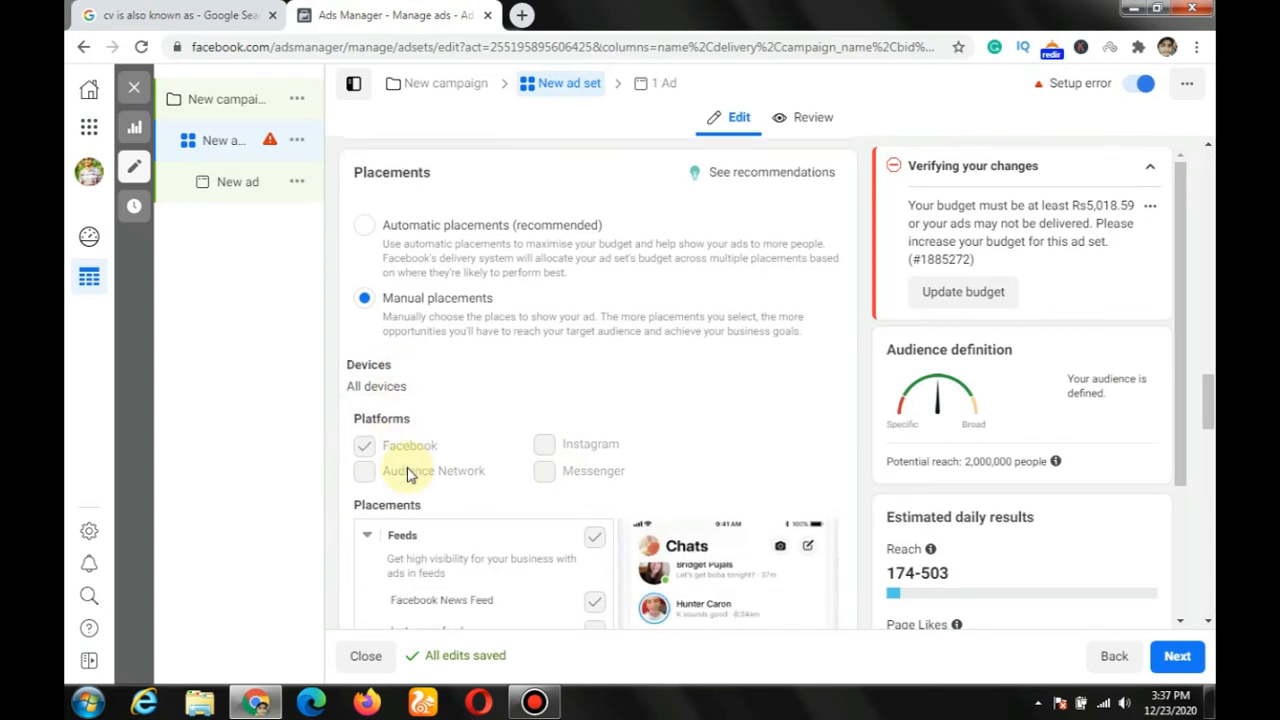
{"action": "scroll", "coordinate": [440, 512], "scroll_direction": "down", "scroll_amount": 1}
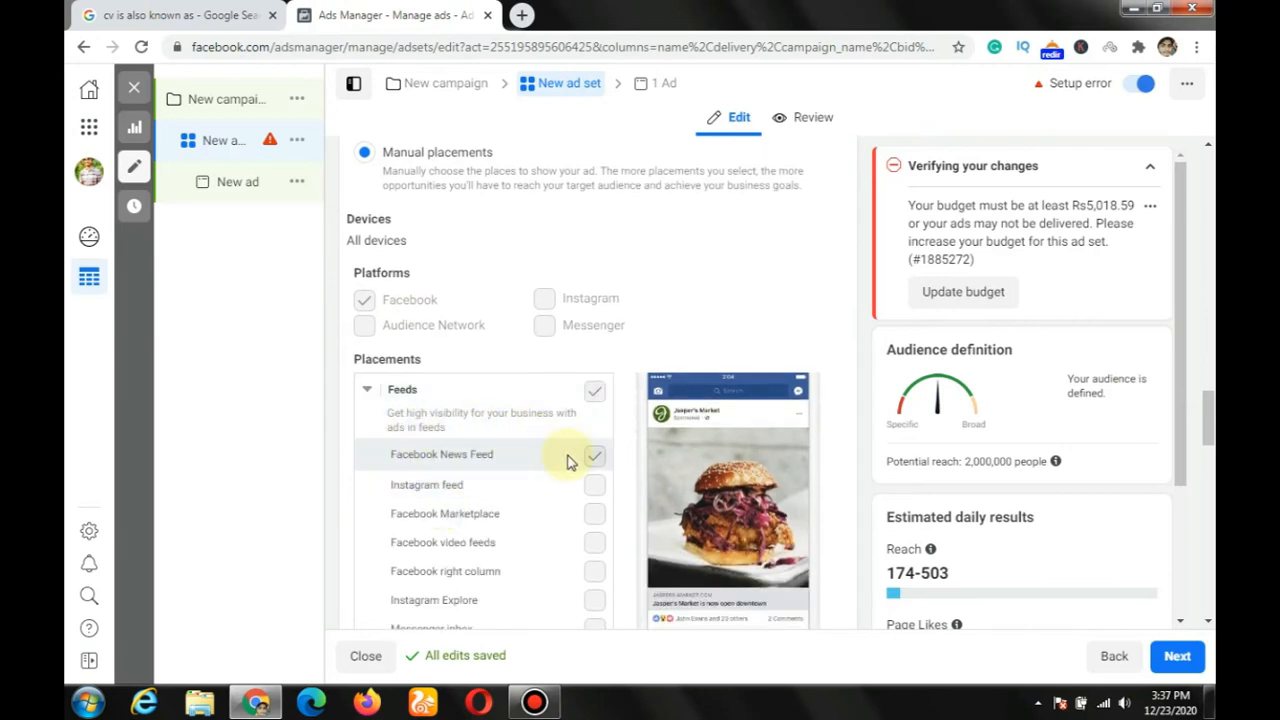
{"action": "scroll", "coordinate": [531, 462], "scroll_direction": "down", "scroll_amount": 2}
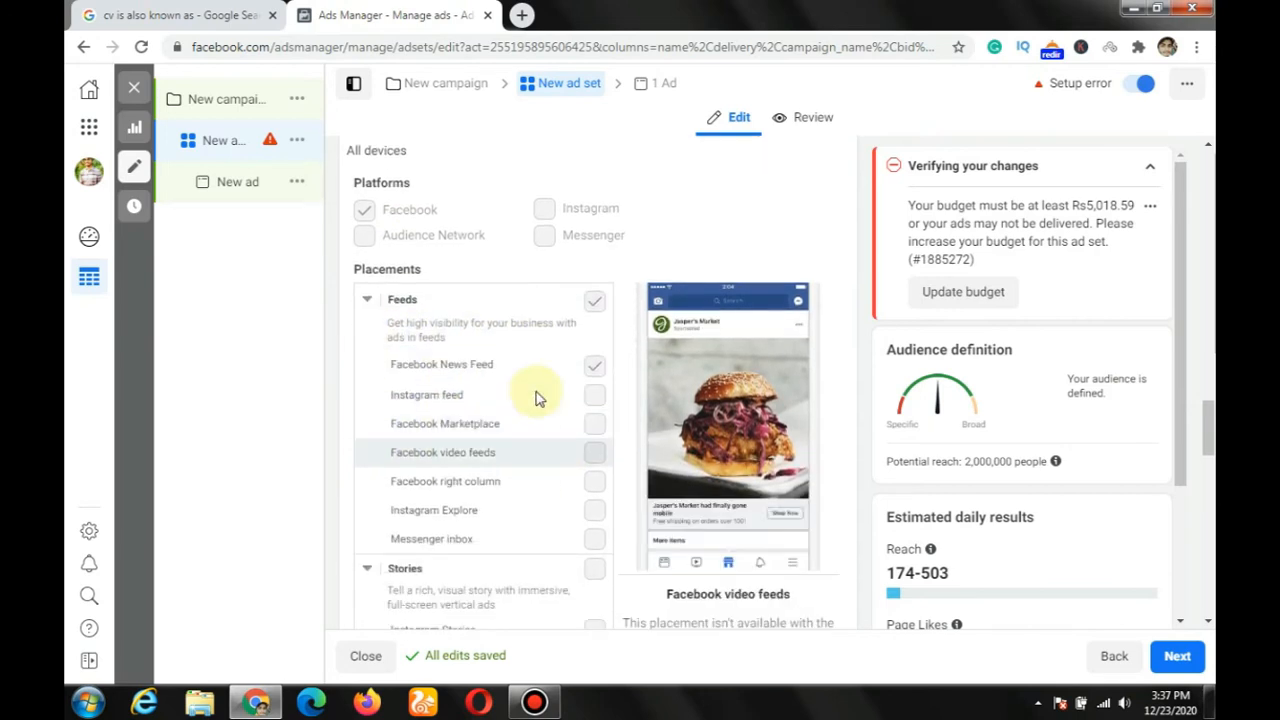
Step: Examine the individual placements under Feeds, Stories and In-stream, including Facebook News Feed and its preview
{"action": "left_click", "coordinate": [594, 370]}
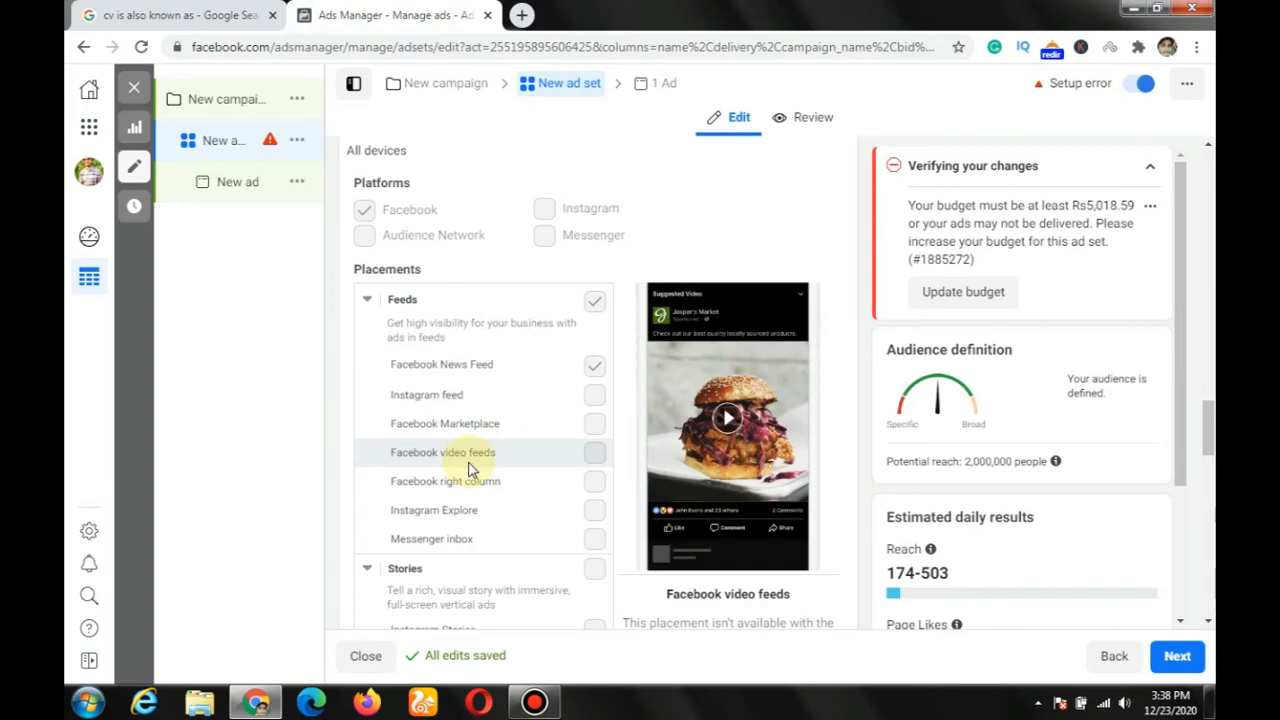
{"action": "scroll", "coordinate": [470, 470], "scroll_direction": "down", "scroll_amount": 1}
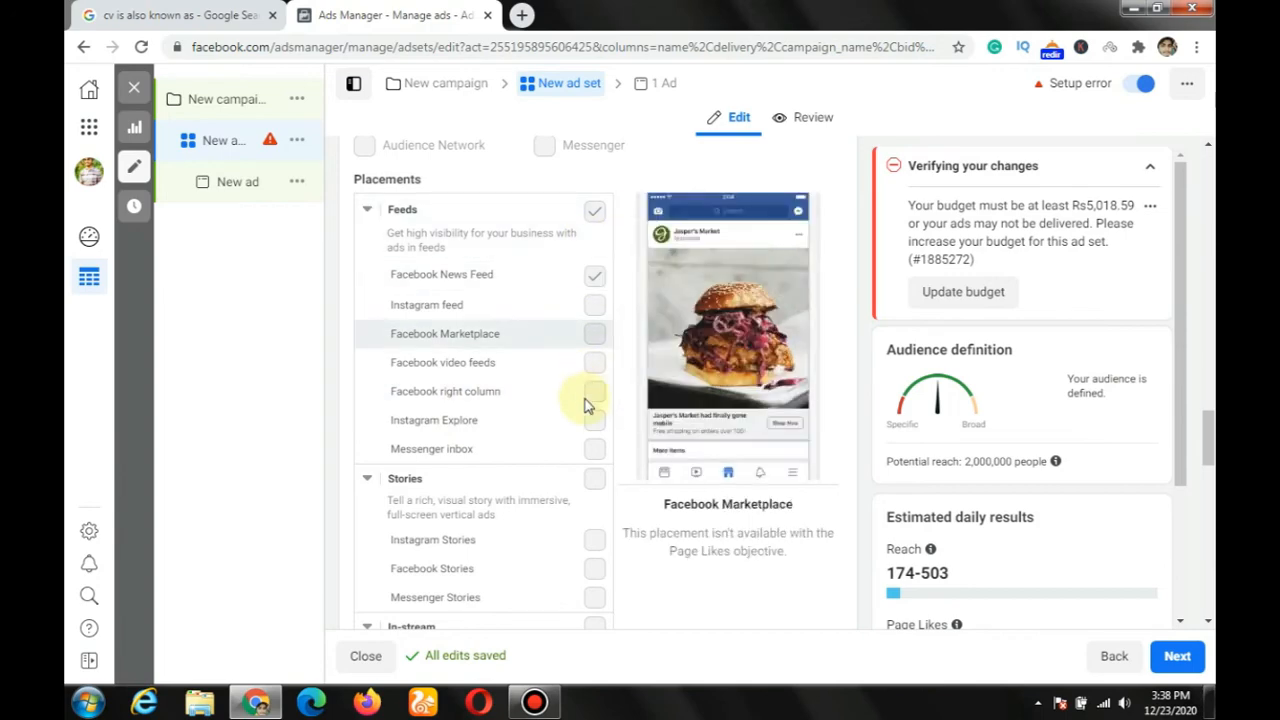
{"action": "scroll", "coordinate": [472, 365], "scroll_direction": "down", "scroll_amount": 2}
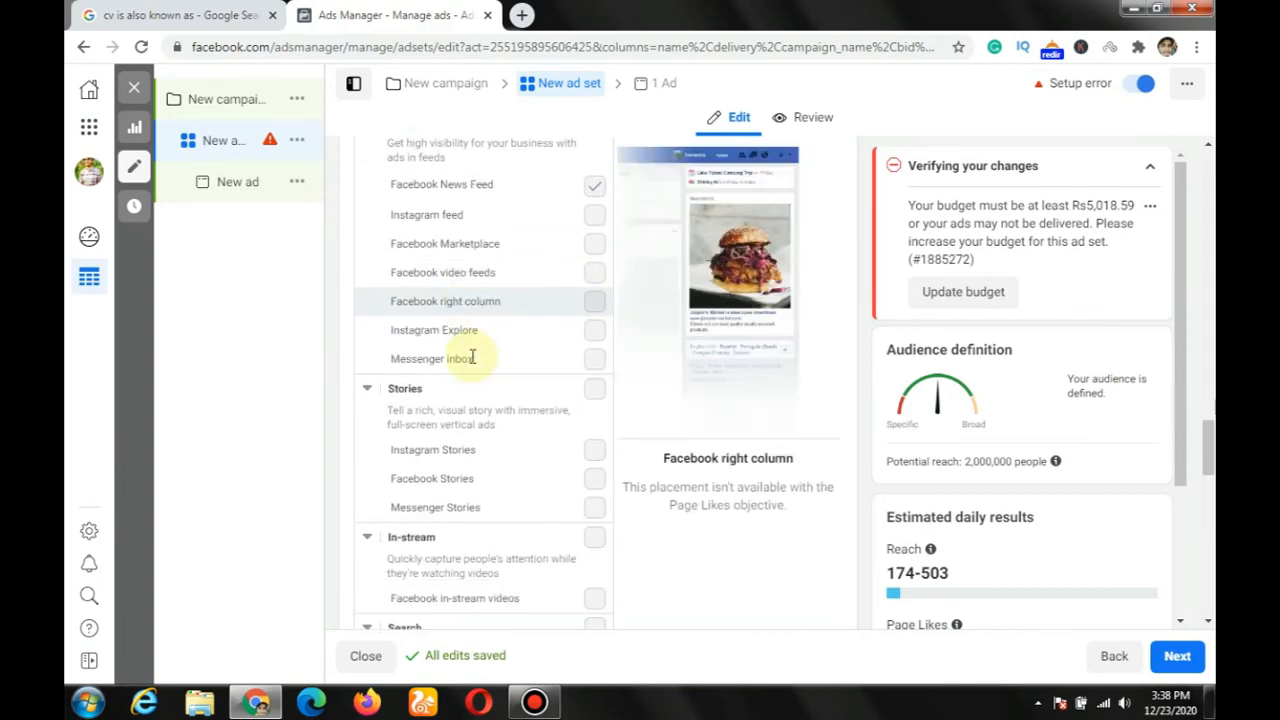
{"action": "scroll", "coordinate": [471, 358], "scroll_direction": "up", "scroll_amount": 3}
{"action": "scroll", "coordinate": [471, 356], "scroll_direction": "up", "scroll_amount": 1}
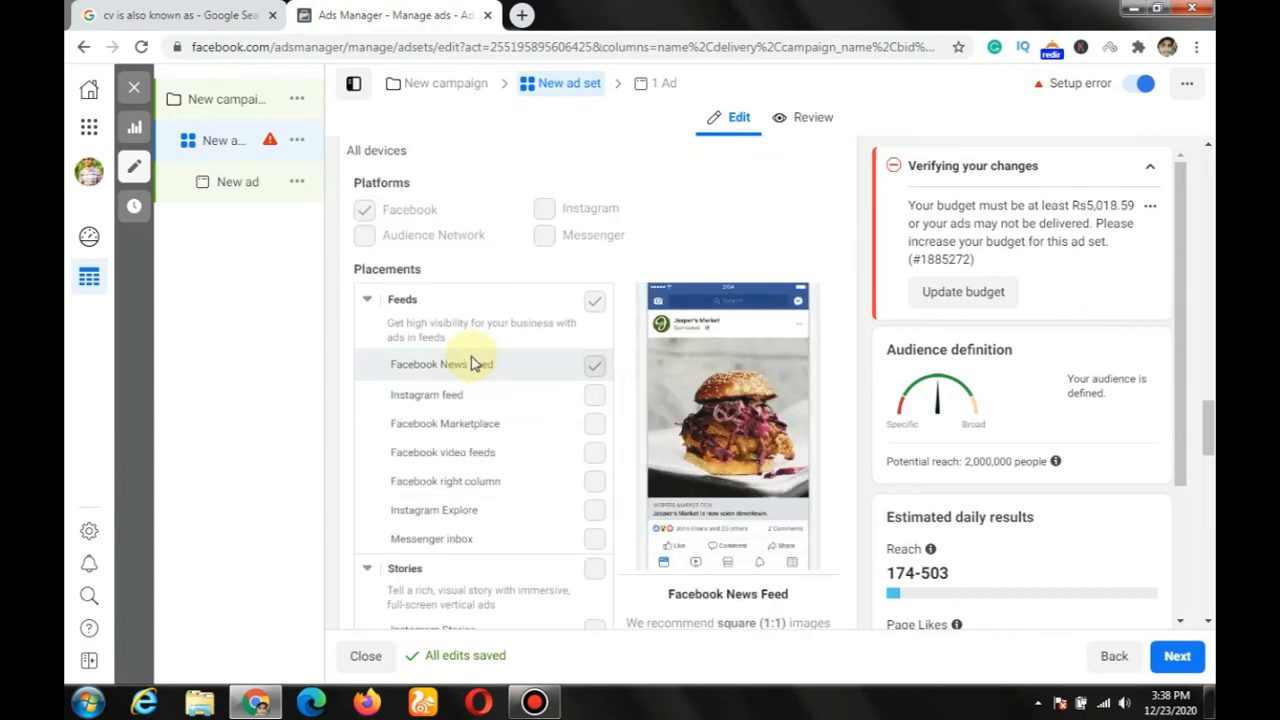
{"action": "scroll", "coordinate": [471, 356], "scroll_direction": "down", "scroll_amount": 3}
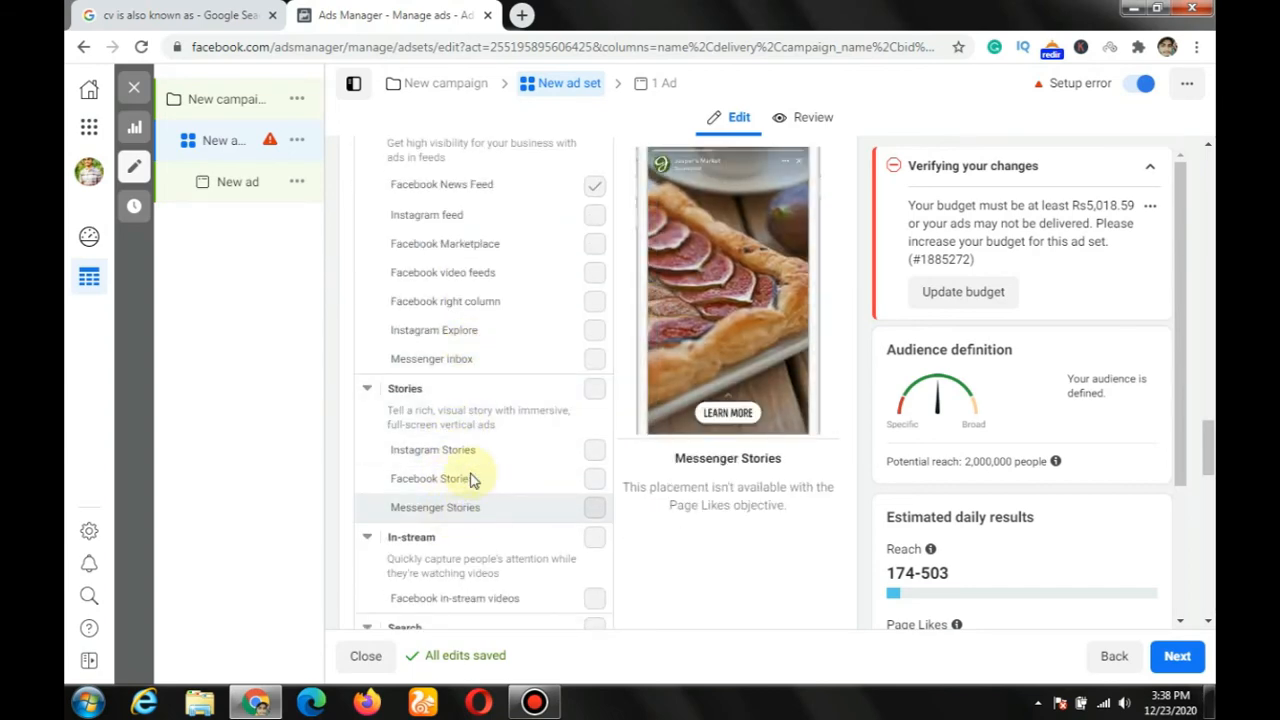
{"action": "scroll", "coordinate": [471, 486], "scroll_direction": "down", "scroll_amount": 2}
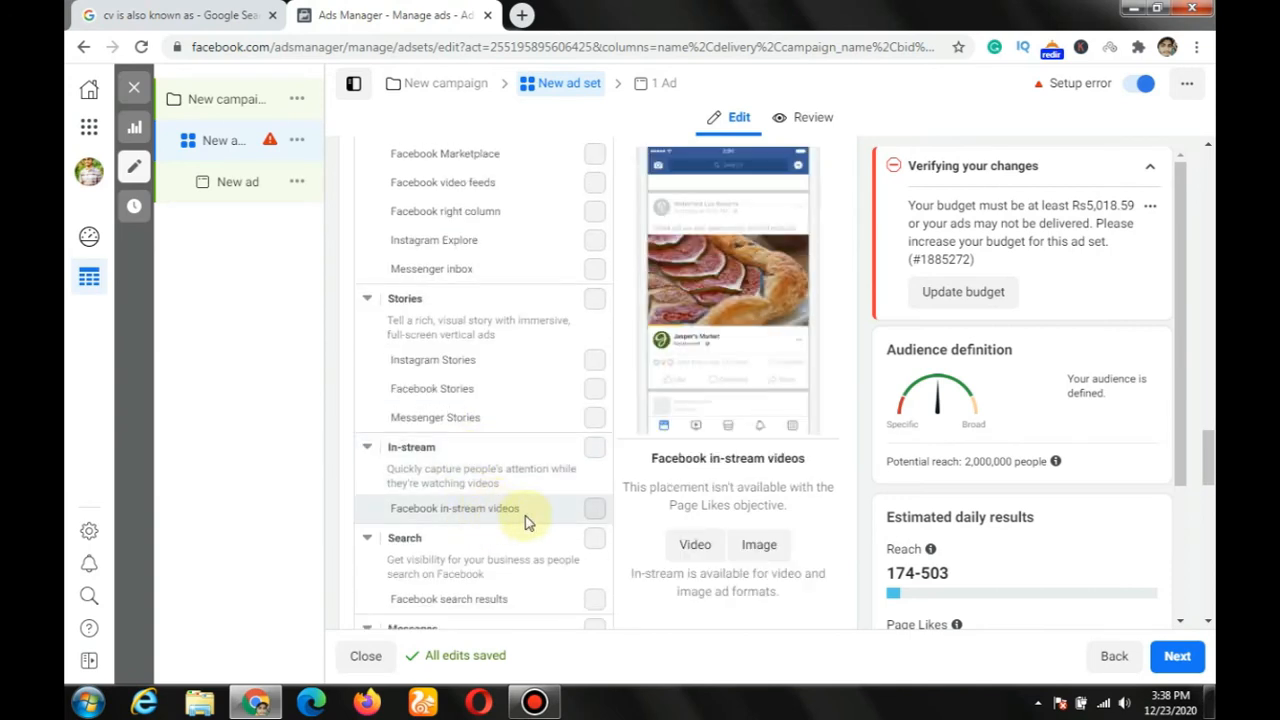
Step: Examine the remaining manual placements under Search, Messages, In-article, and Apps and sites
{"action": "scroll", "coordinate": [525, 520], "scroll_direction": "down", "scroll_amount": 1}
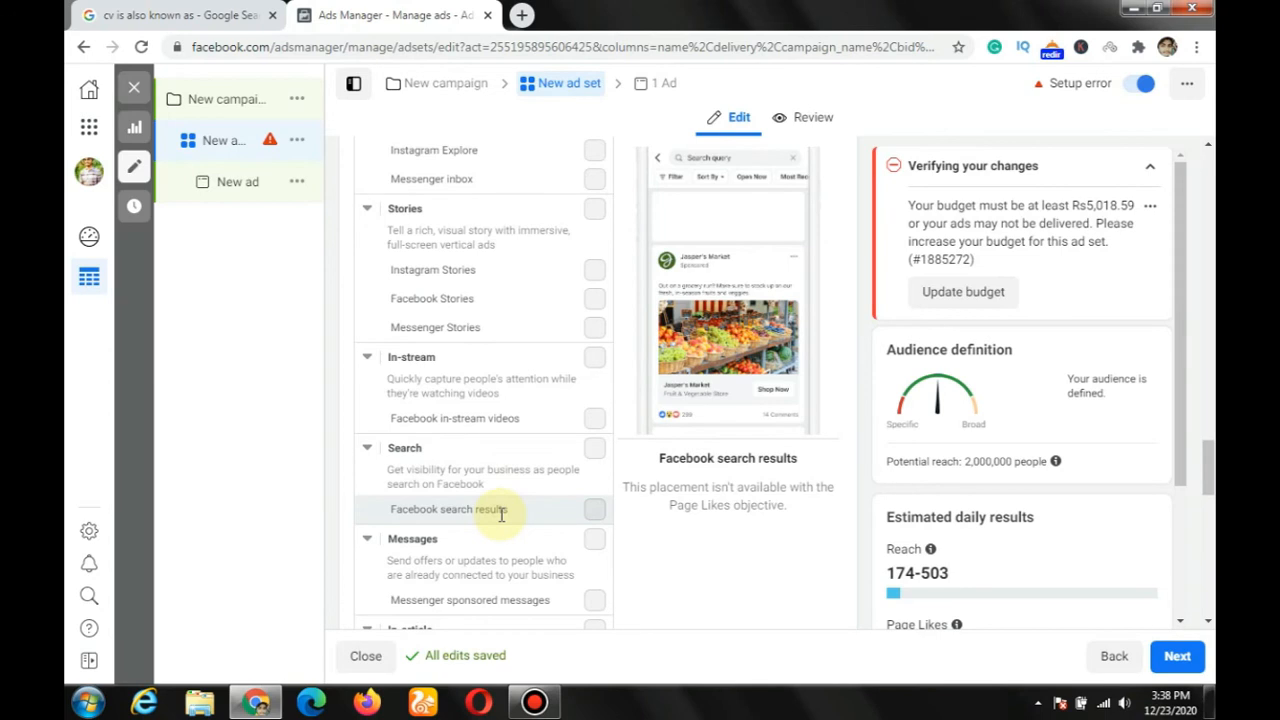
{"action": "scroll", "coordinate": [501, 512], "scroll_direction": "down", "scroll_amount": 1}
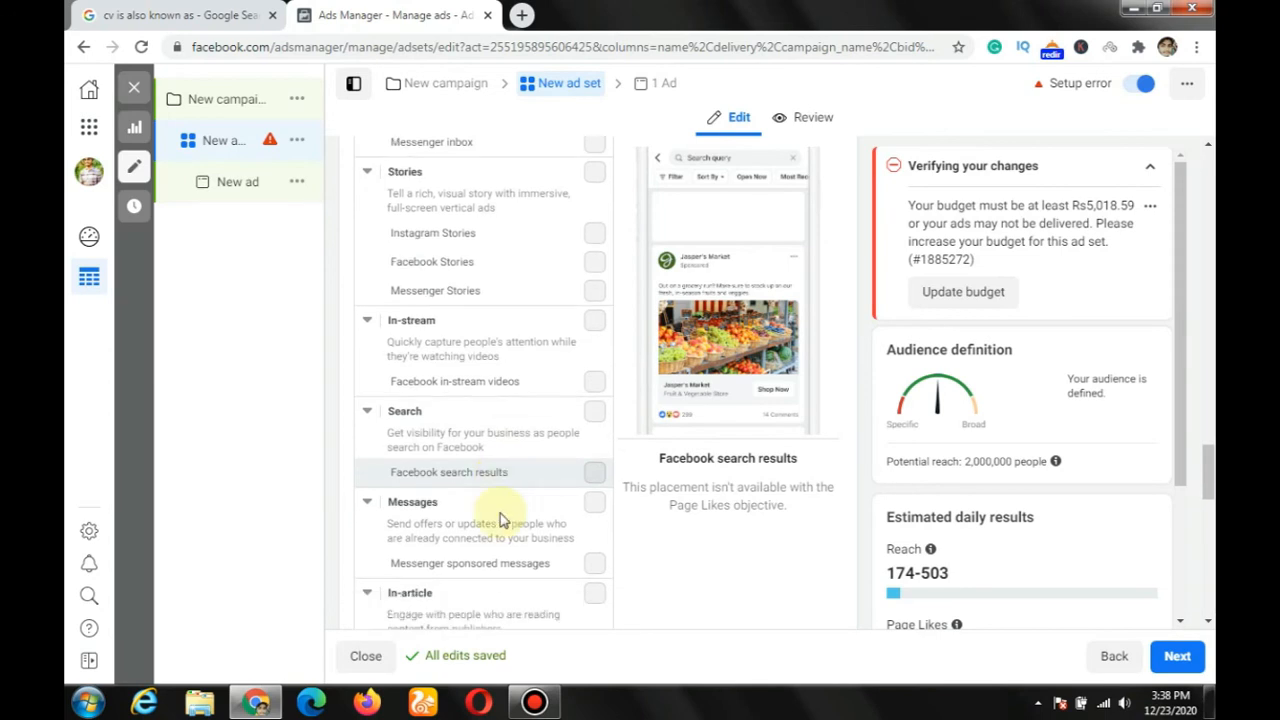
{"action": "scroll", "coordinate": [501, 510], "scroll_direction": "down", "scroll_amount": 1}
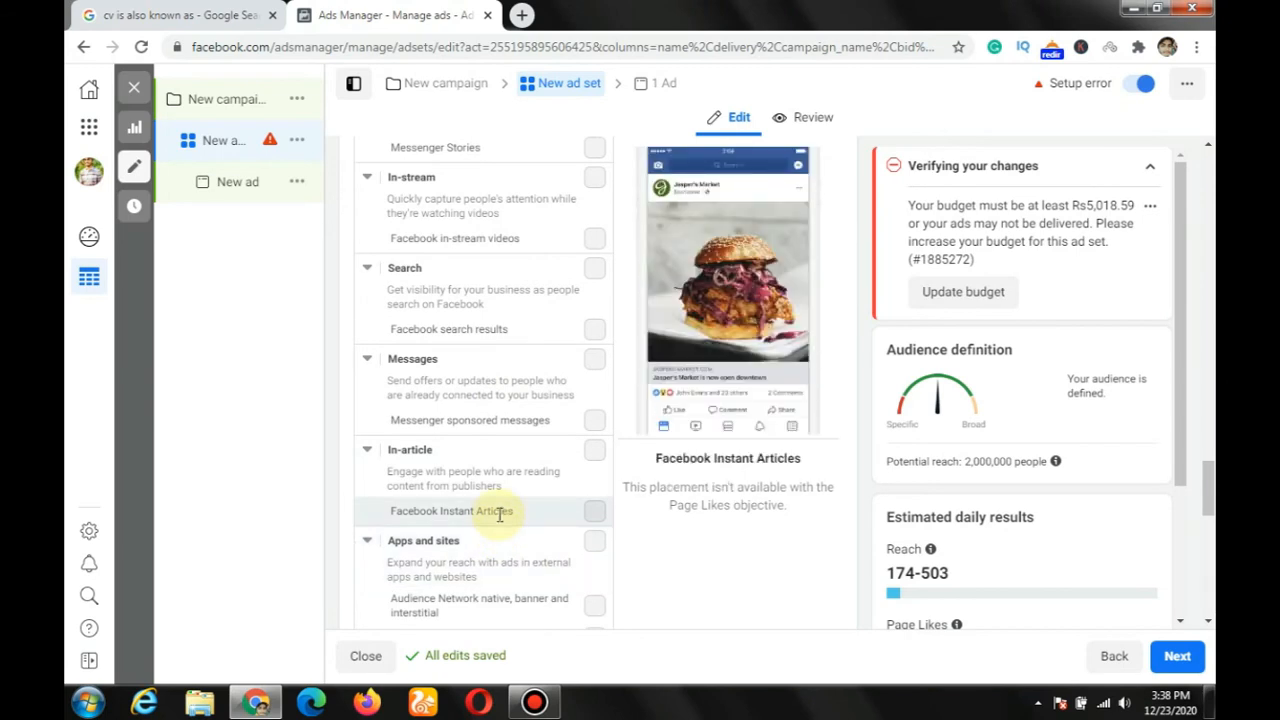
{"action": "scroll", "coordinate": [502, 502], "scroll_direction": "down", "scroll_amount": 1}
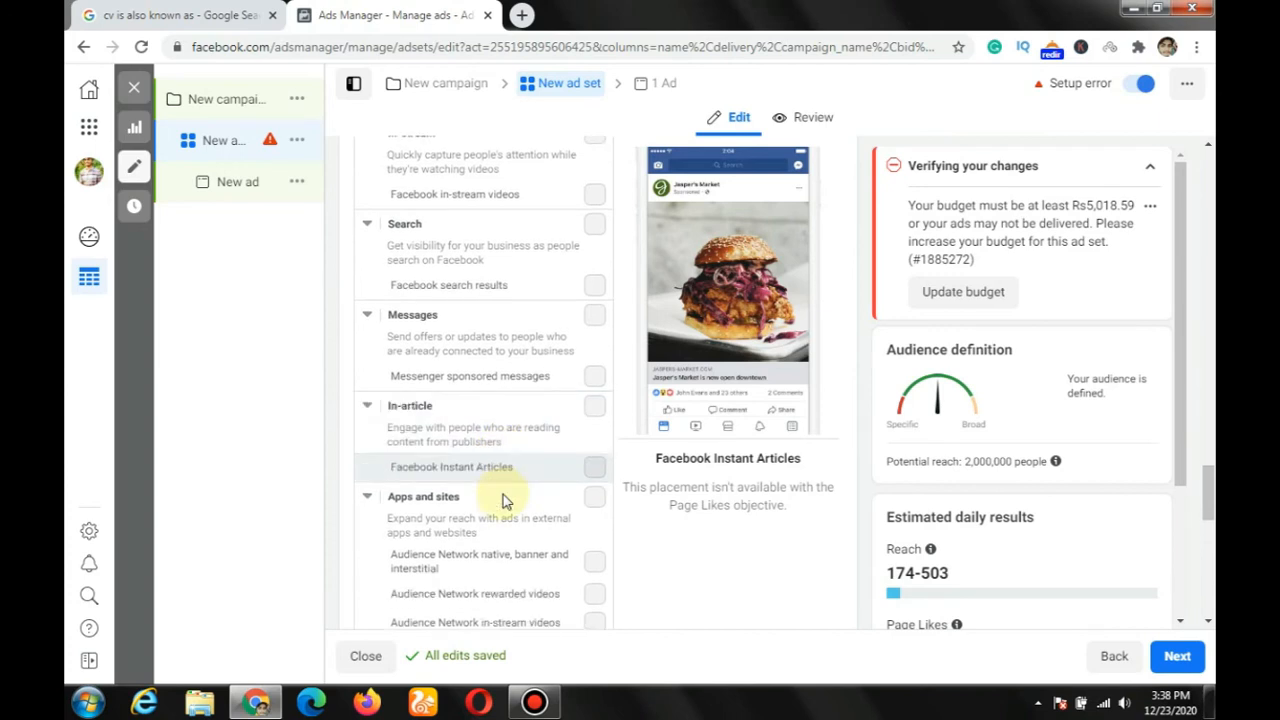
{"action": "scroll", "coordinate": [503, 500], "scroll_direction": "down", "scroll_amount": 1}
{"action": "scroll", "coordinate": [460, 545], "scroll_direction": "down", "scroll_amount": 1}
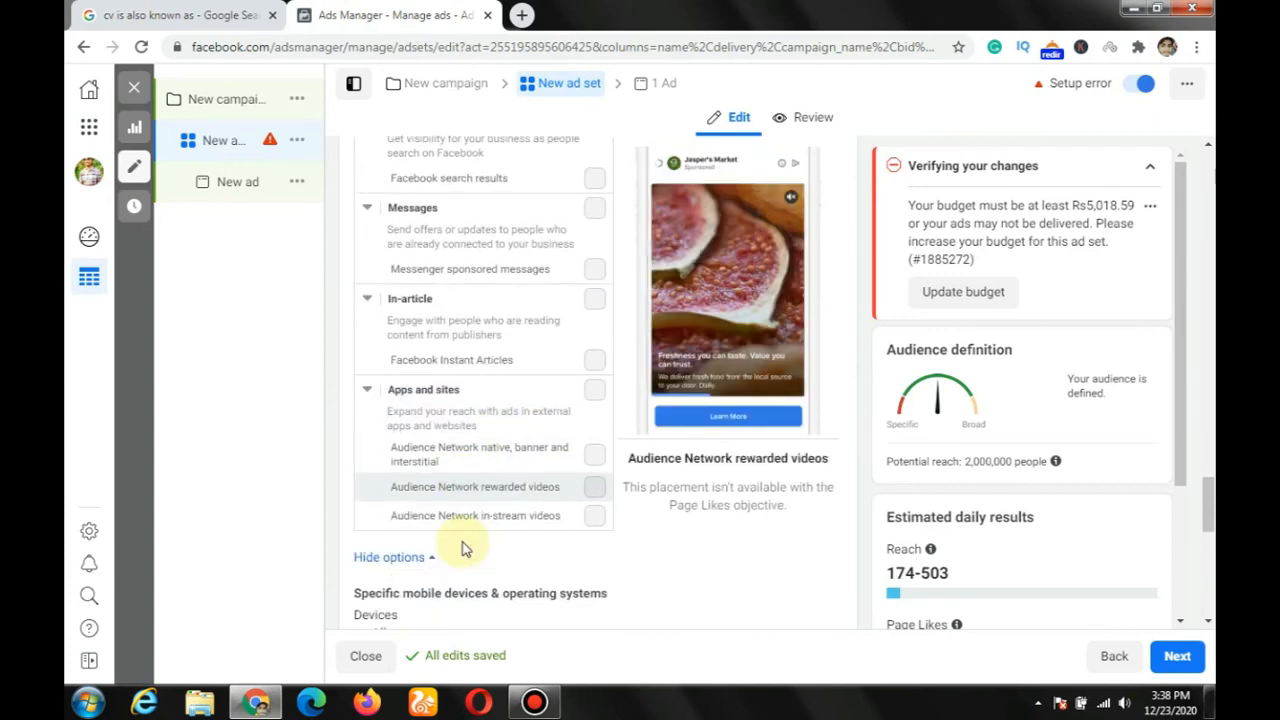
{"action": "scroll", "coordinate": [468, 507], "scroll_direction": "up", "scroll_amount": 3}
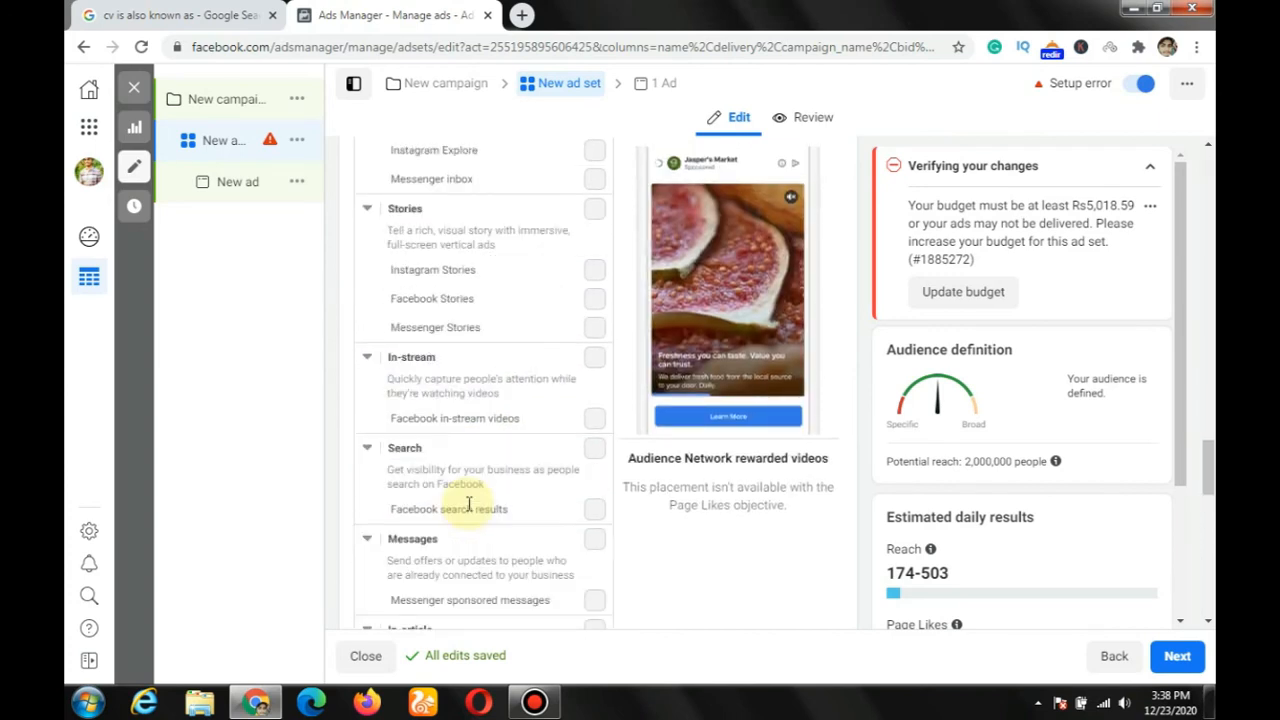
{"action": "scroll", "coordinate": [468, 505], "scroll_direction": "up", "scroll_amount": 5}
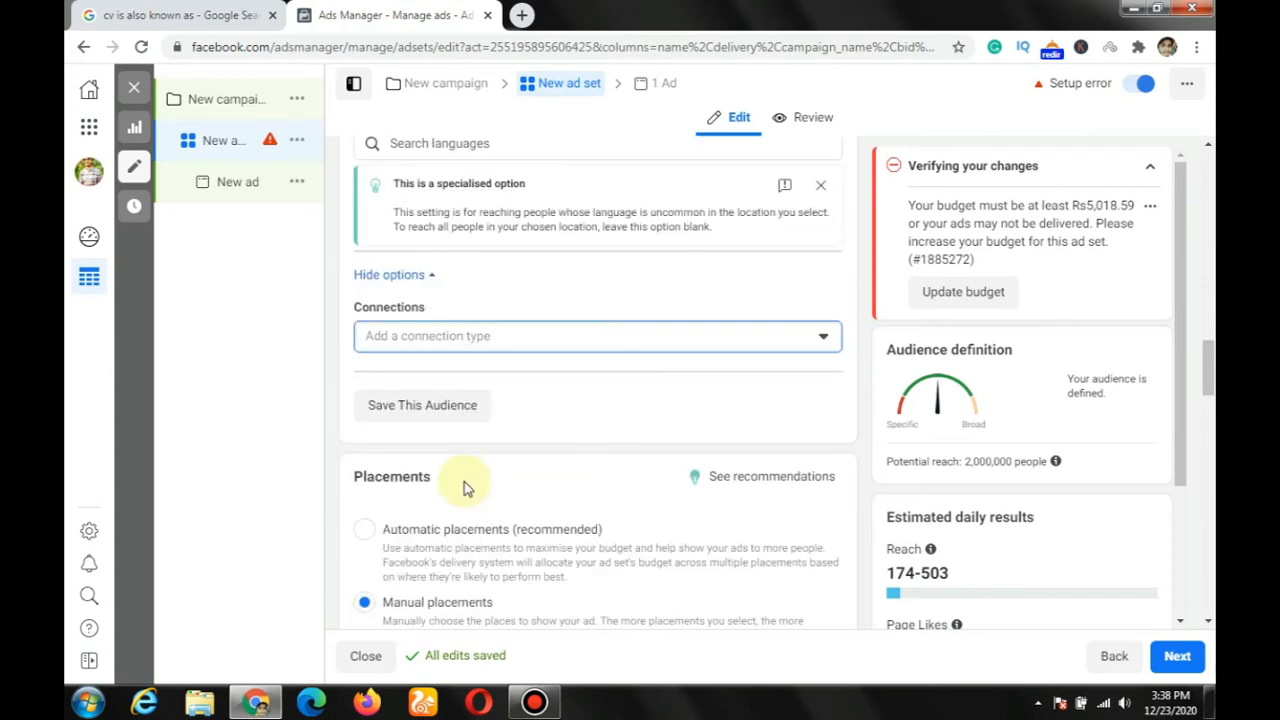
Step: Open the manual placements' Devices setting and view its device choices without changing the selection
{"action": "scroll", "coordinate": [420, 482], "scroll_direction": "down", "scroll_amount": 2}
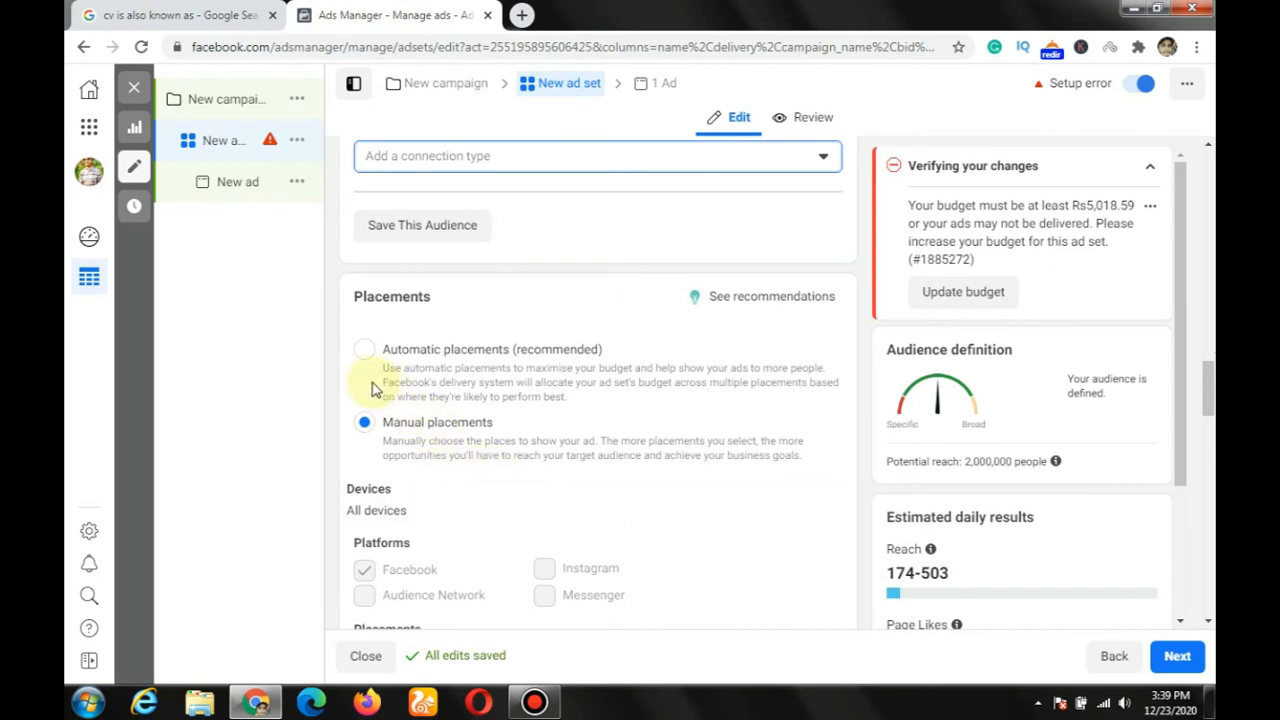
{"action": "scroll", "coordinate": [470, 475], "scroll_direction": "down", "scroll_amount": 1}
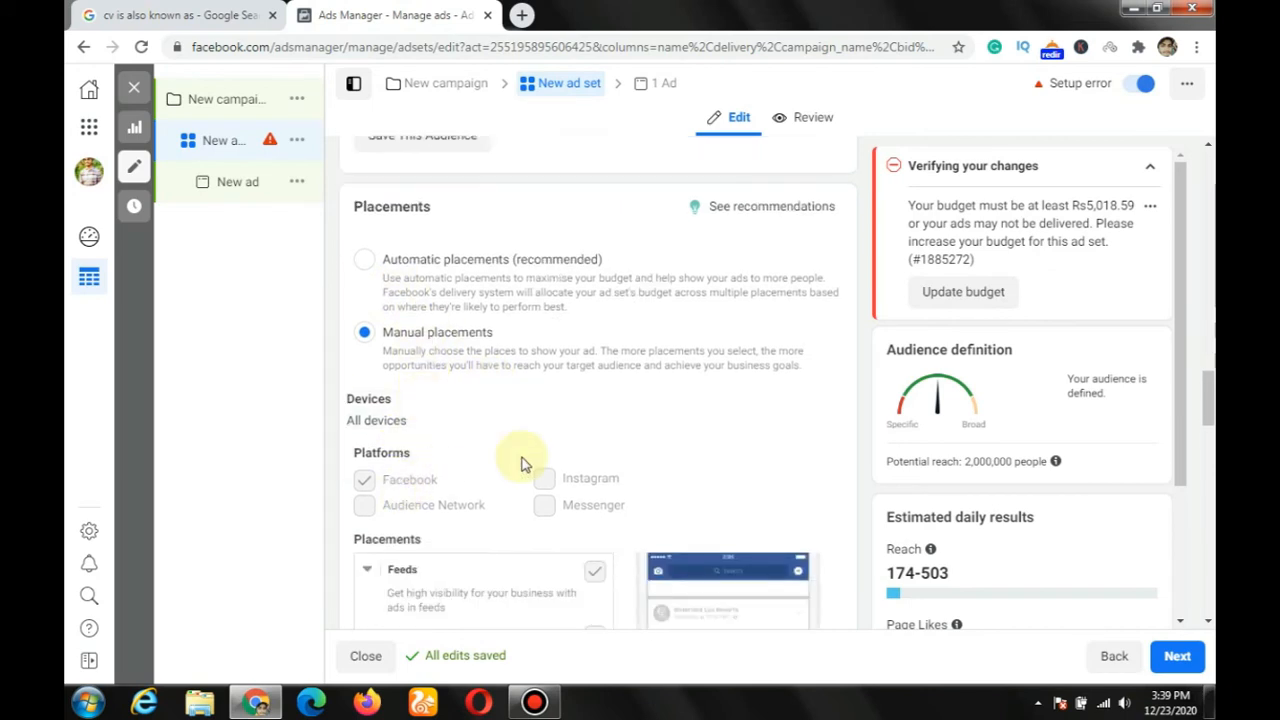
{"action": "left_click", "coordinate": [818, 404]}
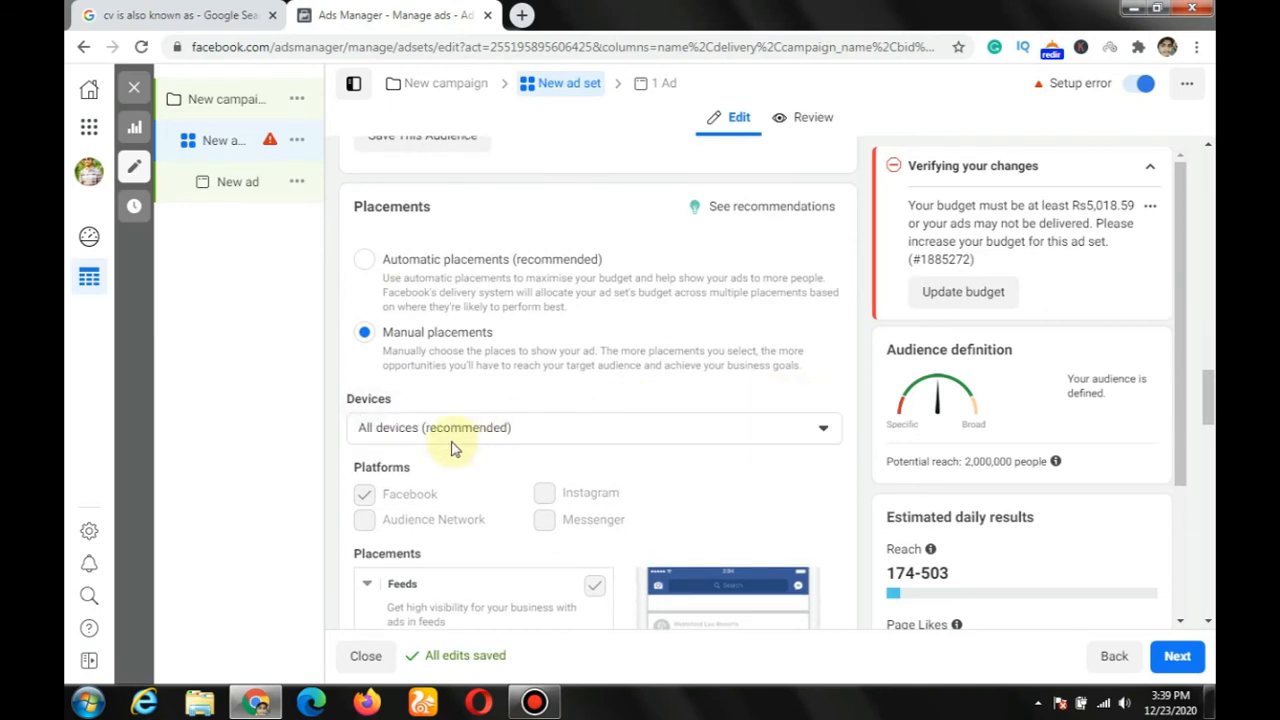
{"action": "left_click", "coordinate": [815, 428]}
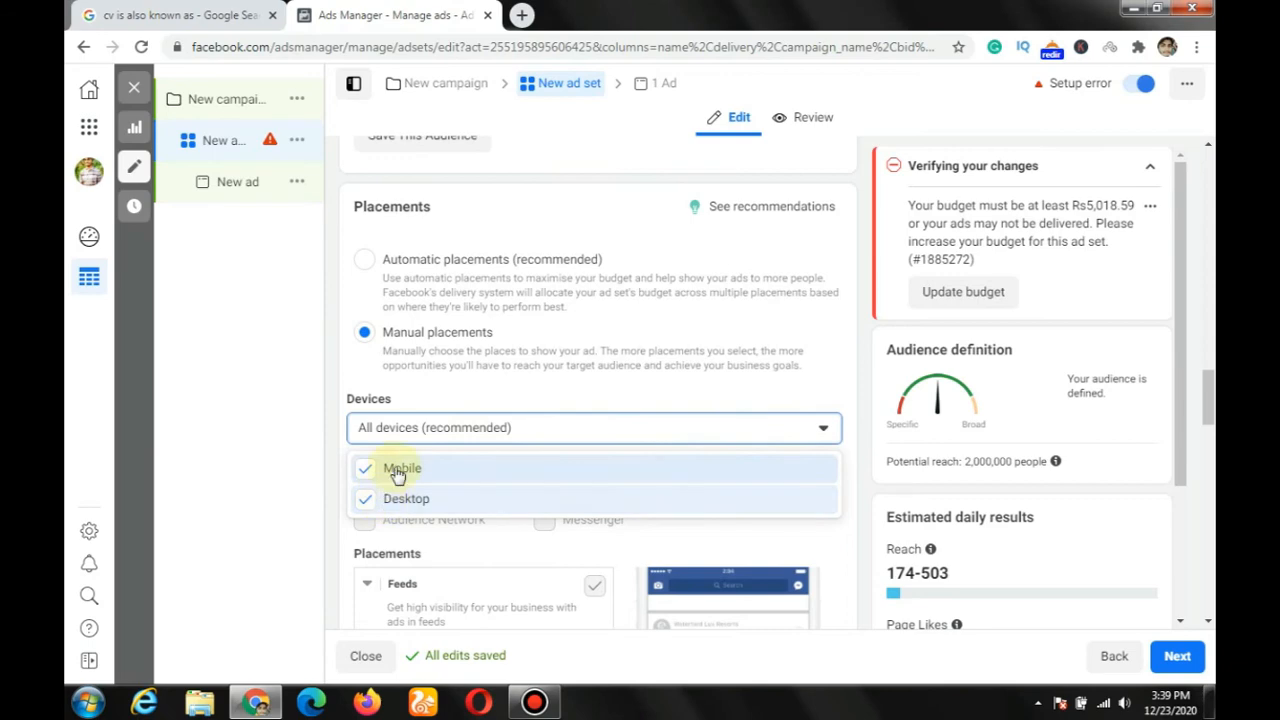
{"action": "left_click", "coordinate": [515, 397]}
Step: Open the specific mobile devices and operating systems setting and view its device choices, keeping All mobile devices
{"action": "scroll", "coordinate": [515, 397], "scroll_direction": "down", "scroll_amount": 5}
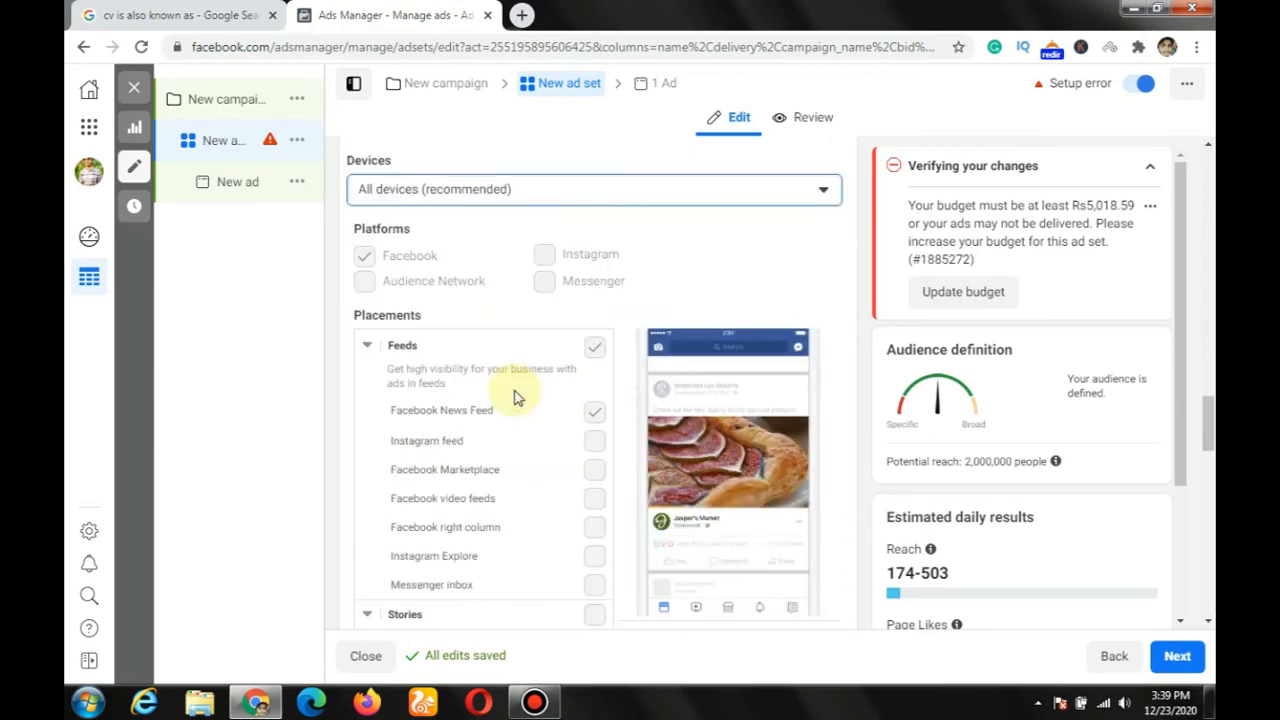
{"action": "scroll", "coordinate": [515, 397], "scroll_direction": "down", "scroll_amount": 10}
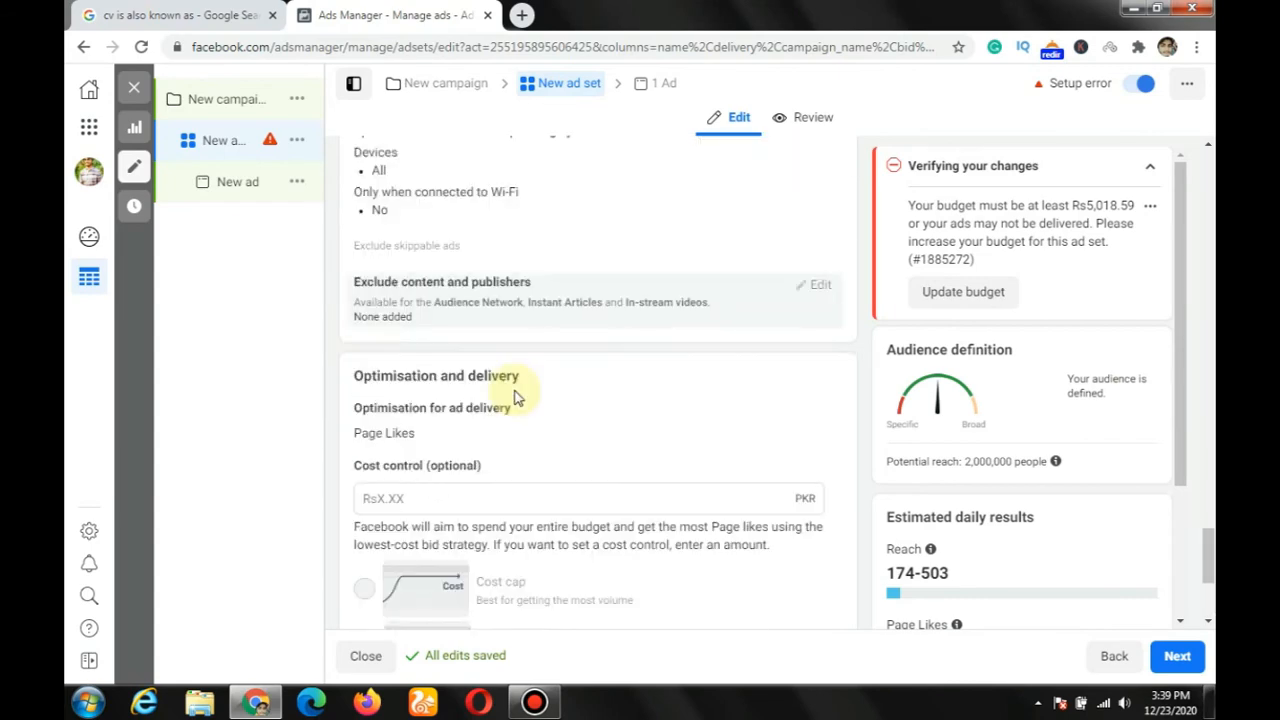
{"action": "scroll", "coordinate": [517, 394], "scroll_direction": "up", "scroll_amount": 3}
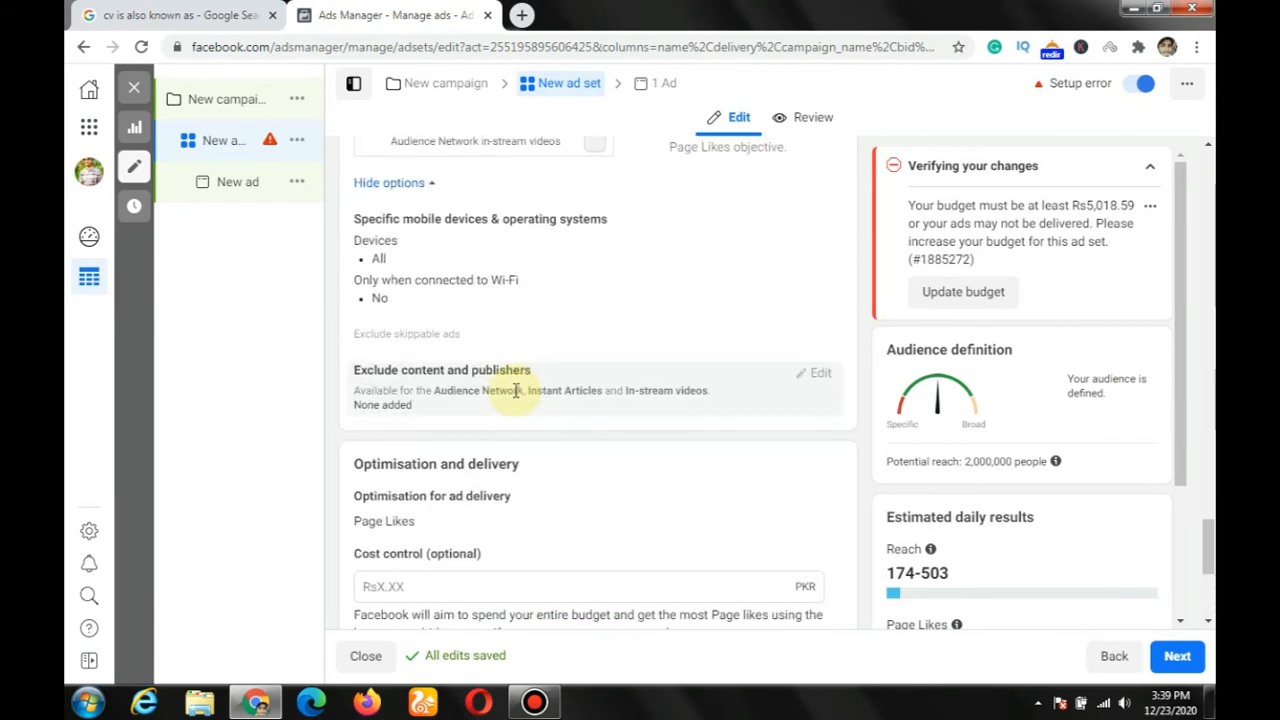
{"action": "scroll", "coordinate": [517, 394], "scroll_direction": "up", "scroll_amount": 2}
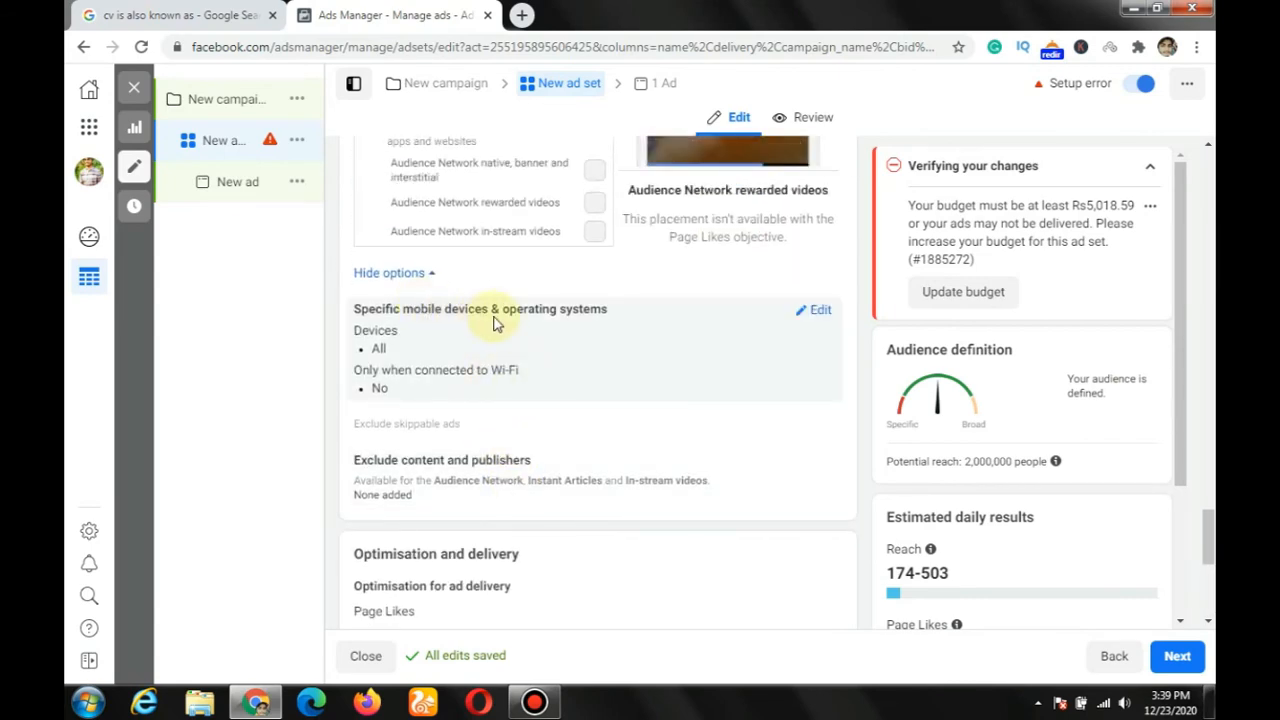
{"action": "left_click", "coordinate": [816, 312]}
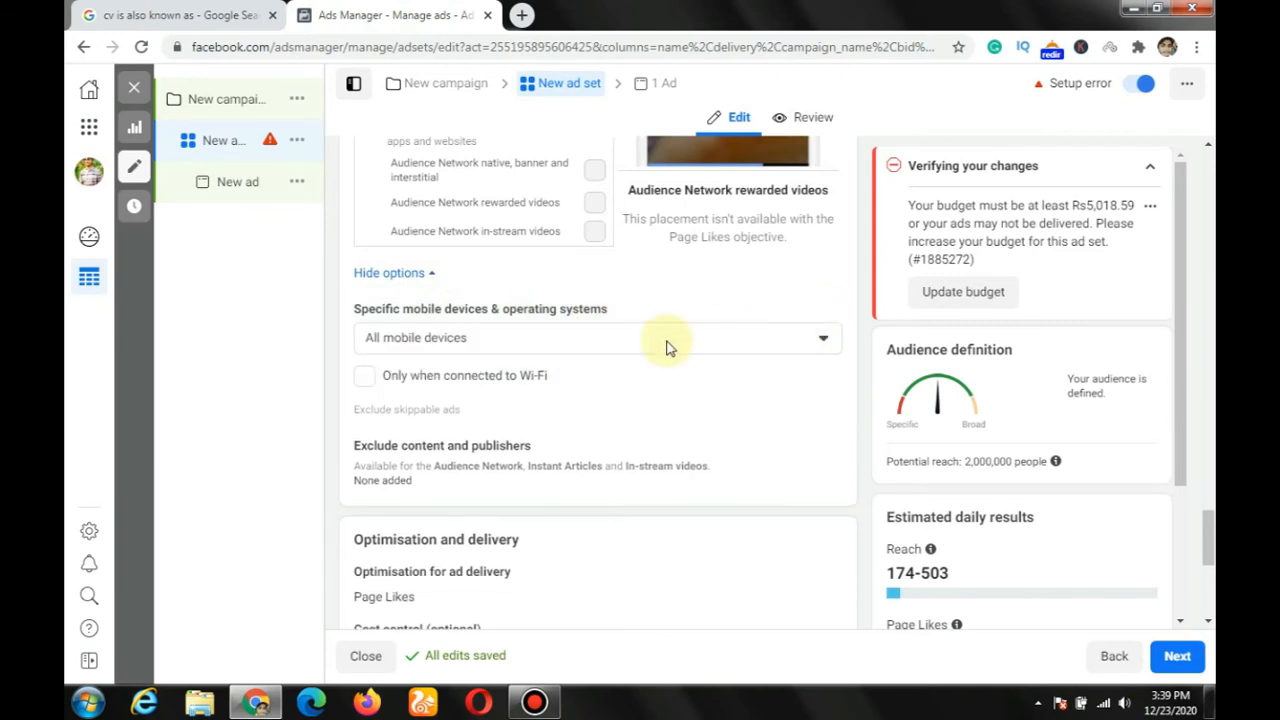
{"action": "left_click", "coordinate": [598, 346]}
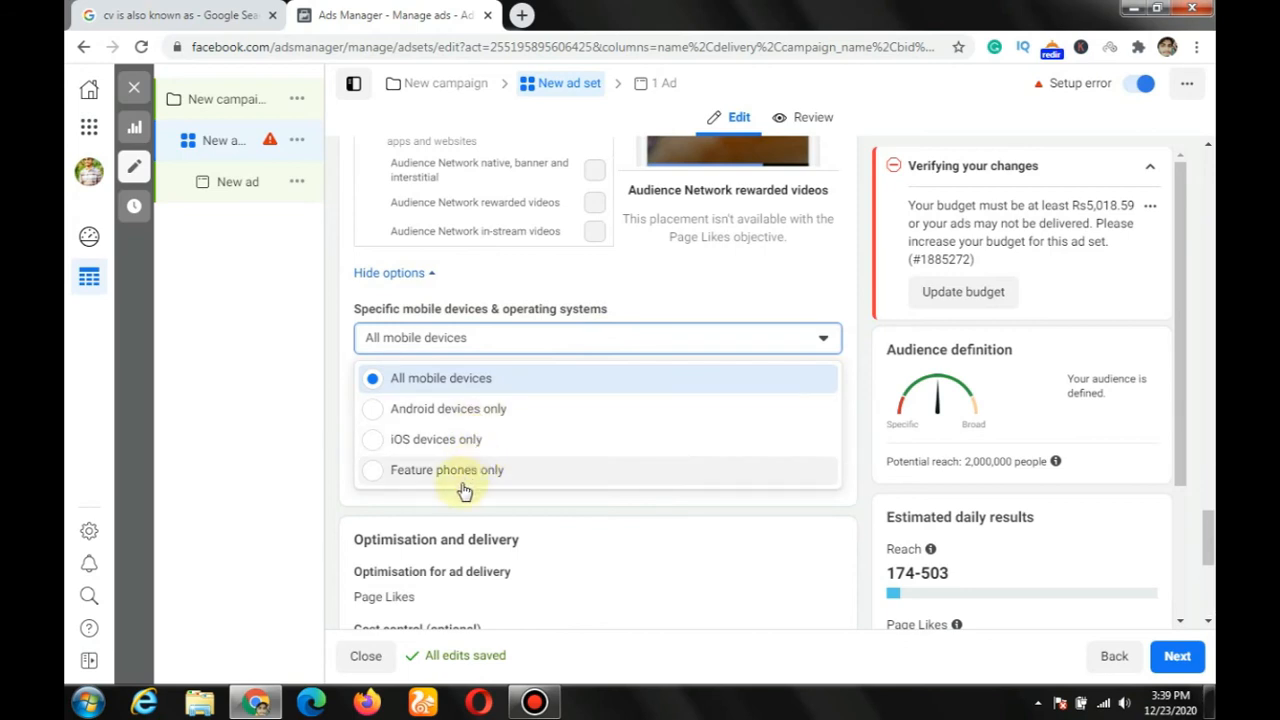
{"action": "left_click", "coordinate": [342, 369]}
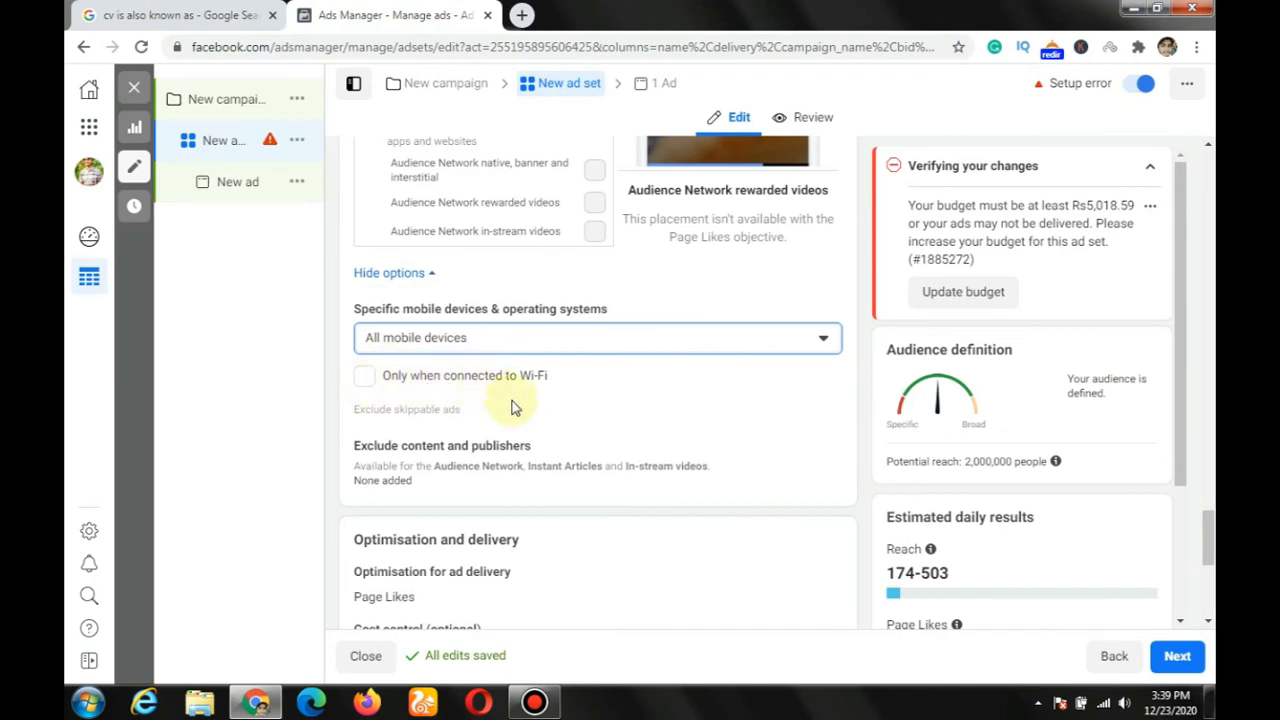
Step: Examine the content and publisher exclusions, the optimisation for ad delivery and the cost control with its bid strategies
{"action": "scroll", "coordinate": [527, 415], "scroll_direction": "down", "scroll_amount": 1}
{"action": "scroll", "coordinate": [527, 415], "scroll_direction": "down", "scroll_amount": 1}
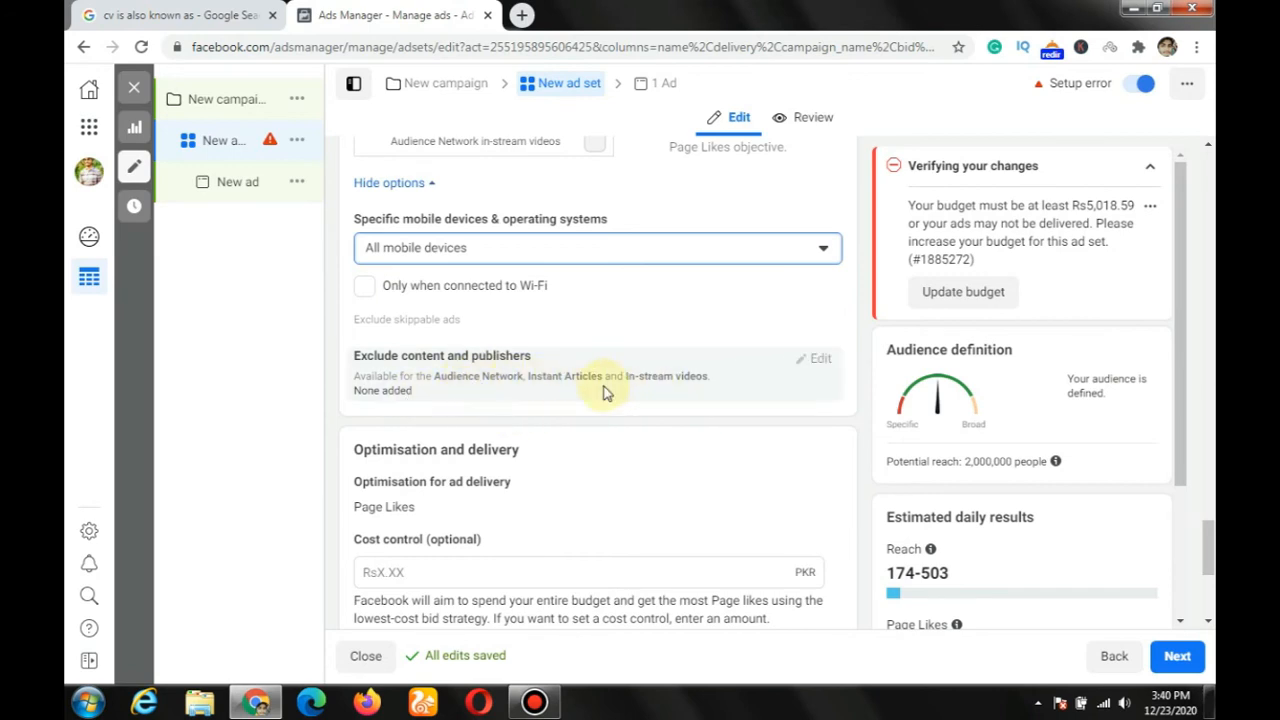
{"action": "scroll", "coordinate": [580, 414], "scroll_direction": "down", "scroll_amount": 2}
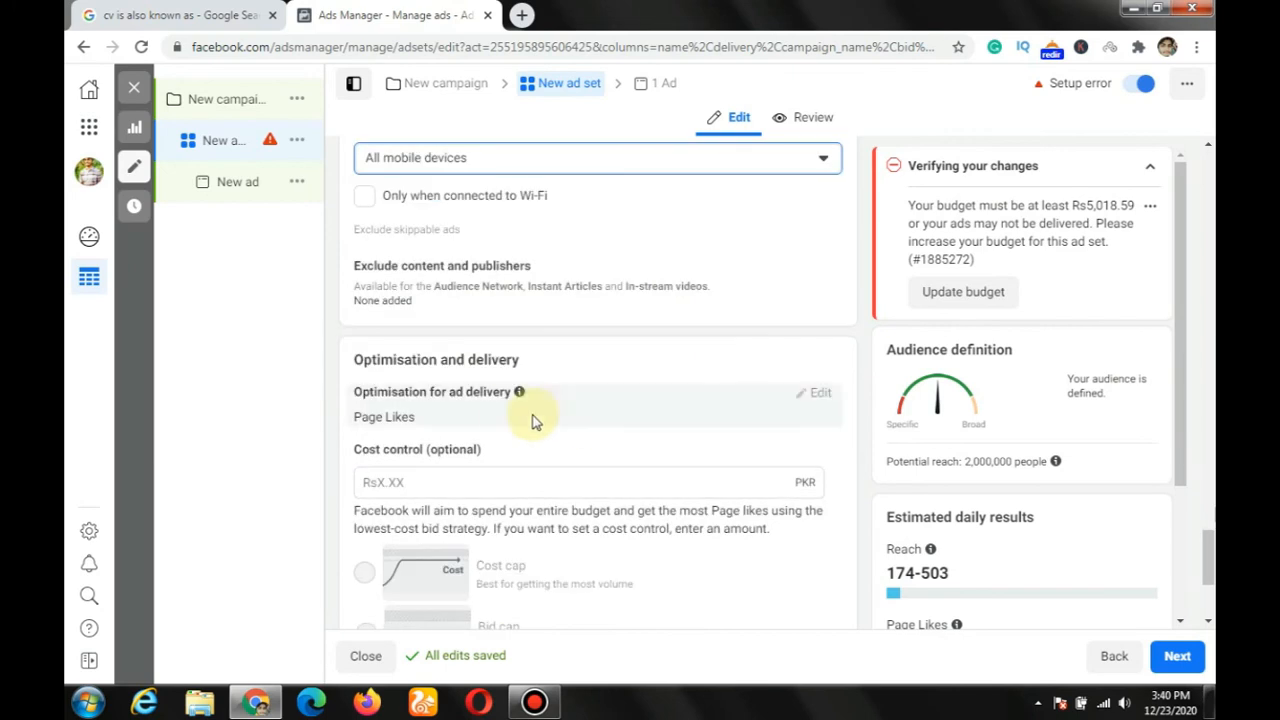
{"action": "mouse_move", "coordinate": [519, 391]}
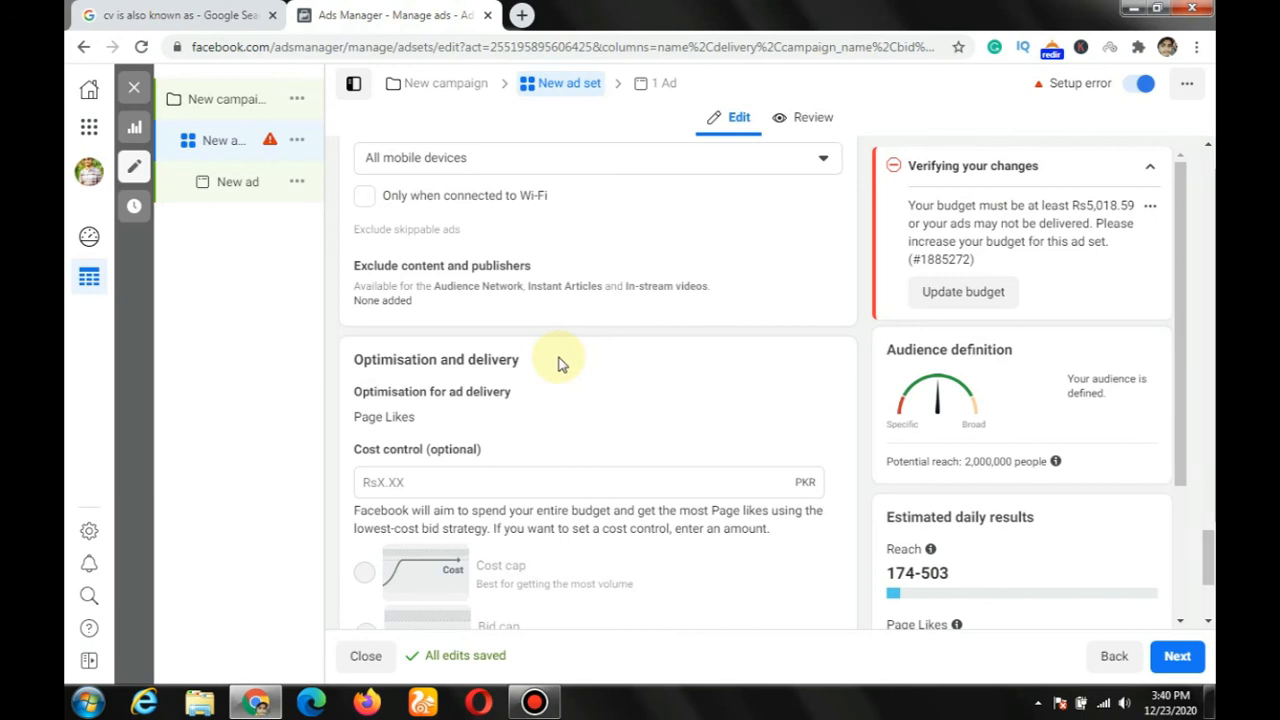
{"action": "scroll", "coordinate": [560, 362], "scroll_direction": "down", "scroll_amount": 2}
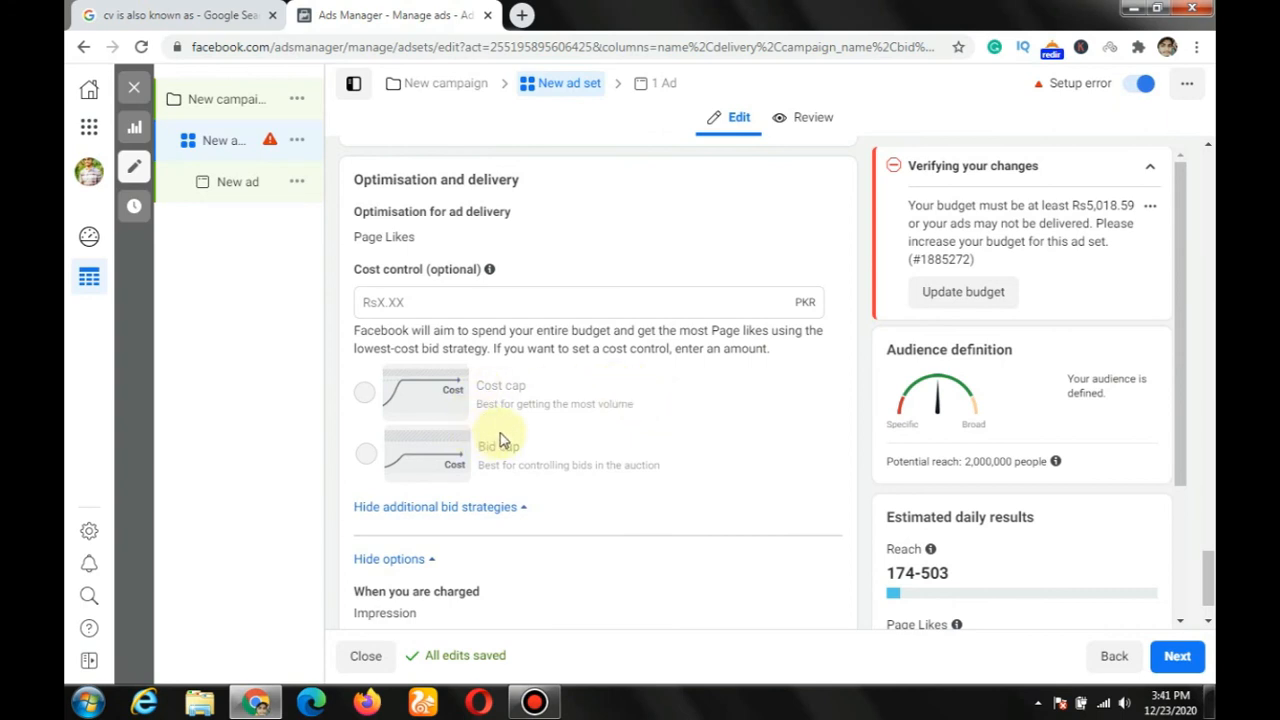
Step: Open the When you are charged setting and view its charging choices, keeping Impression
{"action": "scroll", "coordinate": [502, 440], "scroll_direction": "down", "scroll_amount": 1}
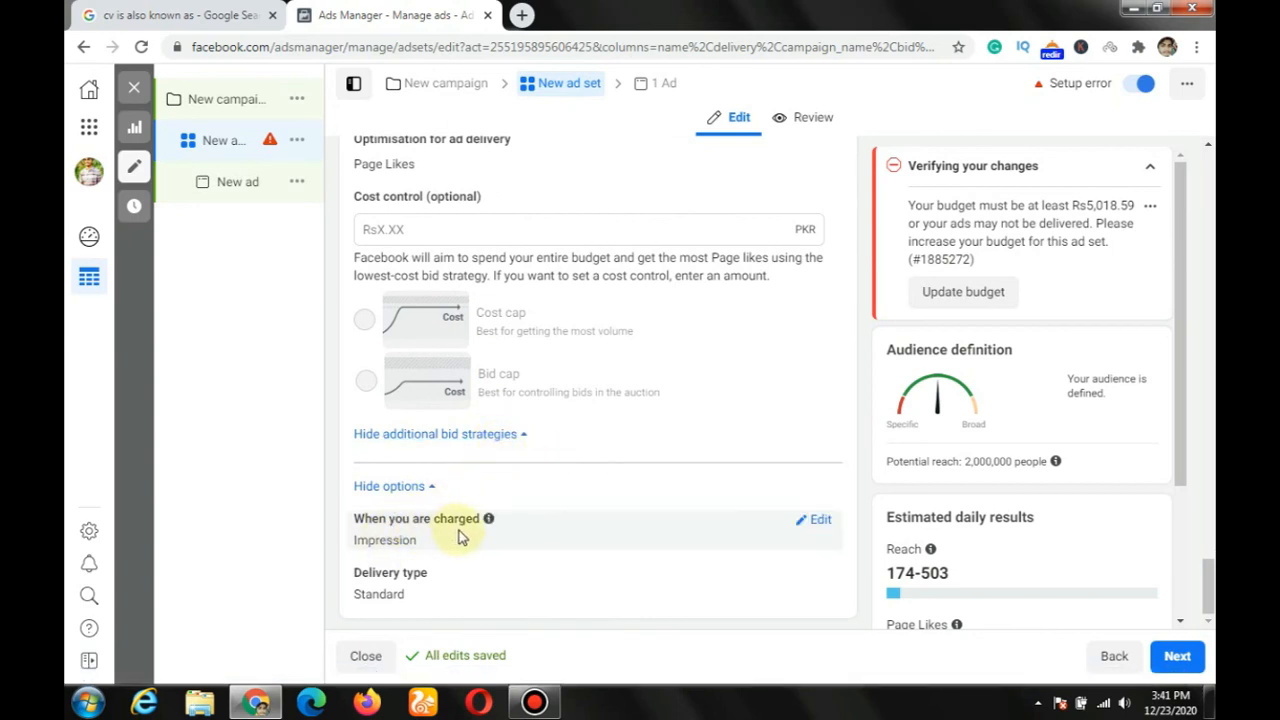
{"action": "left_click", "coordinate": [829, 525]}
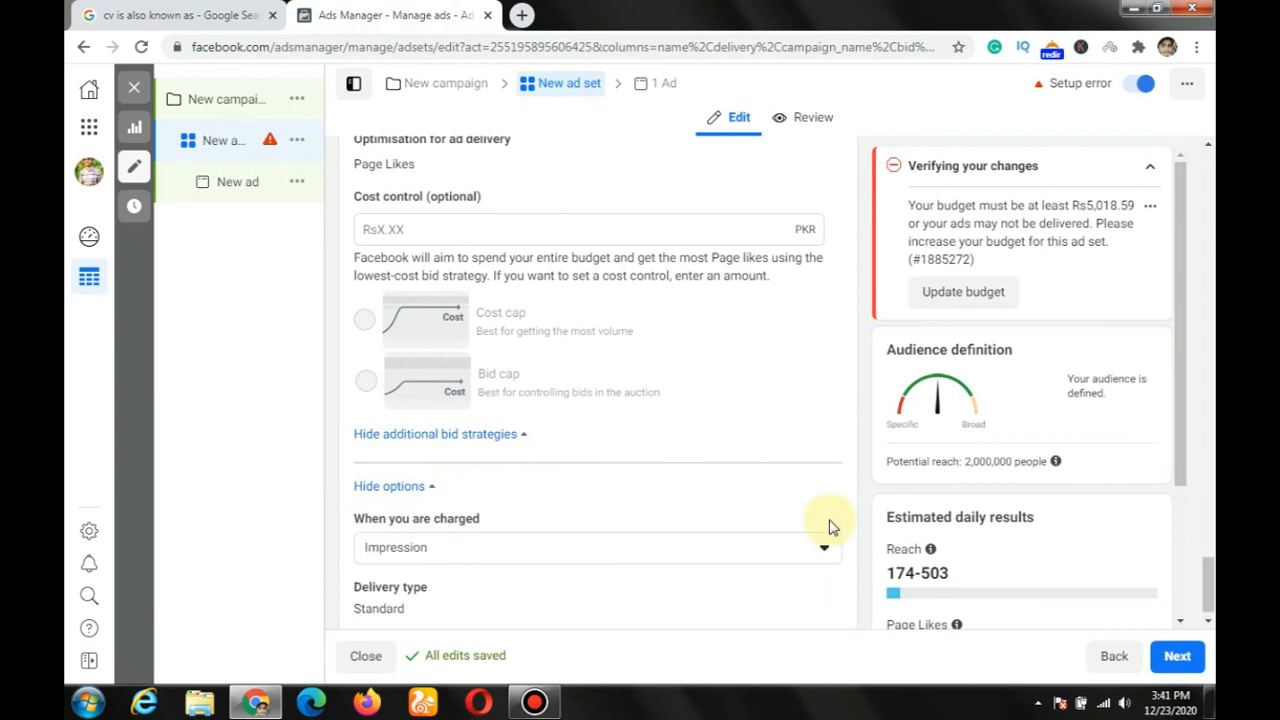
{"action": "left_click", "coordinate": [767, 555]}
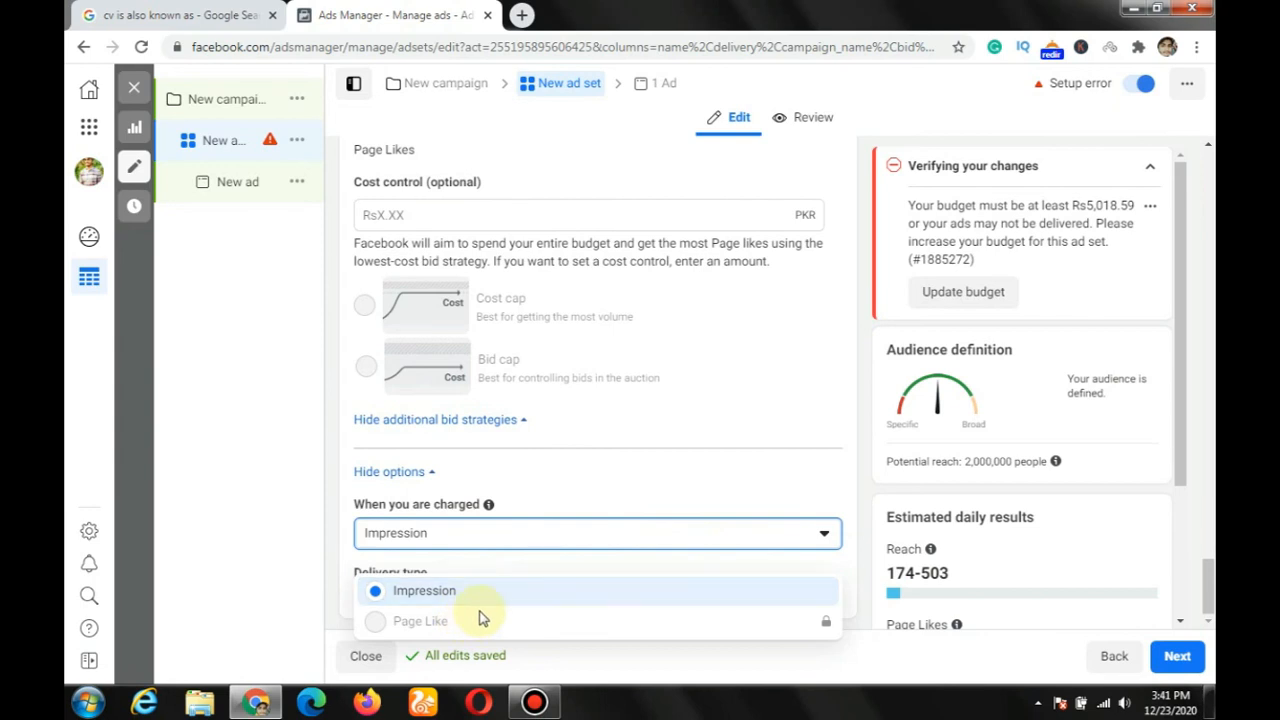
{"action": "left_click", "coordinate": [566, 480]}
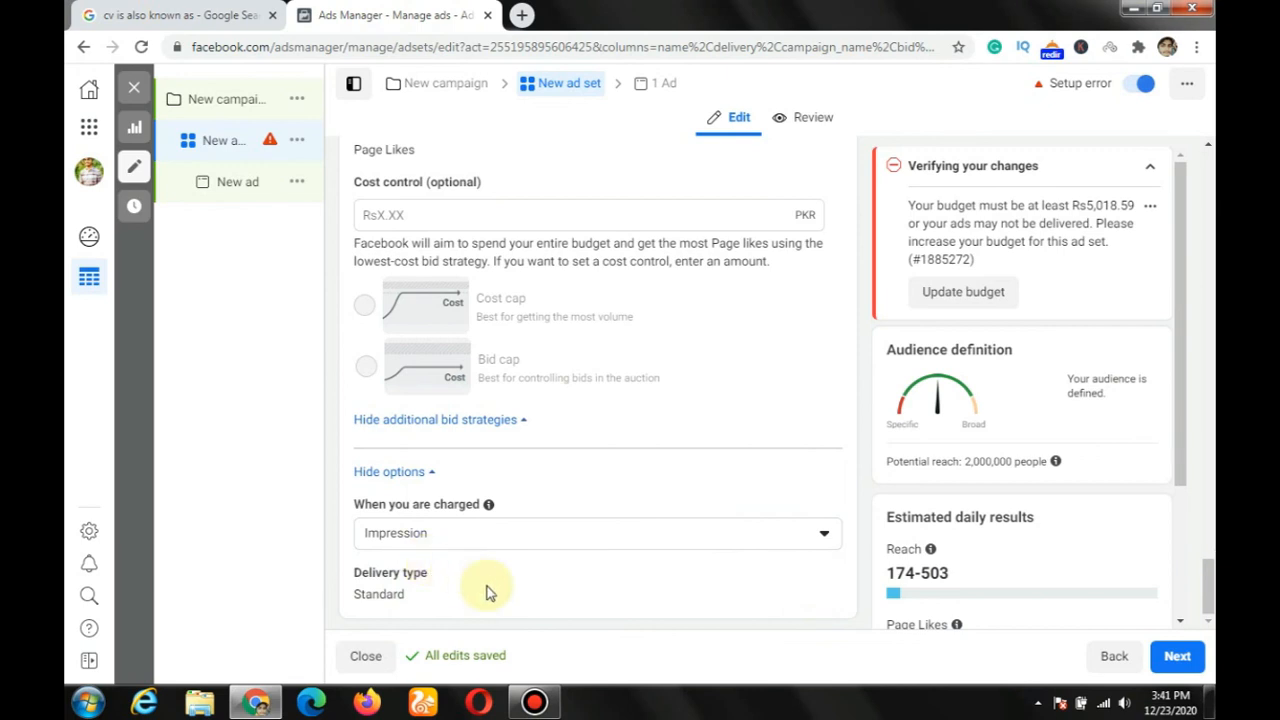
Step: Review the ad set from its placements back through targeting, age, gender and locations to the Custom Audiences and schedule settings
{"action": "scroll", "coordinate": [499, 562], "scroll_direction": "up", "scroll_amount": 3}
{"action": "scroll", "coordinate": [499, 562], "scroll_direction": "up", "scroll_amount": 7}
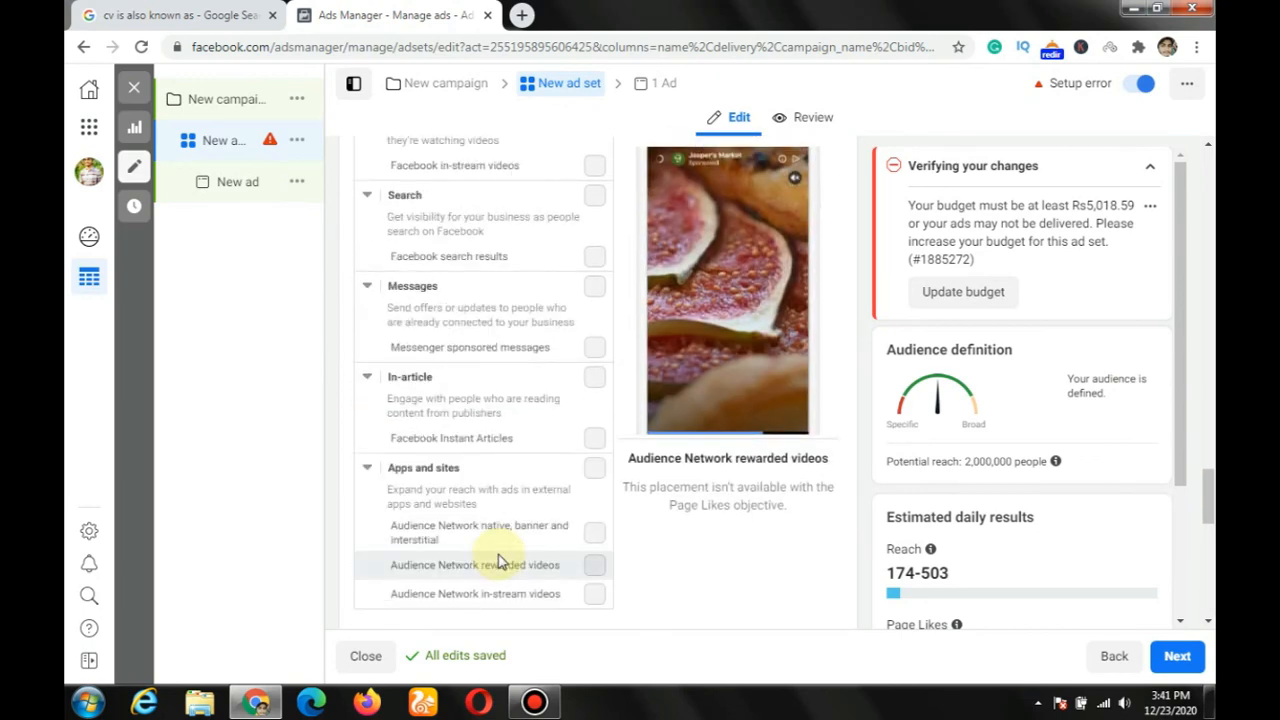
{"action": "scroll", "coordinate": [499, 562], "scroll_direction": "up", "scroll_amount": 6}
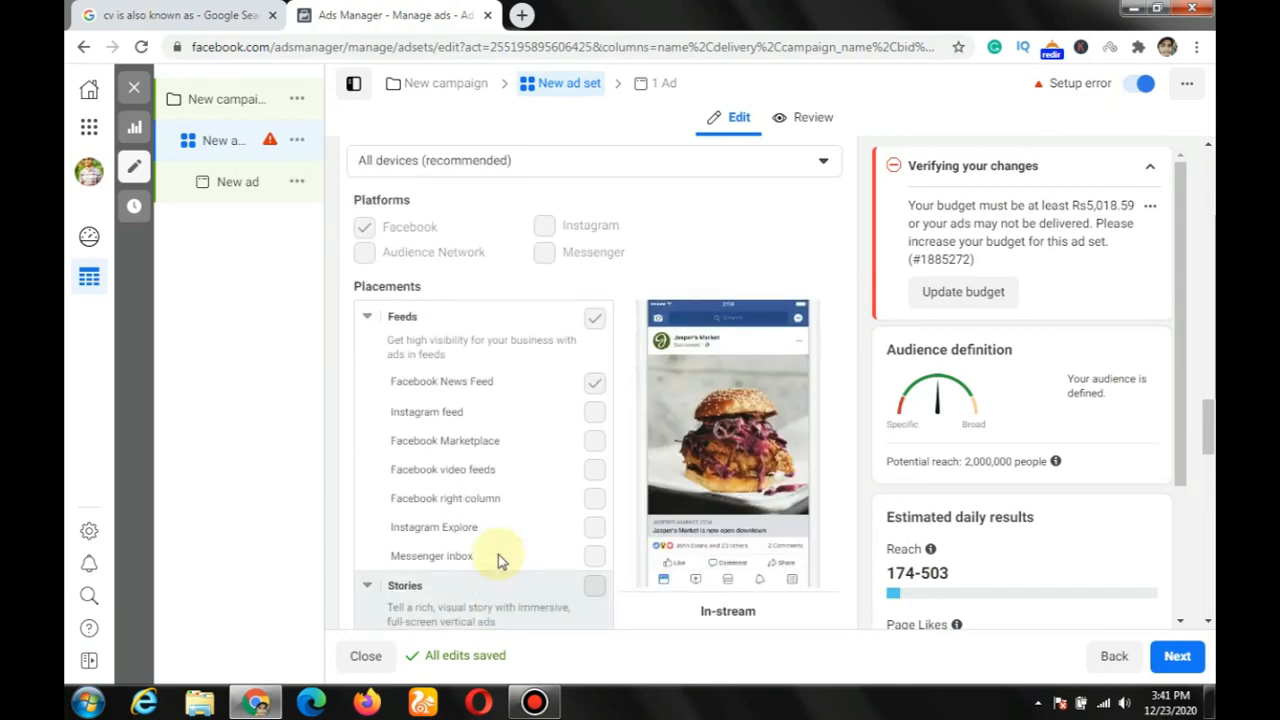
{"action": "scroll", "coordinate": [499, 562], "scroll_direction": "up", "scroll_amount": 3}
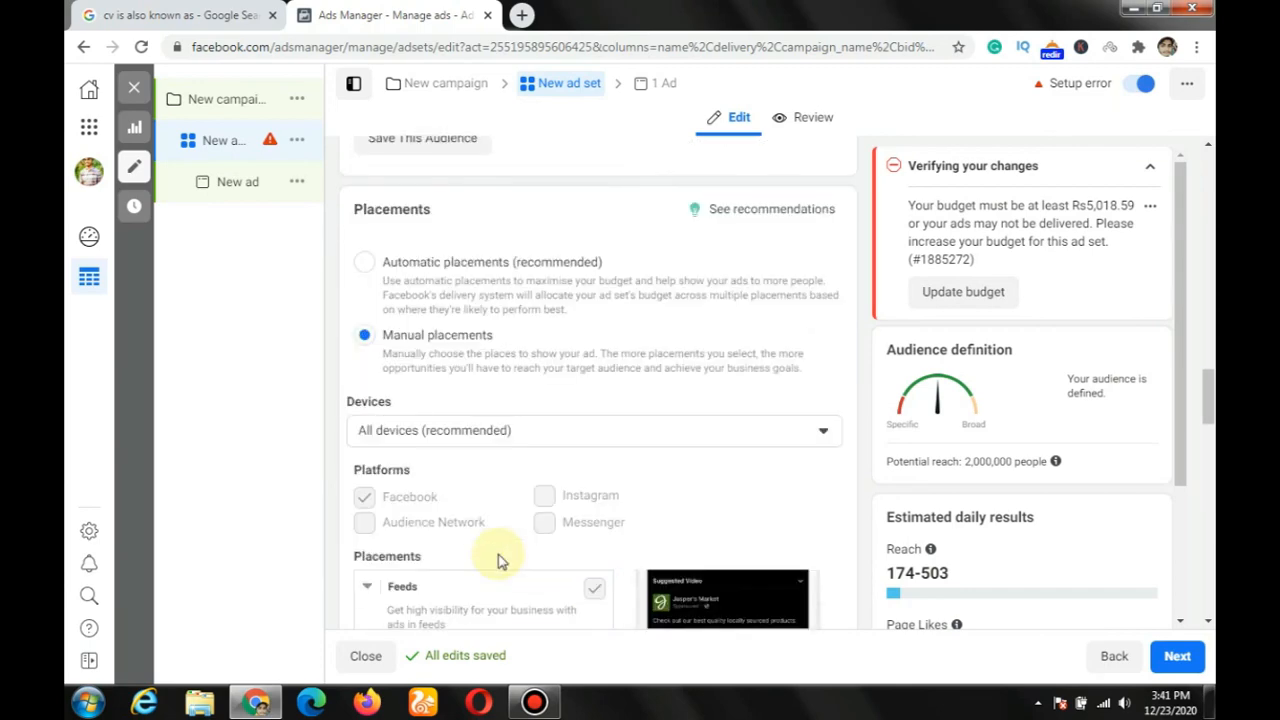
{"action": "scroll", "coordinate": [499, 562], "scroll_direction": "up", "scroll_amount": 4}
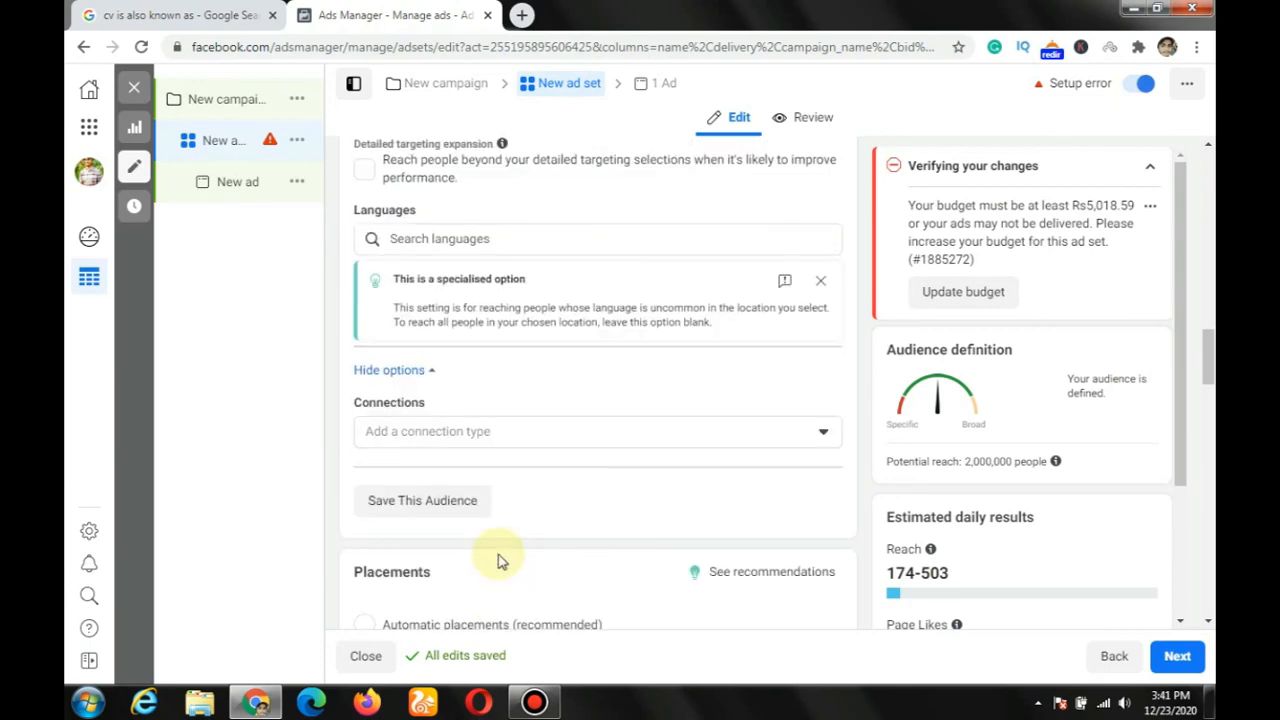
{"action": "scroll", "coordinate": [499, 562], "scroll_direction": "up", "scroll_amount": 5}
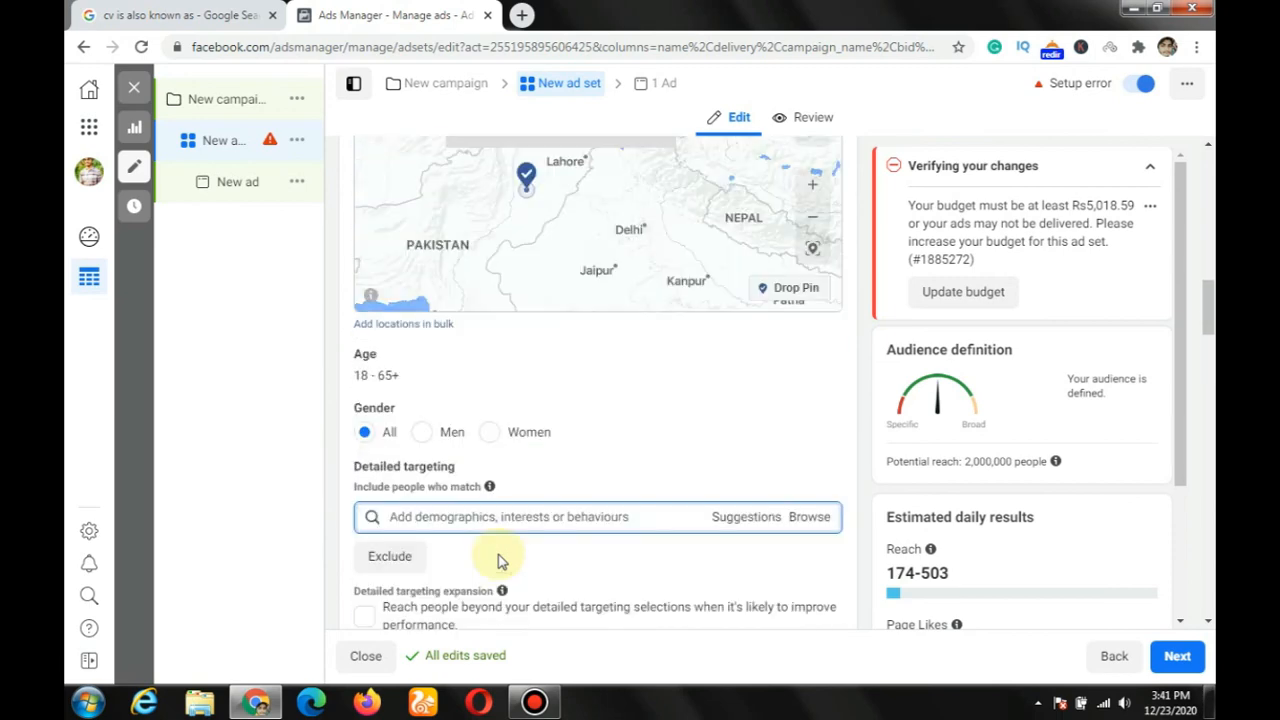
{"action": "scroll", "coordinate": [499, 562], "scroll_direction": "up", "scroll_amount": 1}
{"action": "scroll", "coordinate": [500, 562], "scroll_direction": "up", "scroll_amount": 1}
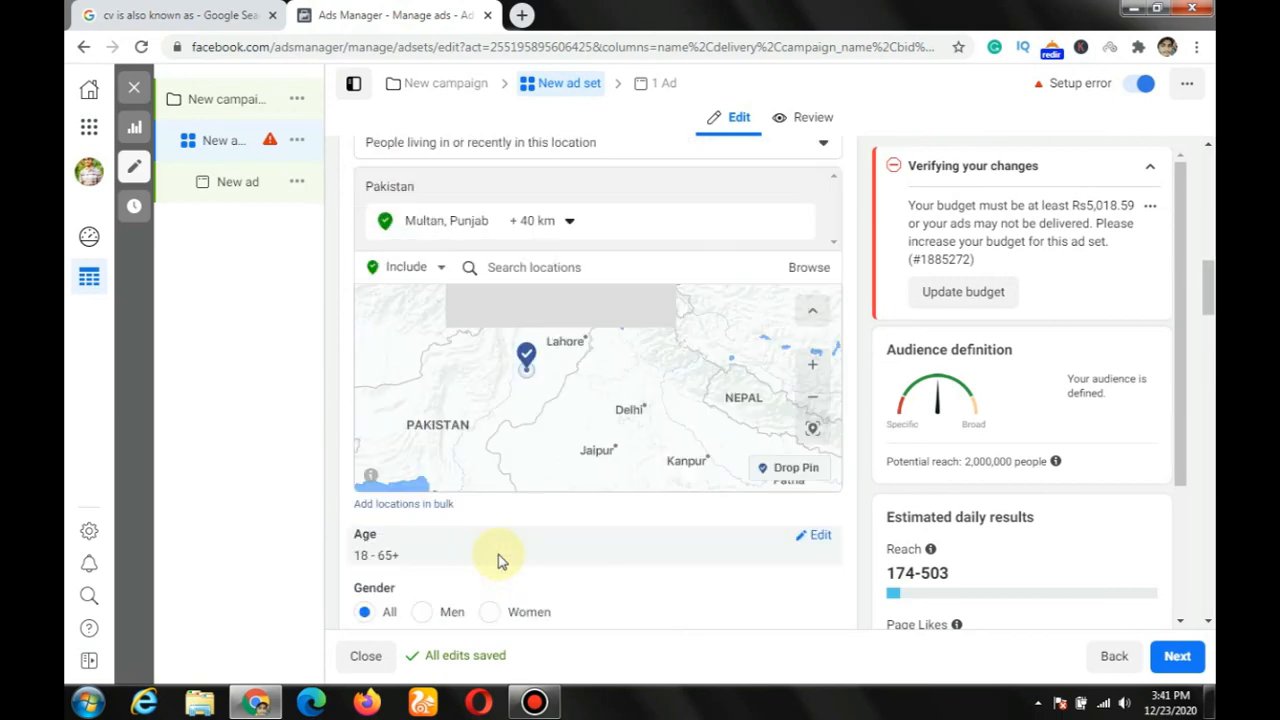
{"action": "scroll", "coordinate": [500, 560], "scroll_direction": "up", "scroll_amount": 5}
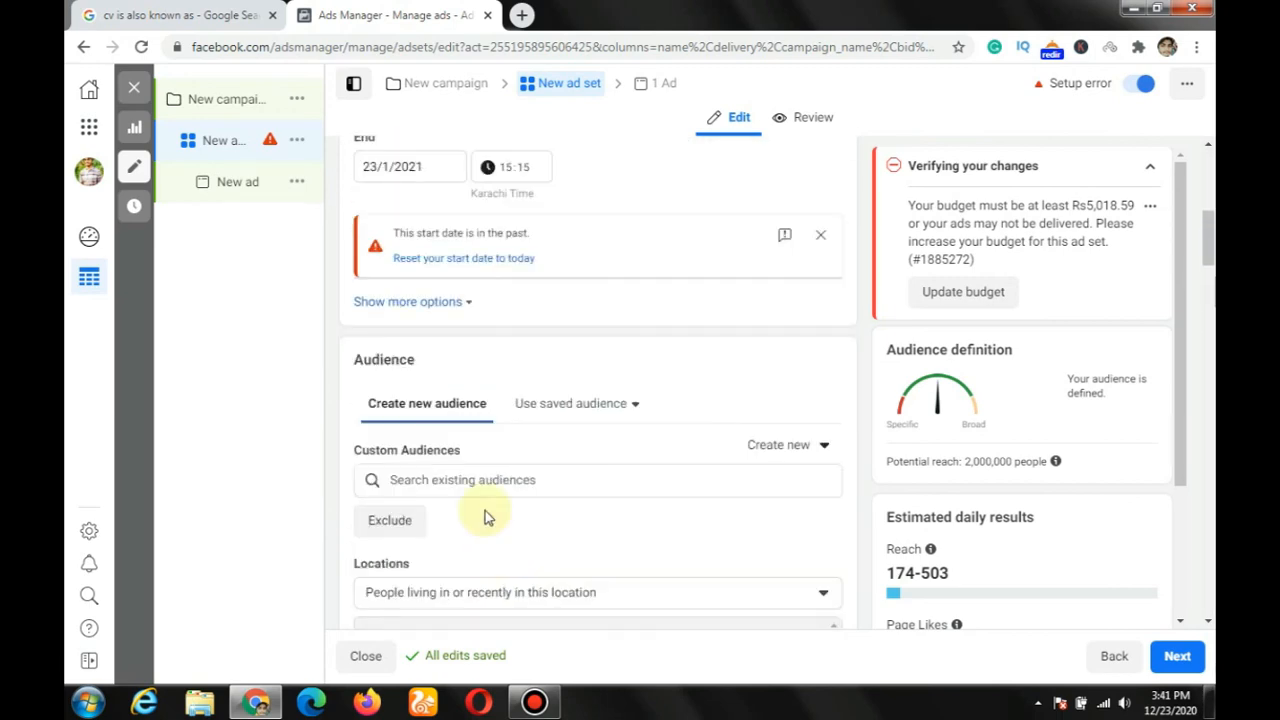
{"action": "scroll", "coordinate": [666, 528], "scroll_direction": "up", "scroll_amount": 1}
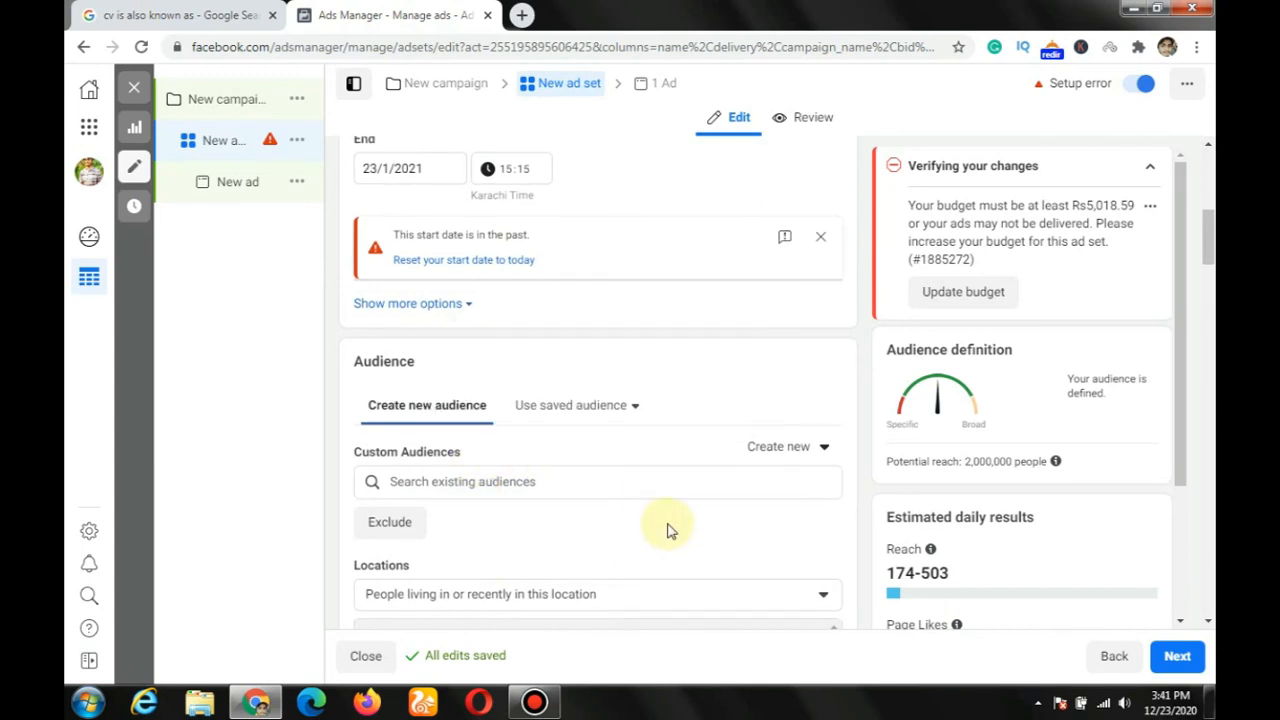
{"action": "scroll", "coordinate": [651, 531], "scroll_direction": "down", "scroll_amount": 1}
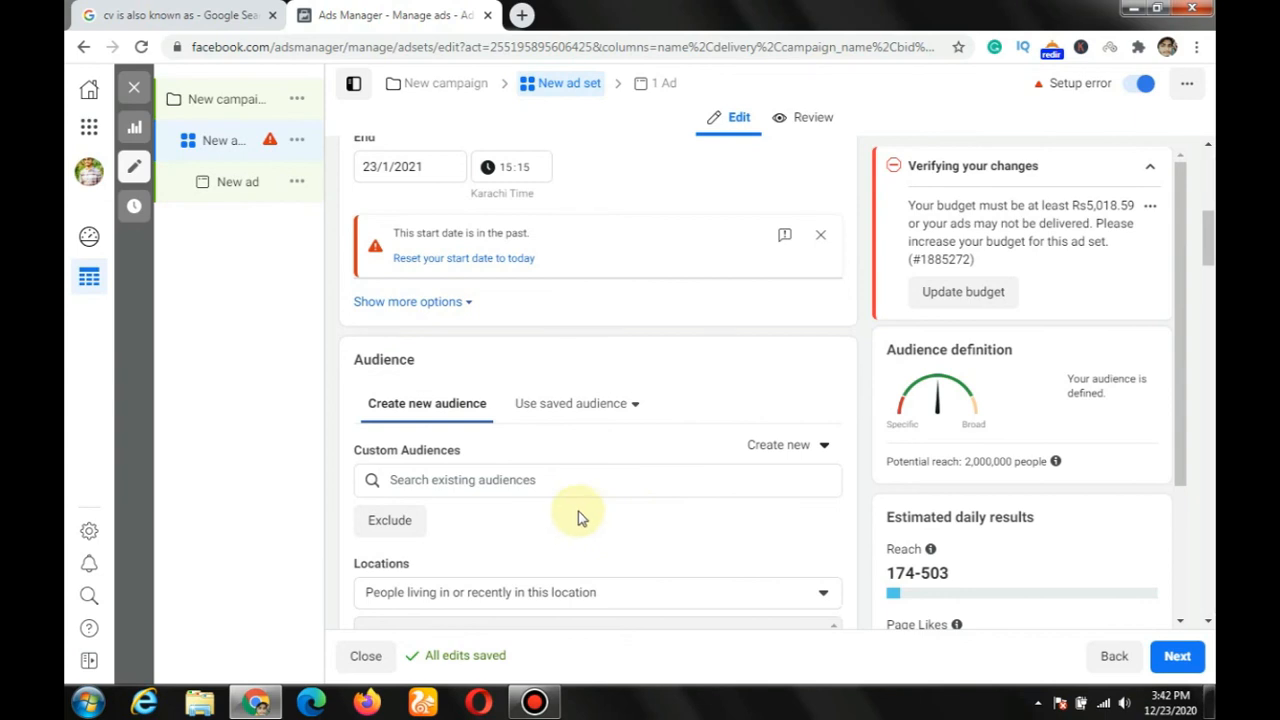
Step: View the choices for creating a new audience under Custom Audiences, and close them without choosing one
{"action": "left_click", "coordinate": [816, 447]}
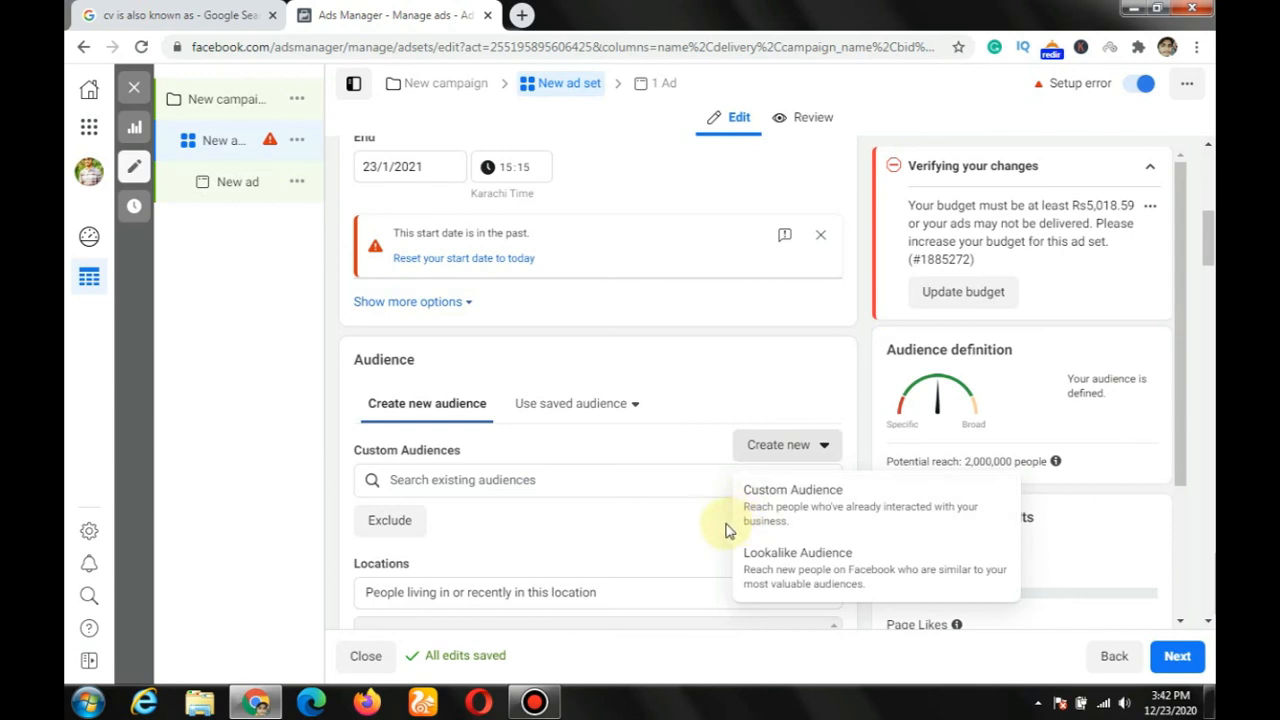
{"action": "left_click", "coordinate": [685, 523]}
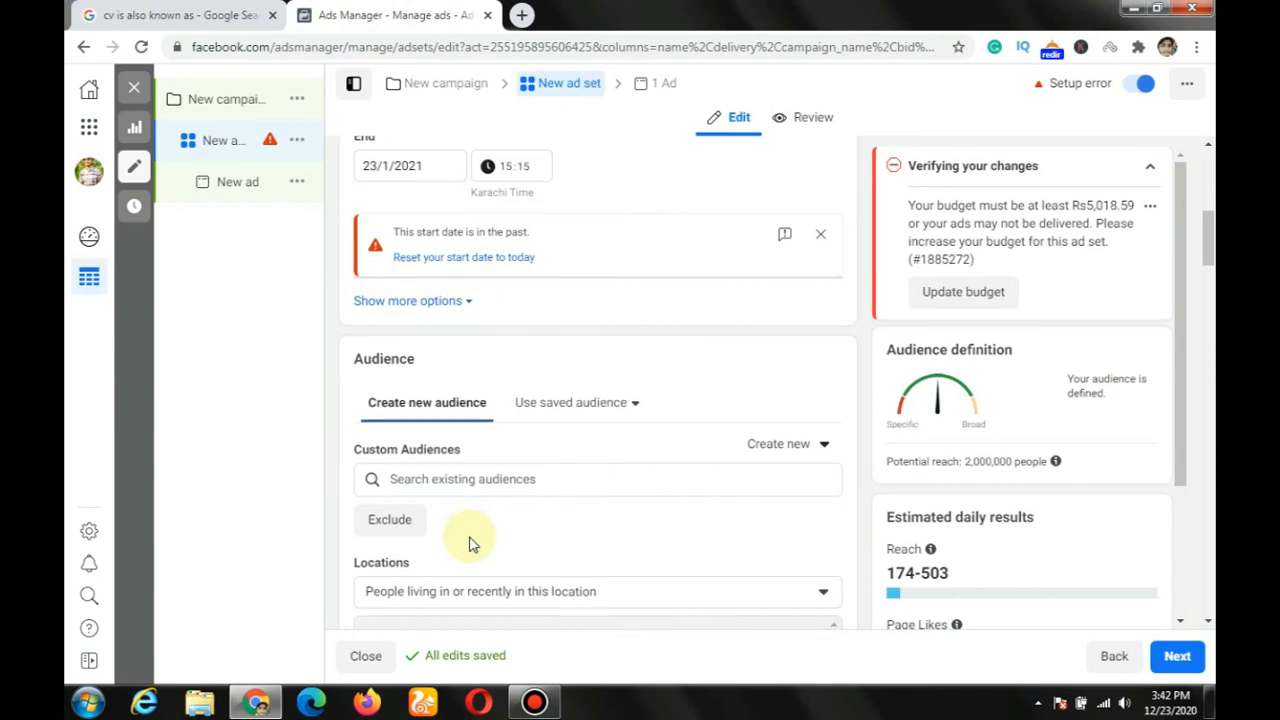
Step: Review the ad set from its name, page, budget and schedule through the audience, location, targeting and connection settings to the placements
{"action": "scroll", "coordinate": [480, 537], "scroll_direction": "down", "scroll_amount": 1}
{"action": "scroll", "coordinate": [557, 414], "scroll_direction": "up", "scroll_amount": 1}
{"action": "scroll", "coordinate": [557, 414], "scroll_direction": "up", "scroll_amount": 5}
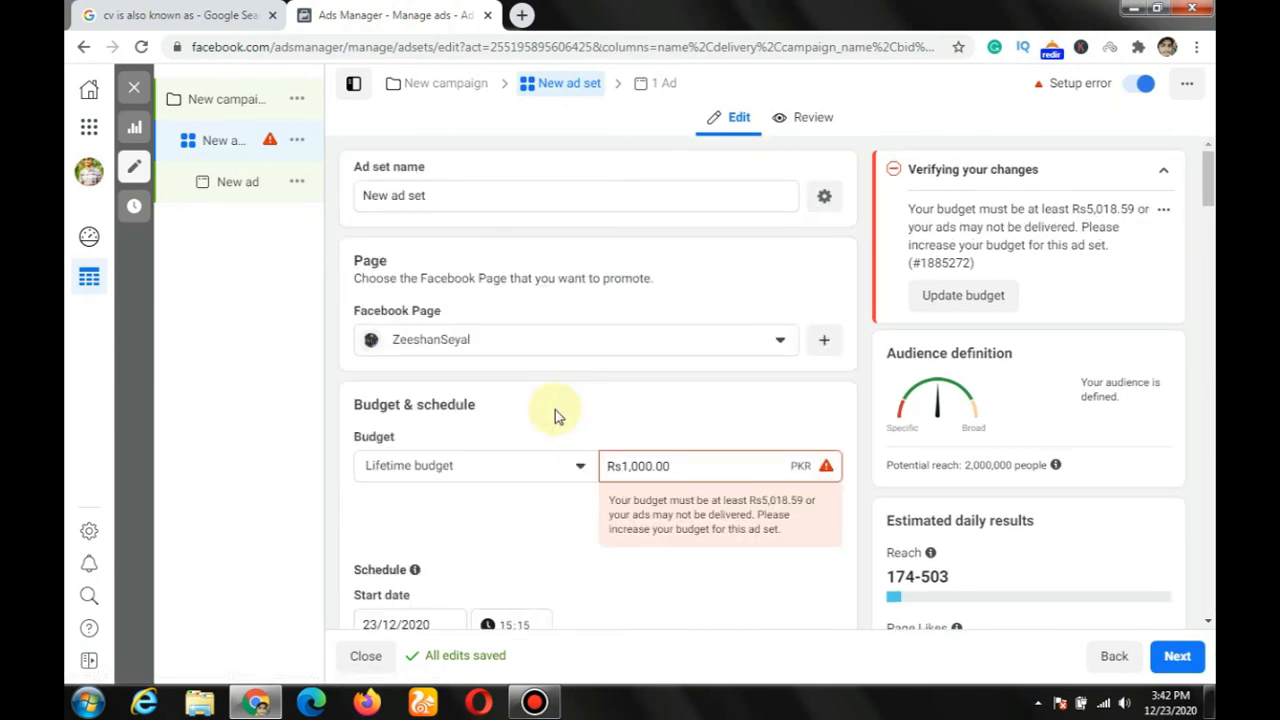
{"action": "scroll", "coordinate": [557, 414], "scroll_direction": "down", "scroll_amount": 3}
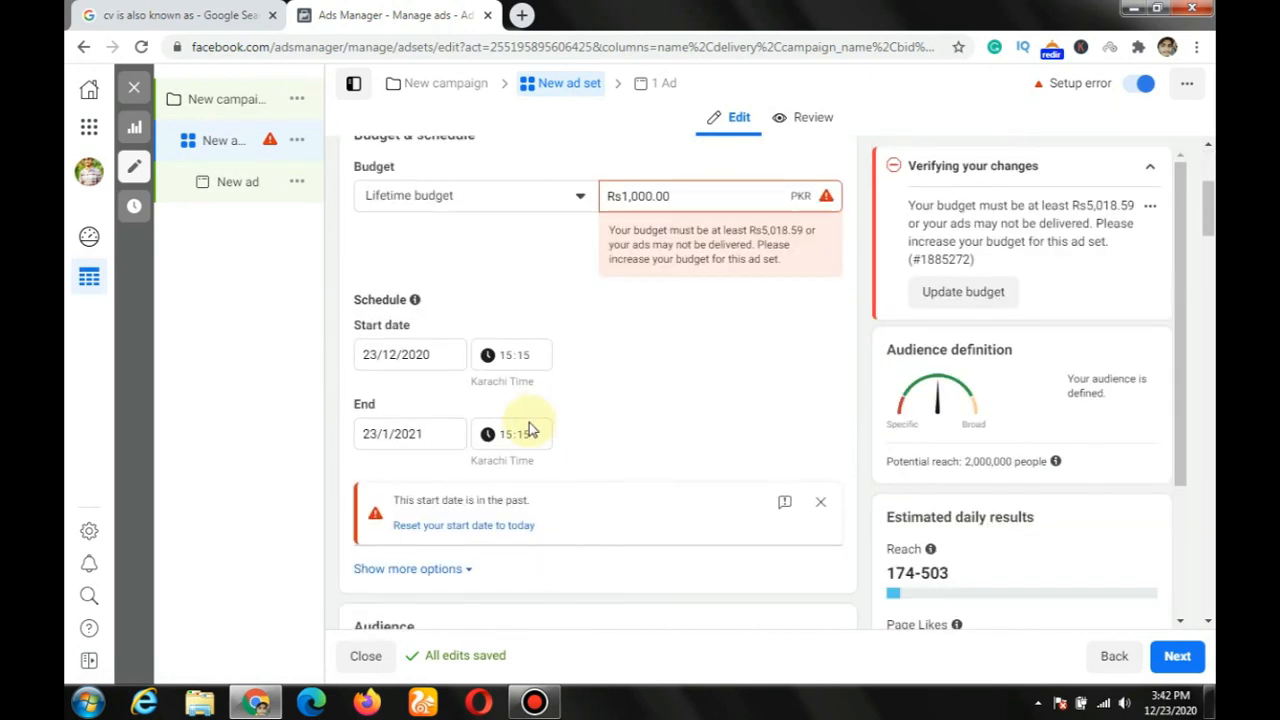
{"action": "scroll", "coordinate": [530, 430], "scroll_direction": "down", "scroll_amount": 1}
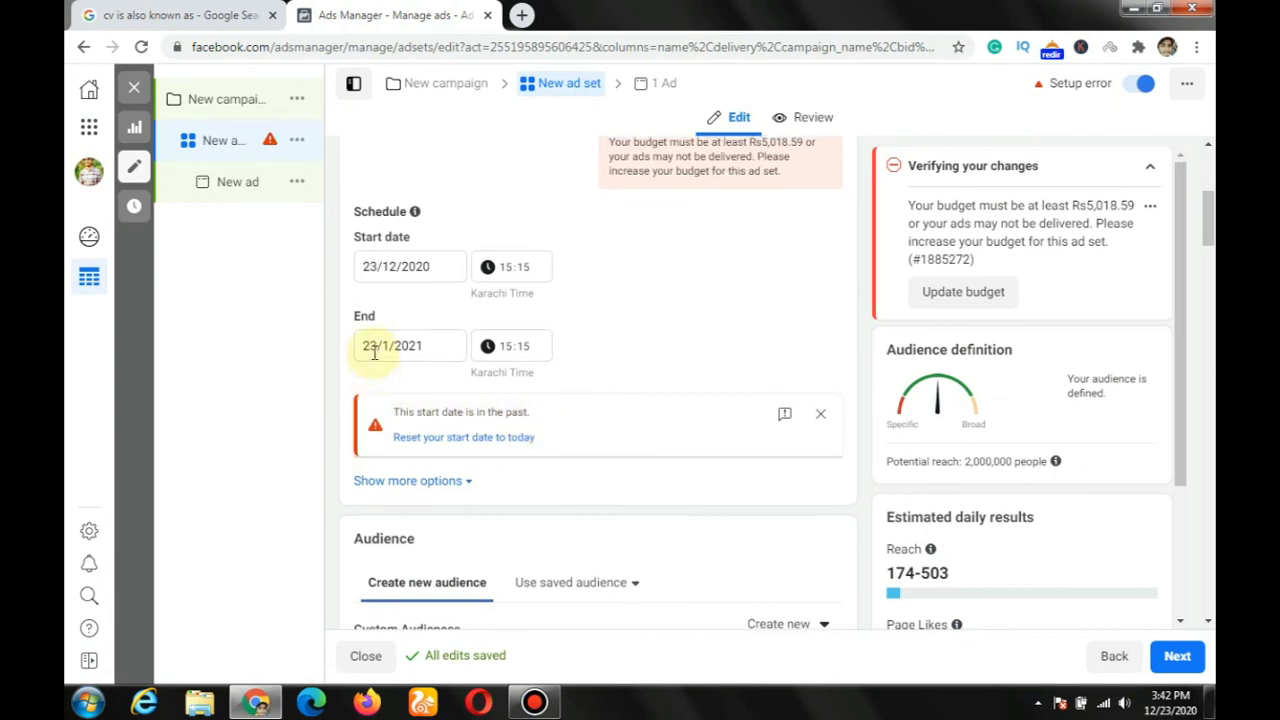
{"action": "scroll", "coordinate": [374, 352], "scroll_direction": "up", "scroll_amount": 3}
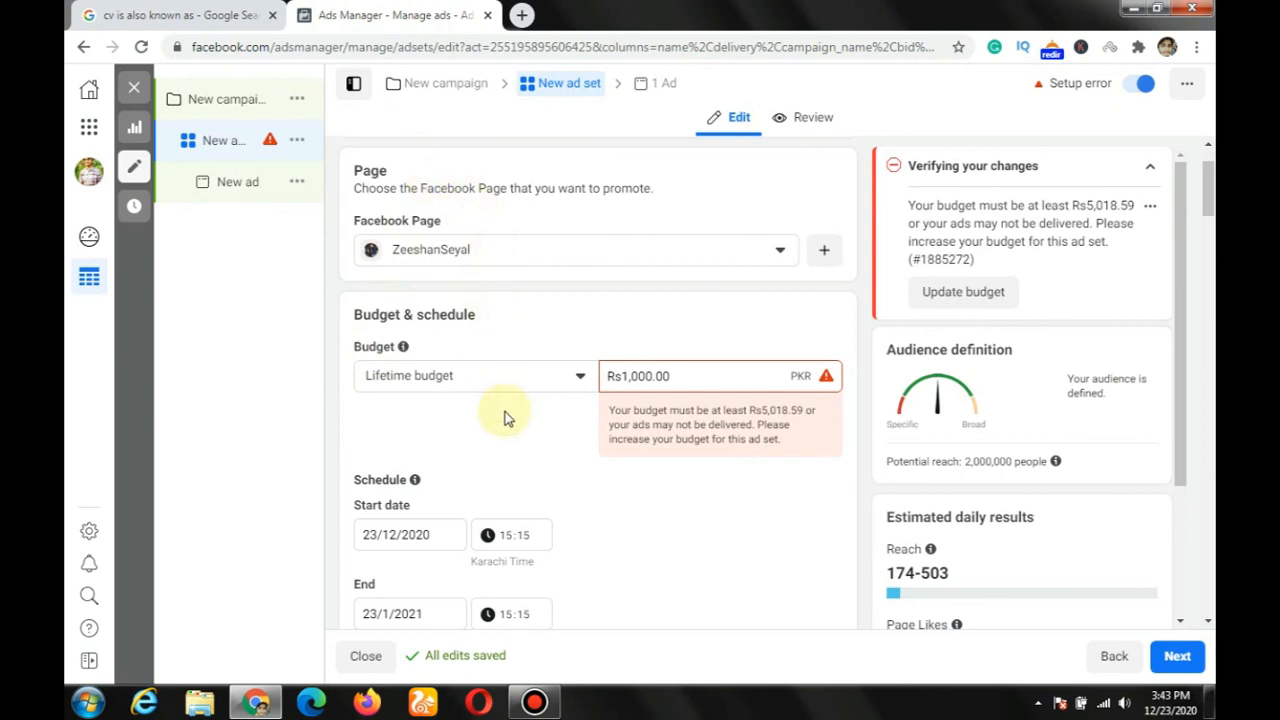
{"action": "scroll", "coordinate": [505, 418], "scroll_direction": "down", "scroll_amount": 1}
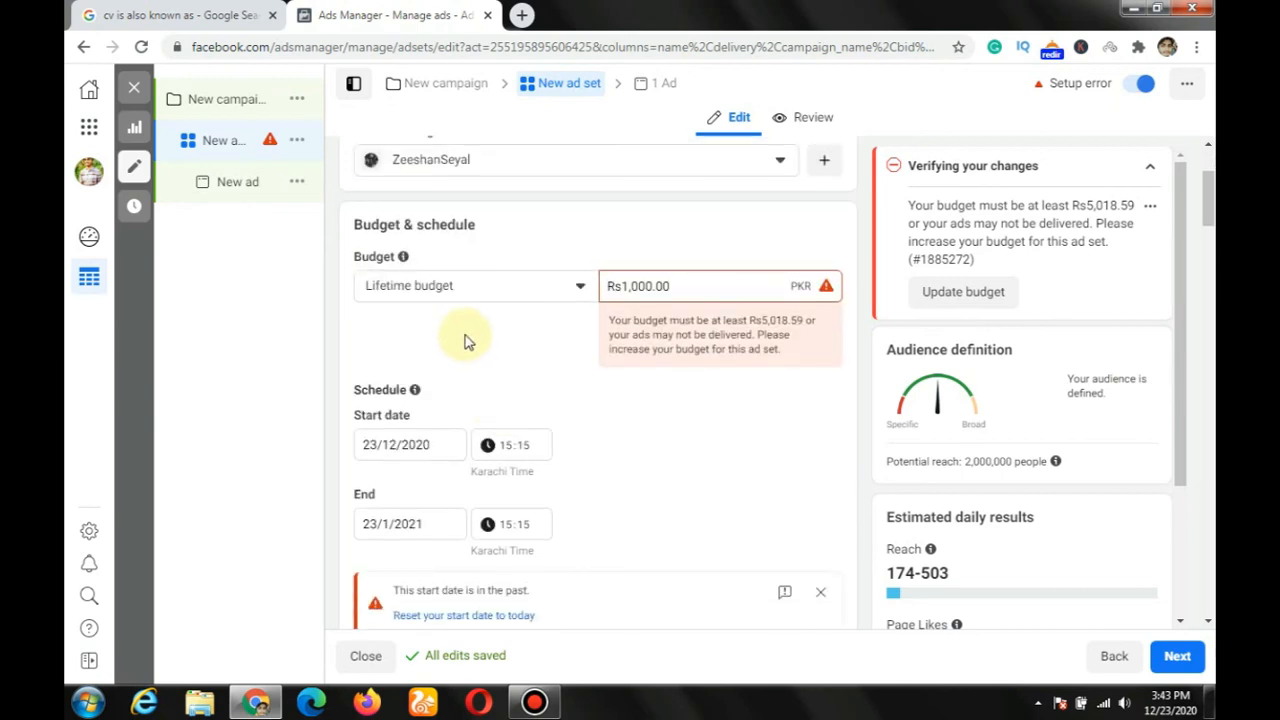
{"action": "scroll", "coordinate": [465, 342], "scroll_direction": "down", "scroll_amount": 2}
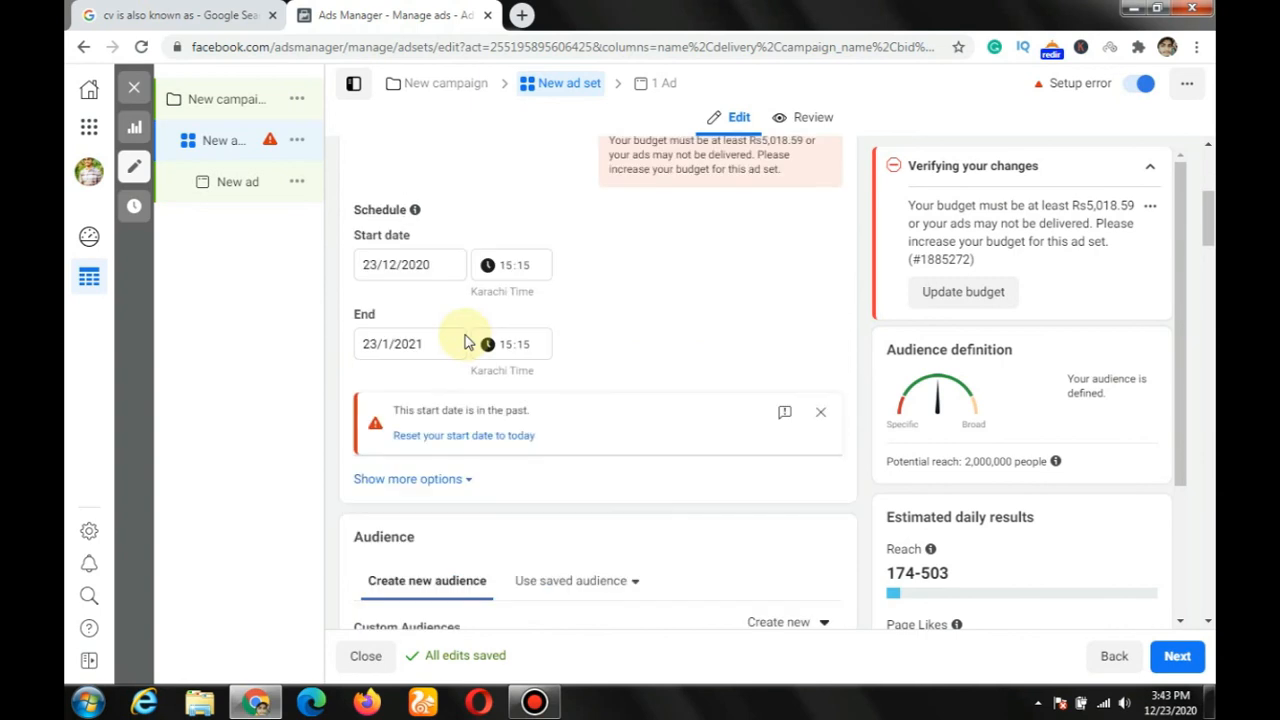
{"action": "scroll", "coordinate": [465, 342], "scroll_direction": "down", "scroll_amount": 2}
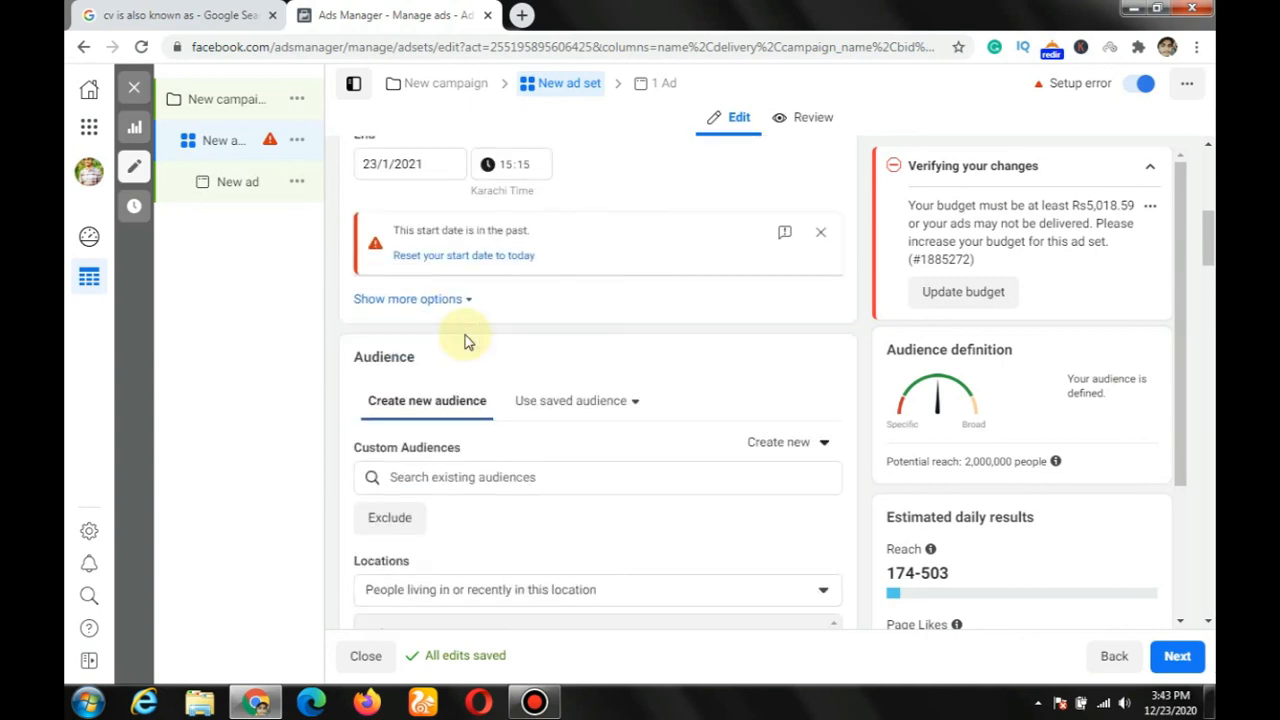
{"action": "scroll", "coordinate": [465, 342], "scroll_direction": "down", "scroll_amount": 2}
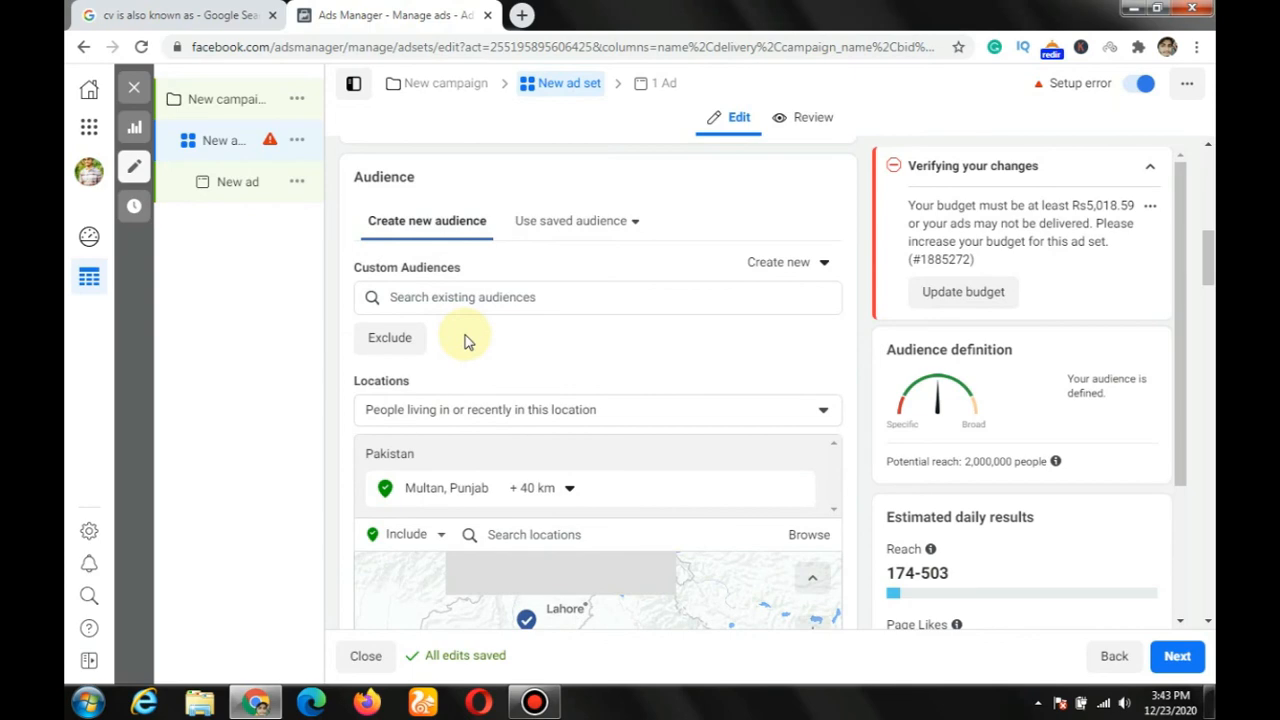
{"action": "scroll", "coordinate": [465, 342], "scroll_direction": "down", "scroll_amount": 5}
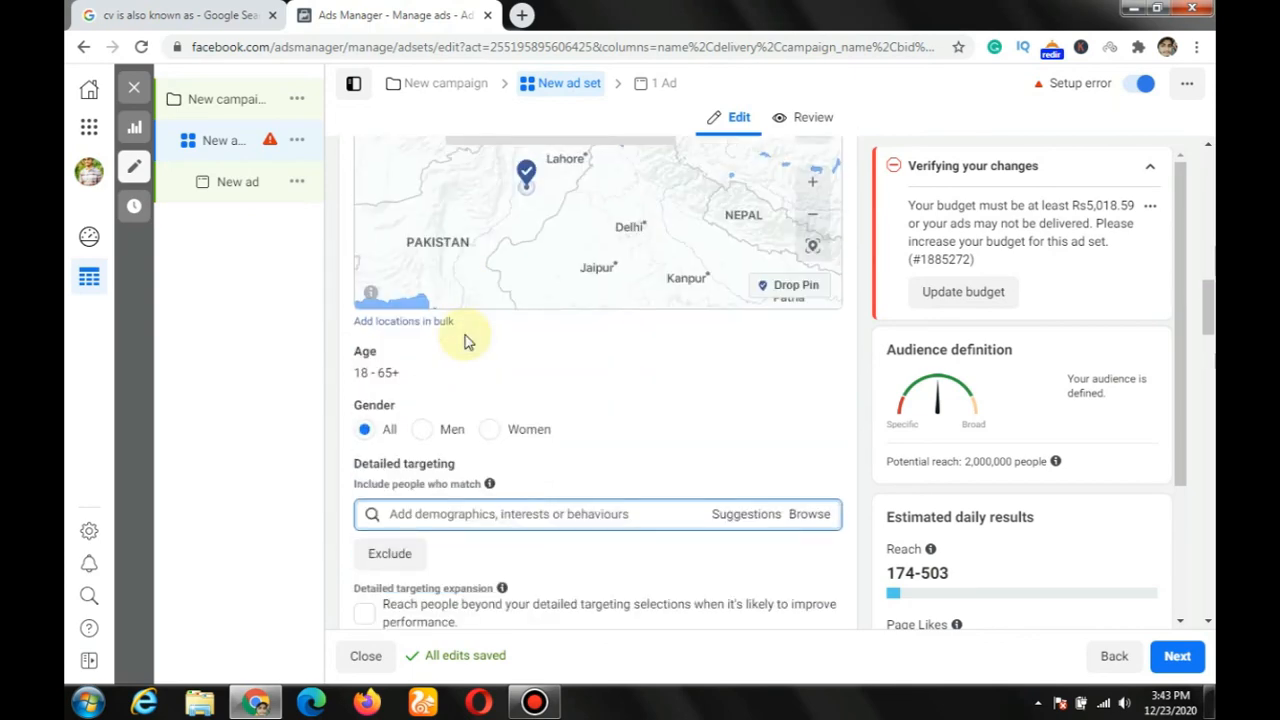
{"action": "scroll", "coordinate": [465, 342], "scroll_direction": "down", "scroll_amount": 6}
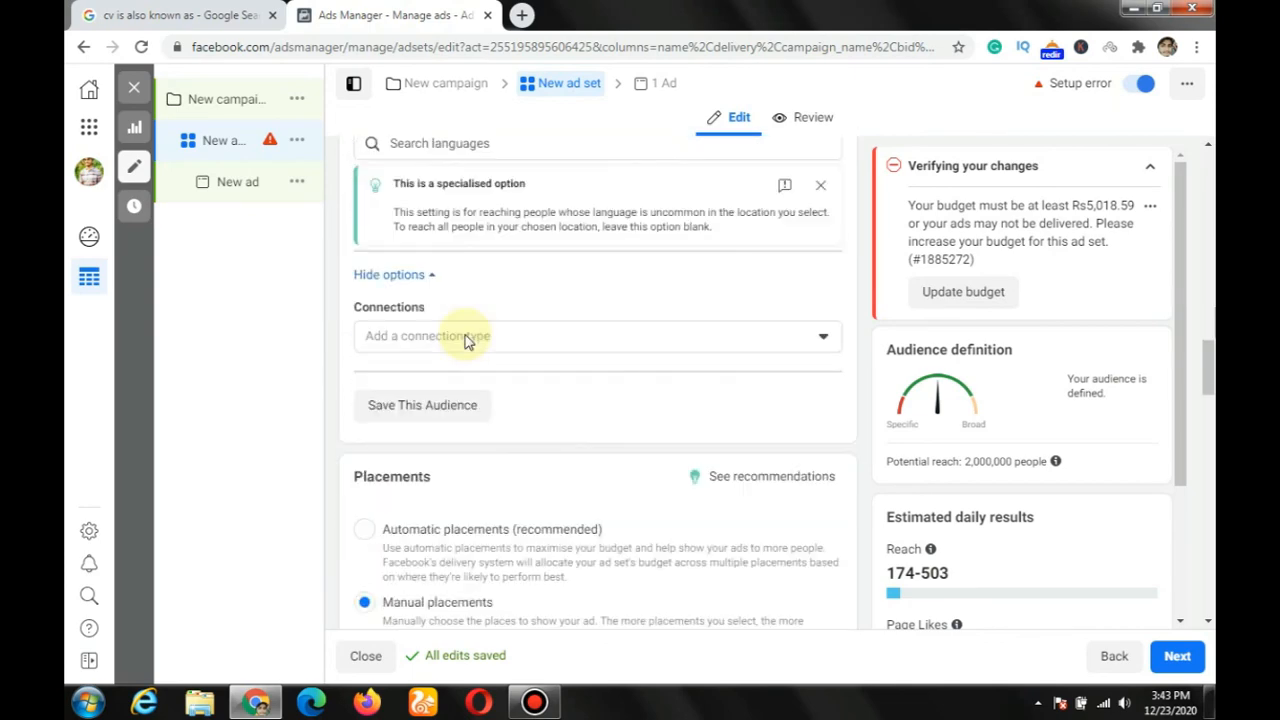